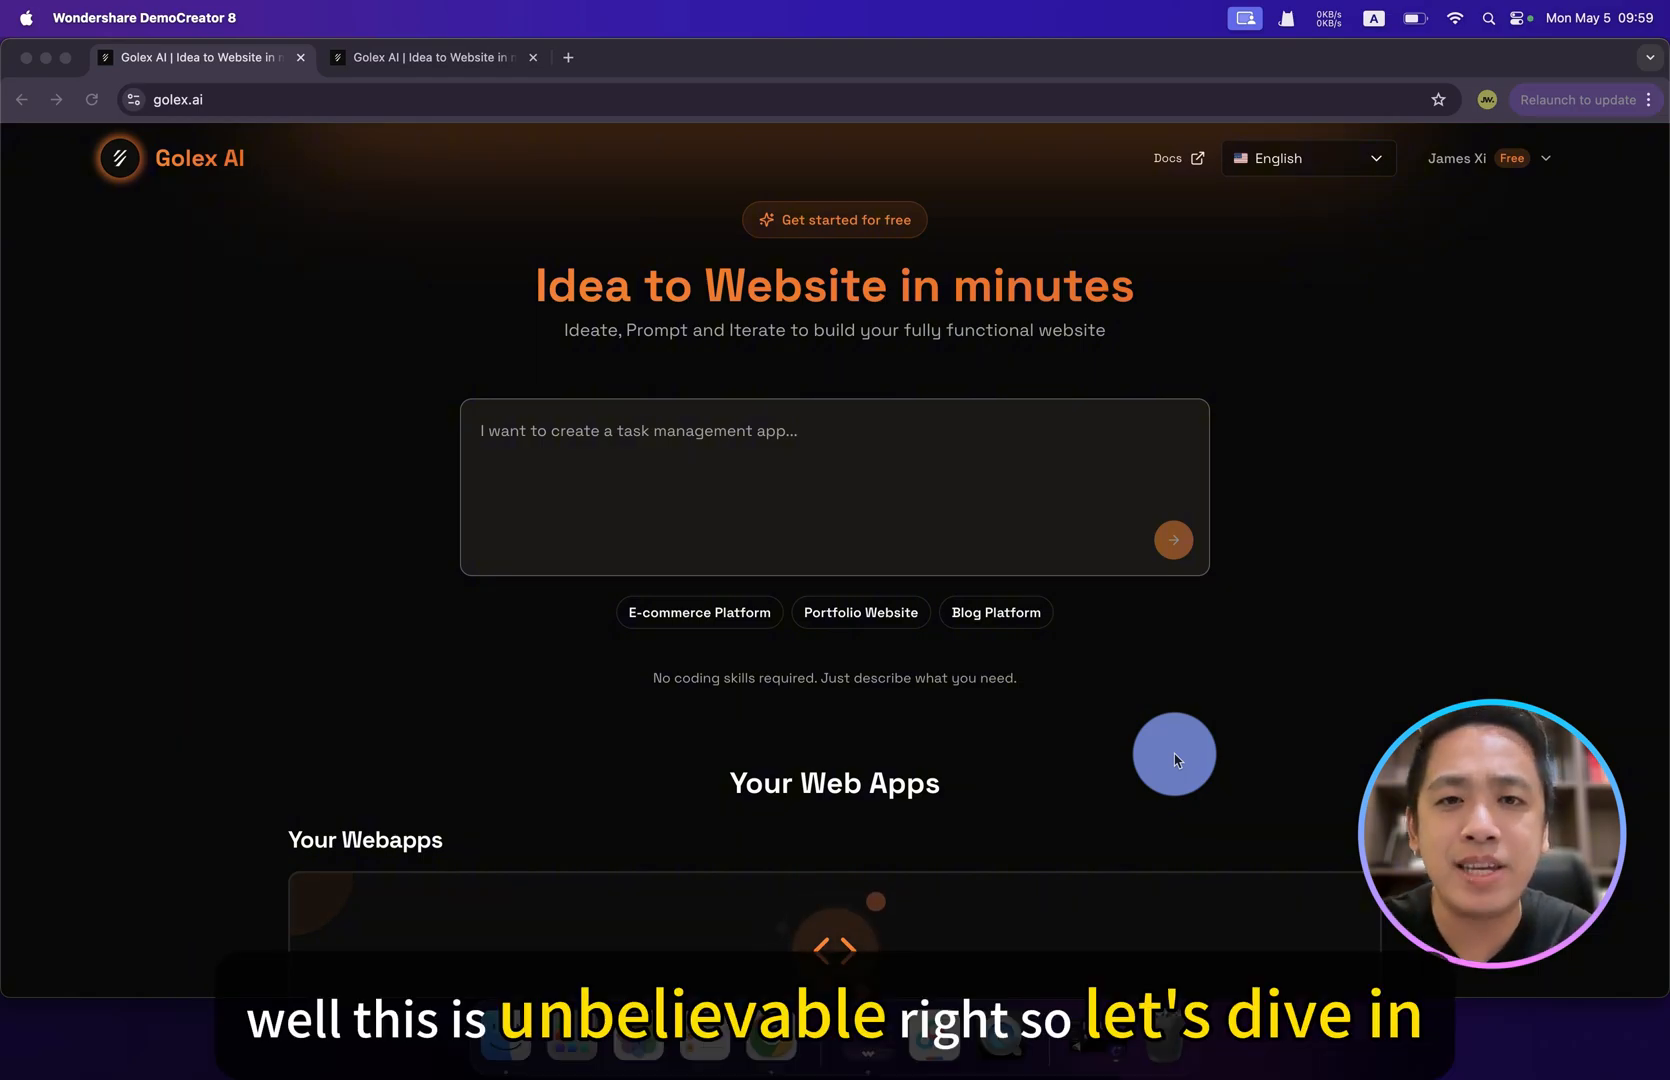
Focus the Chrome window showing the Golex AI home page.
left_click(1145, 529)
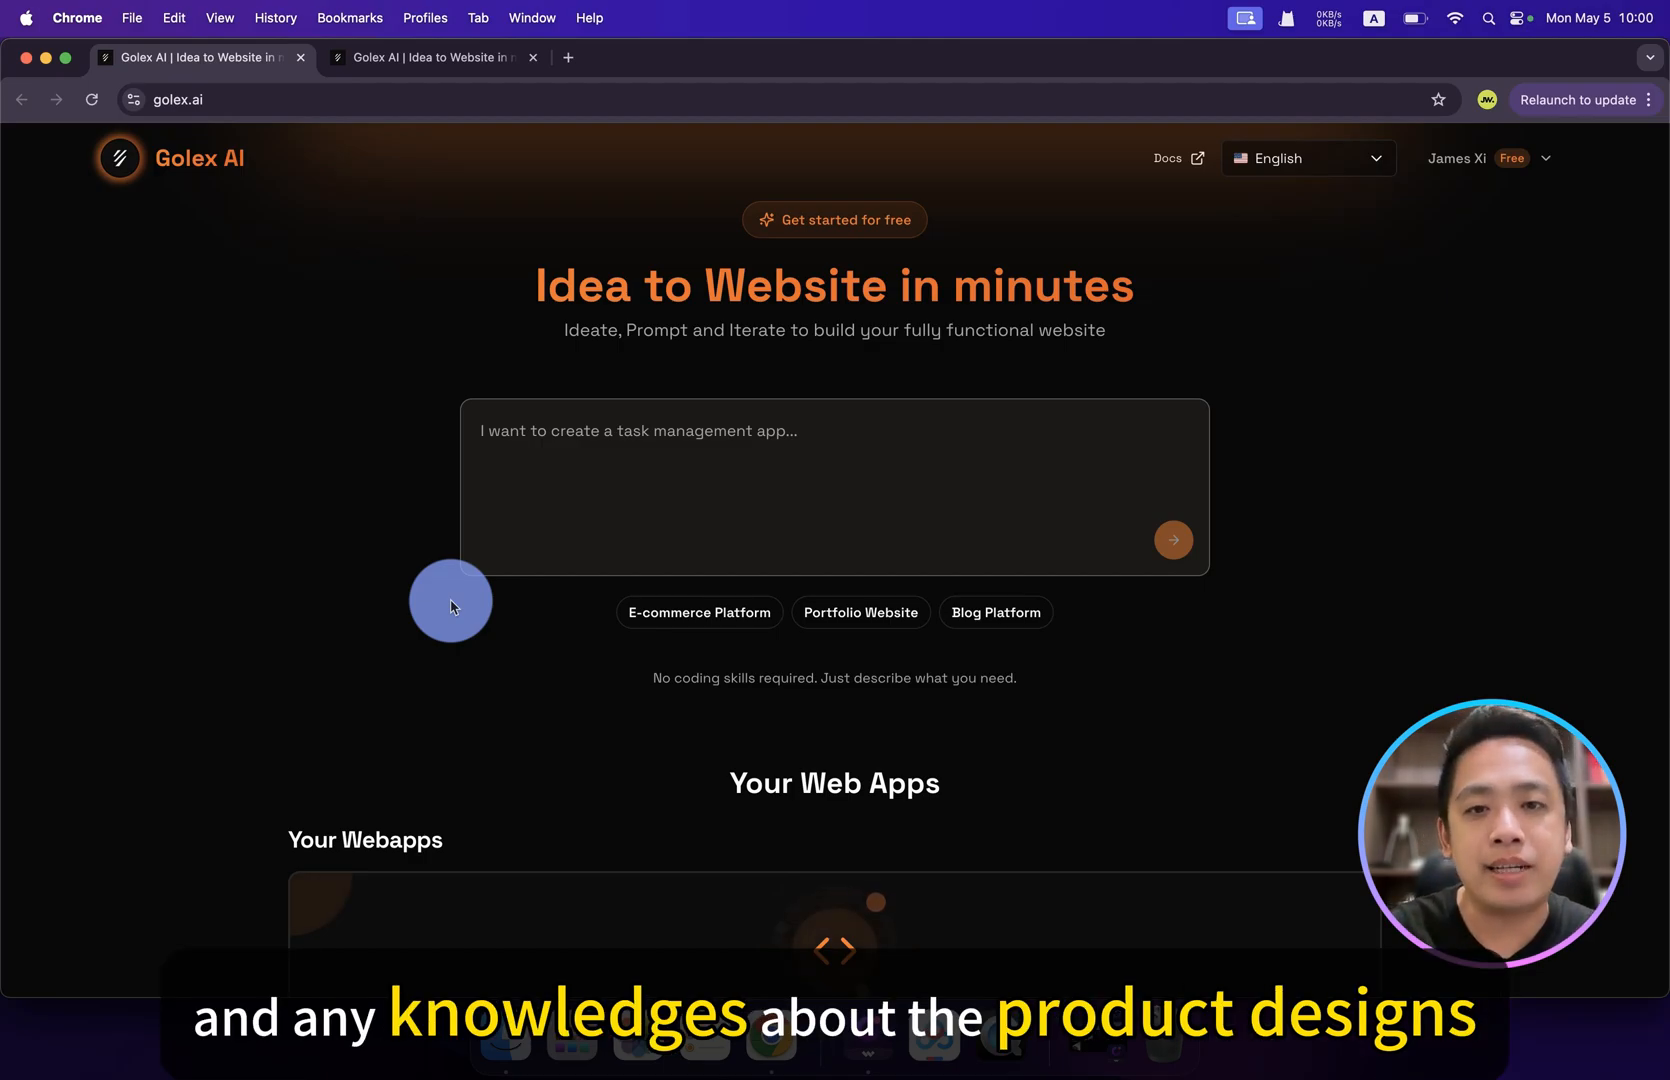
scroll(451, 604, "down", 5)
scroll(588, 535, "down", 8)
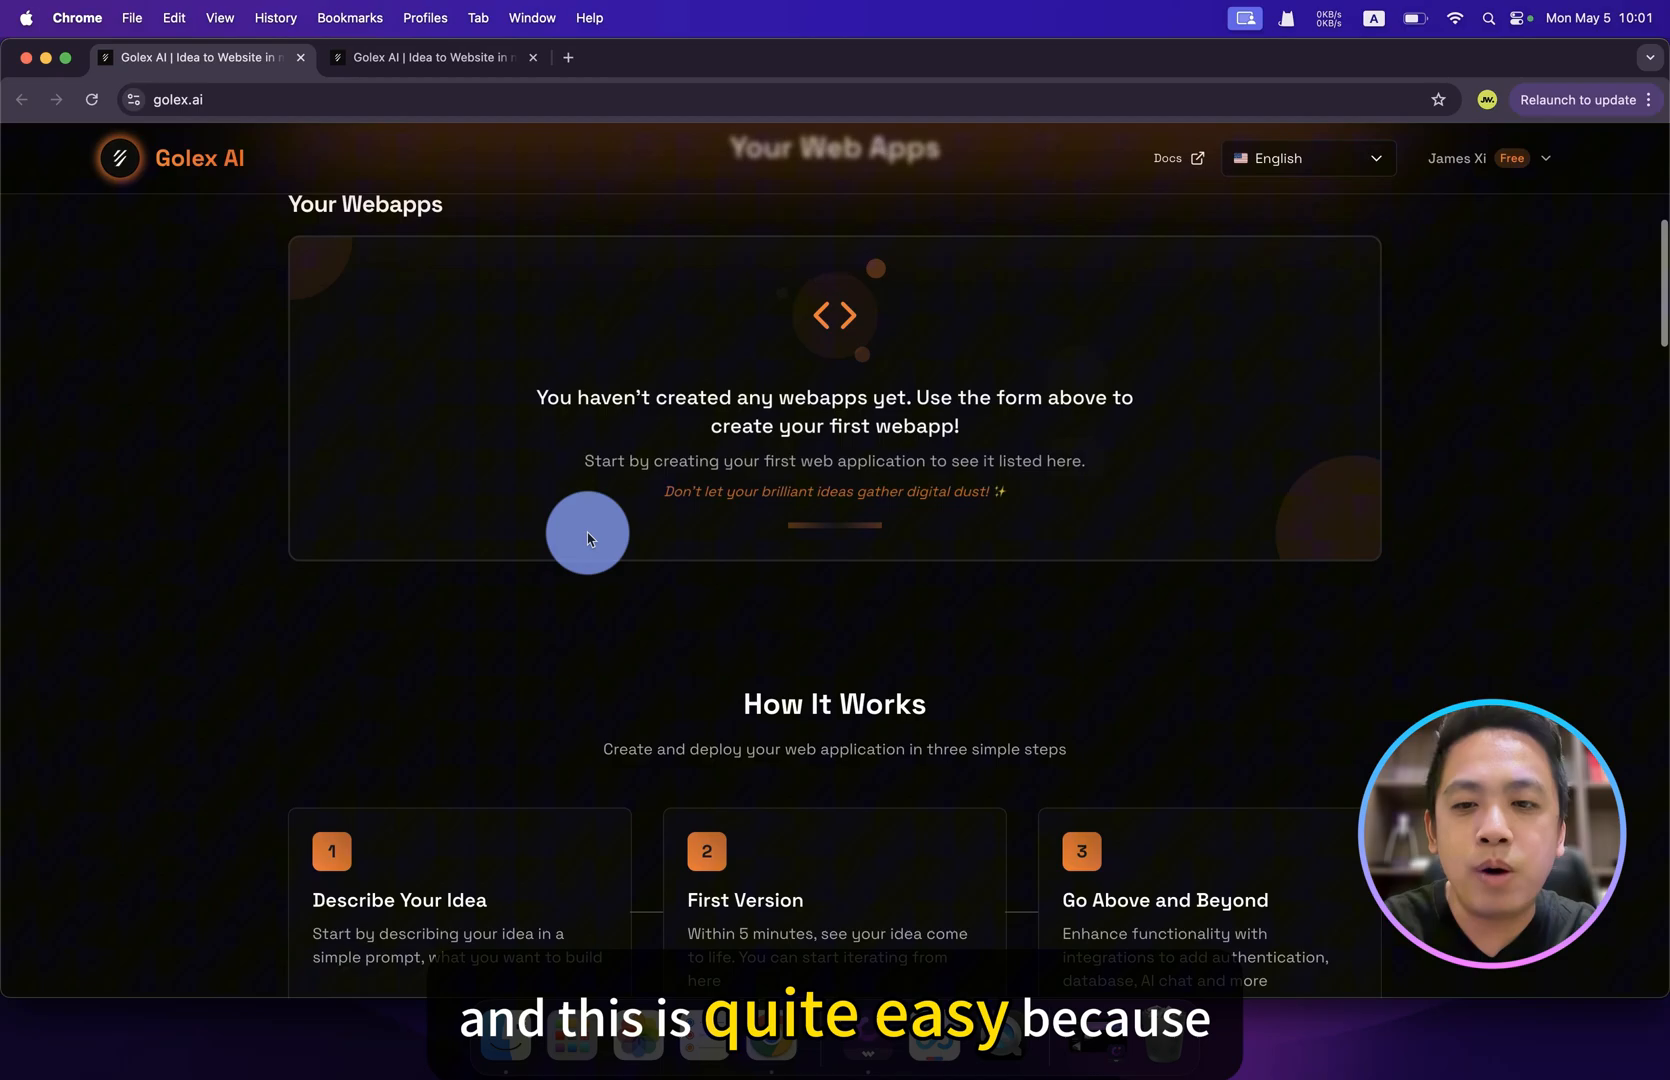
scroll(589, 536, "down", 1)
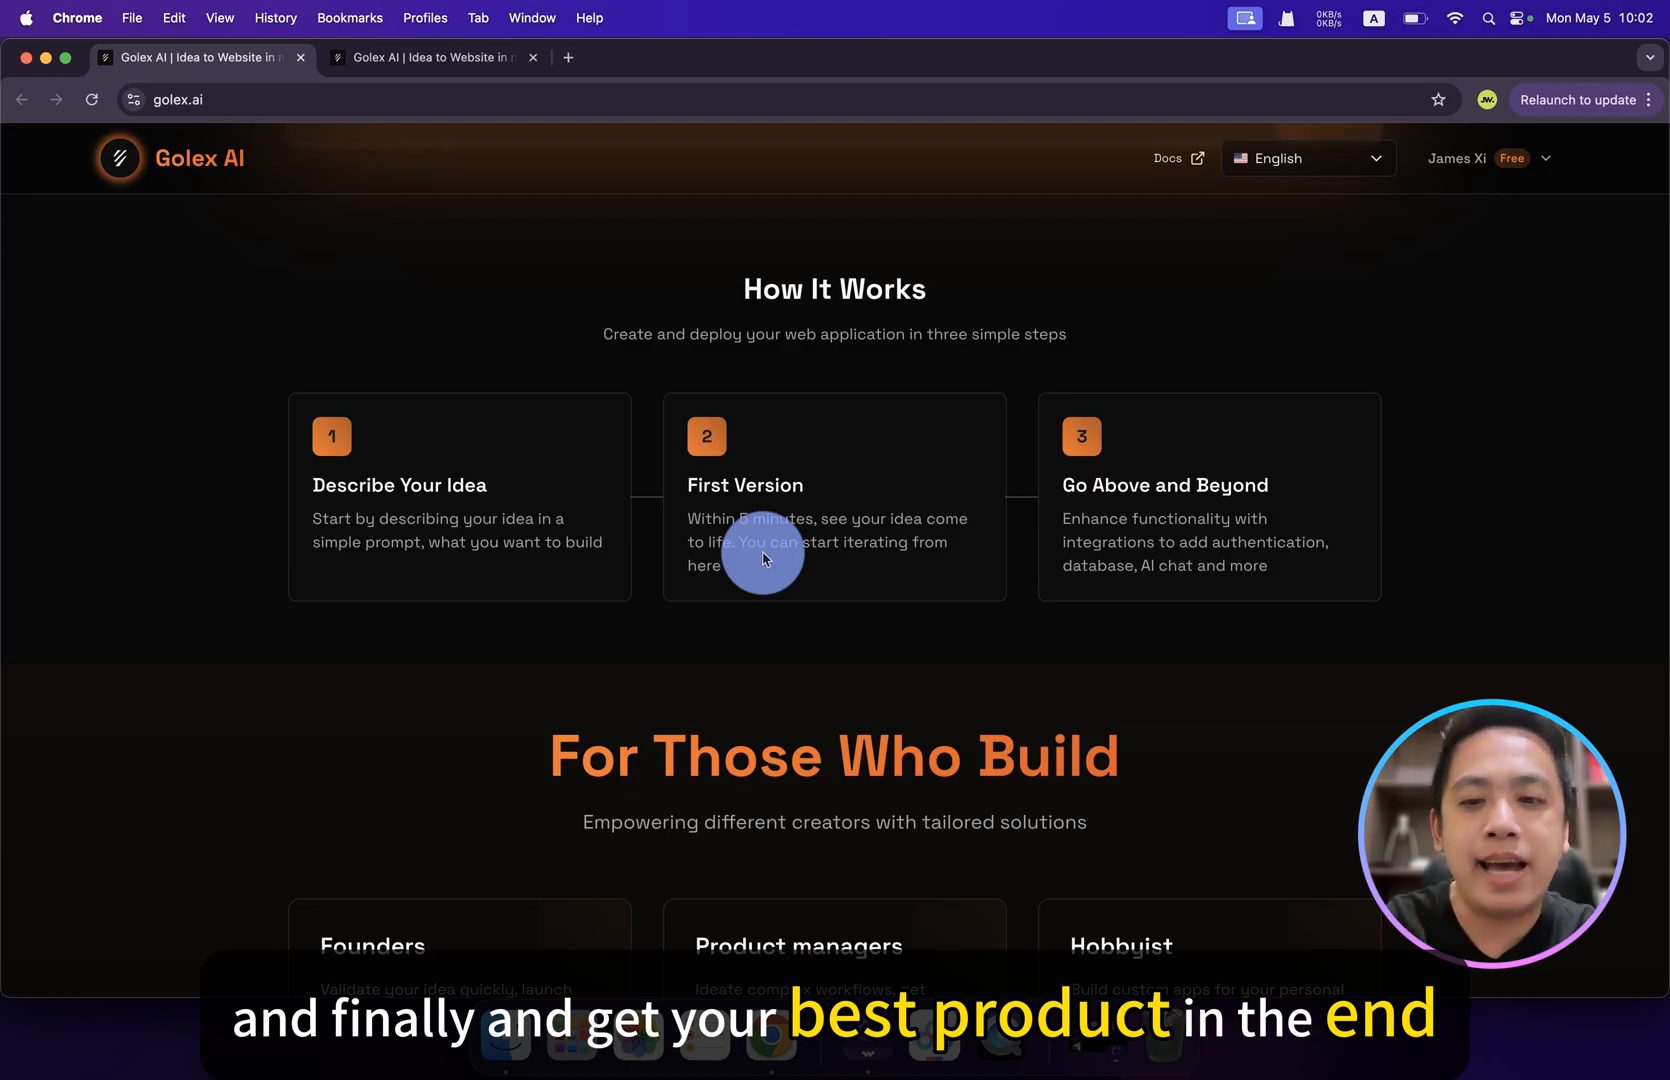
scroll(985, 671, "down", 1)
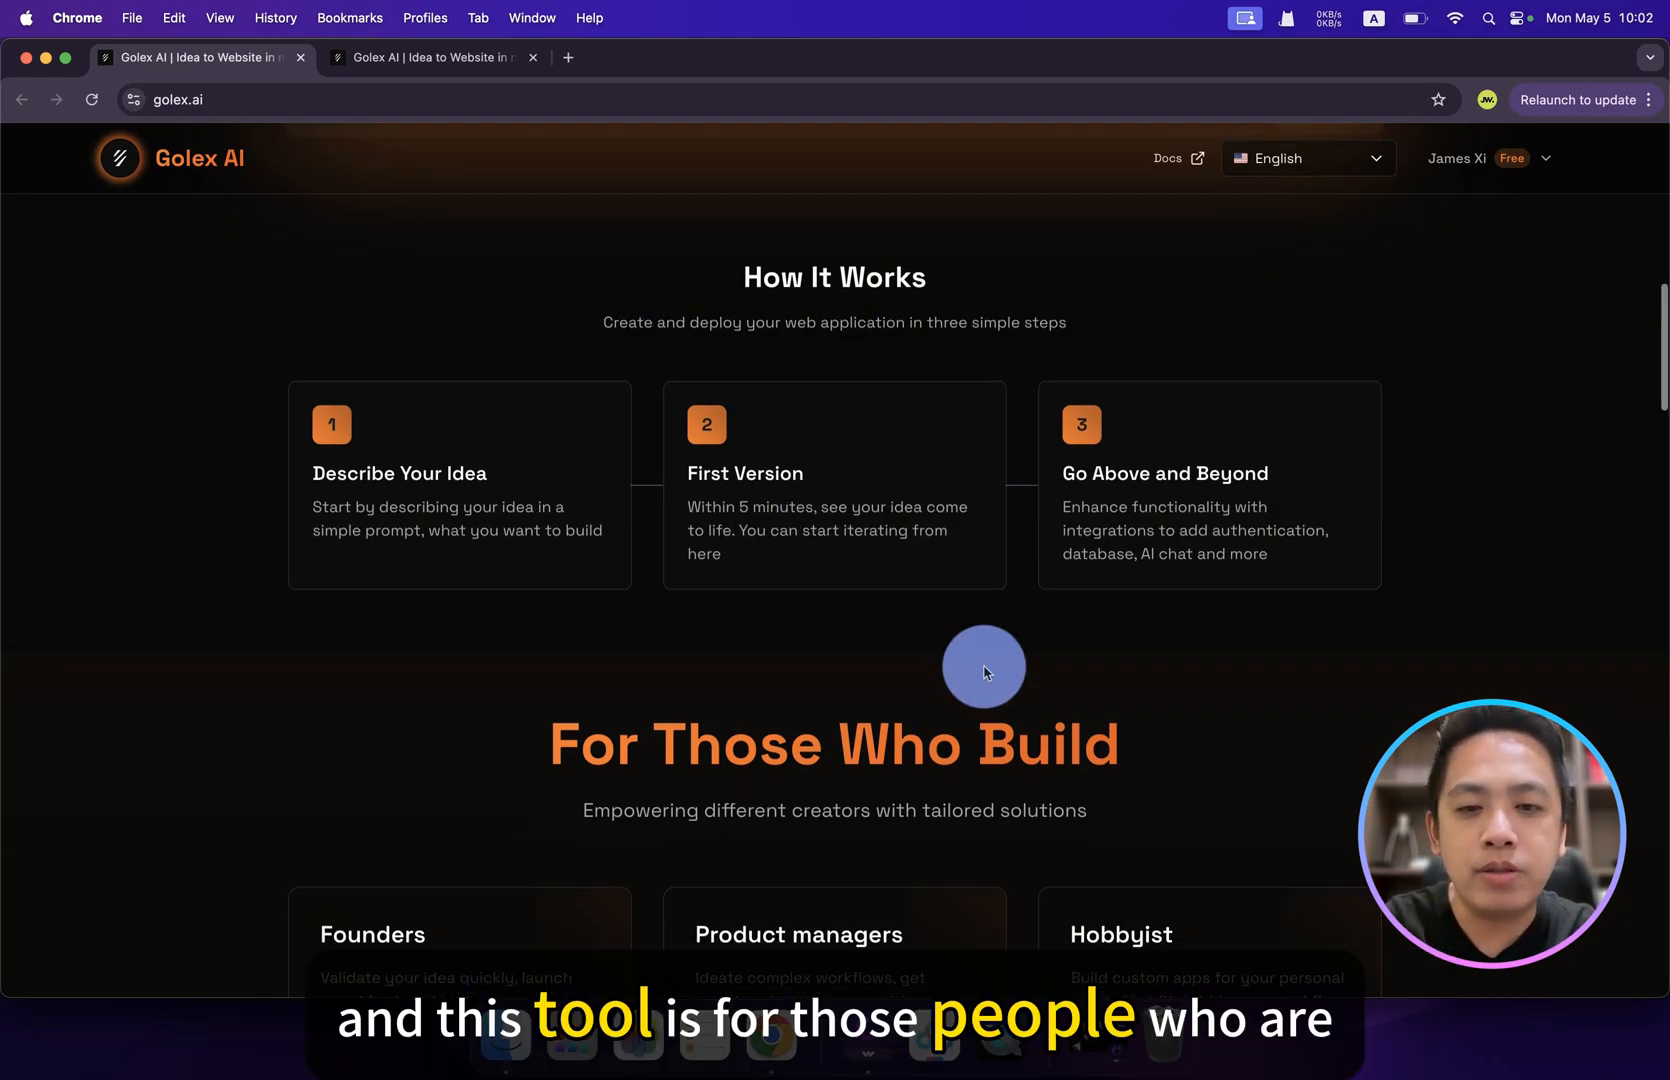
scroll(985, 671, "down", 5)
scroll(985, 670, "down", 3)
scroll(985, 671, "down", 2)
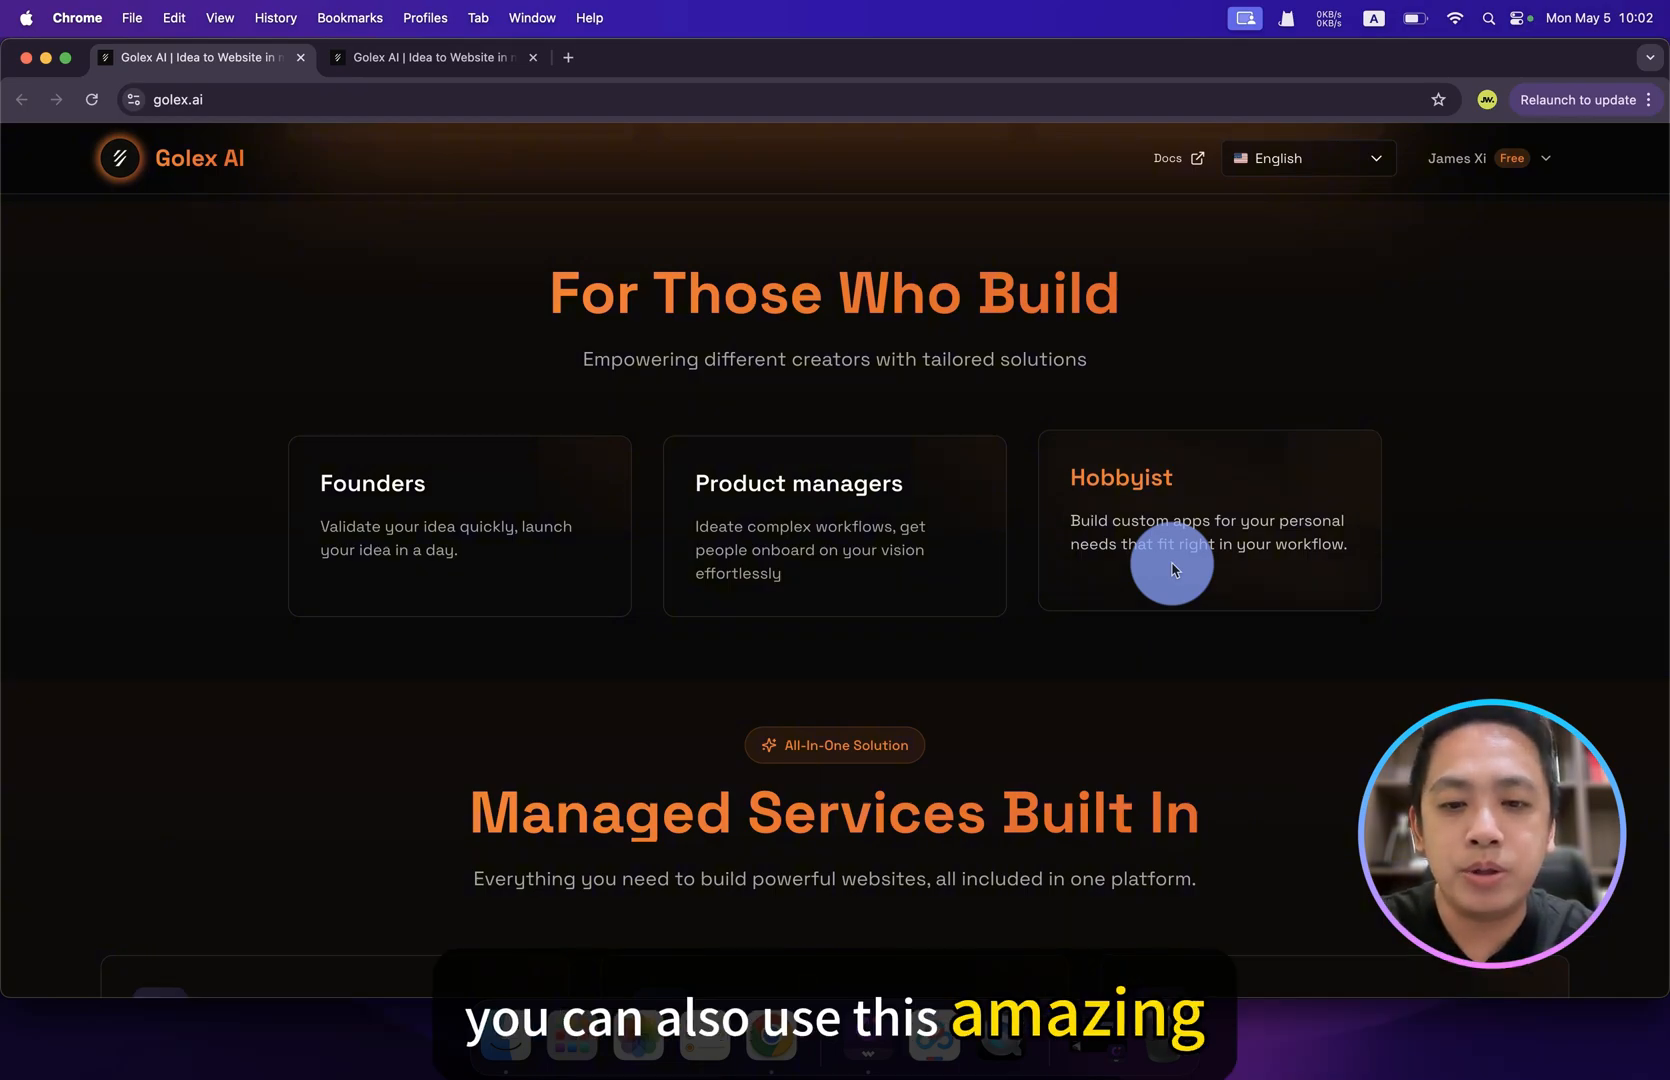
scroll(1174, 566, "down", 3)
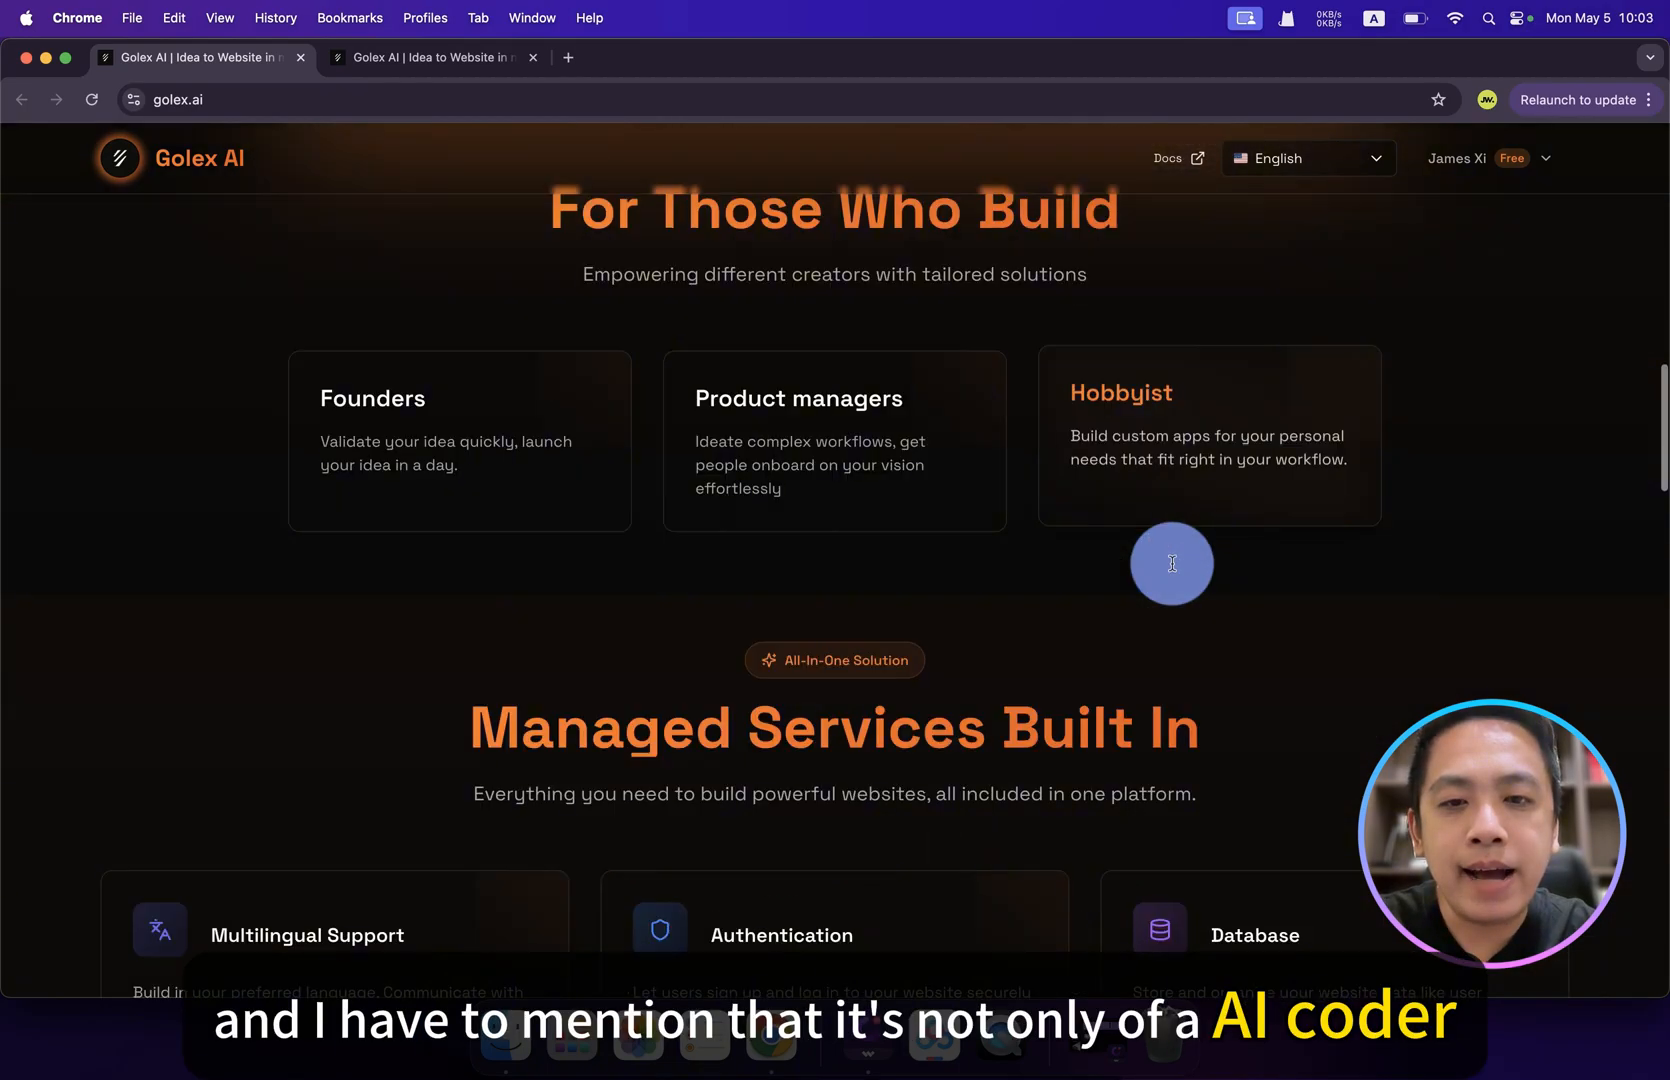
scroll(1174, 566, "down", 5)
scroll(1173, 567, "down", 2)
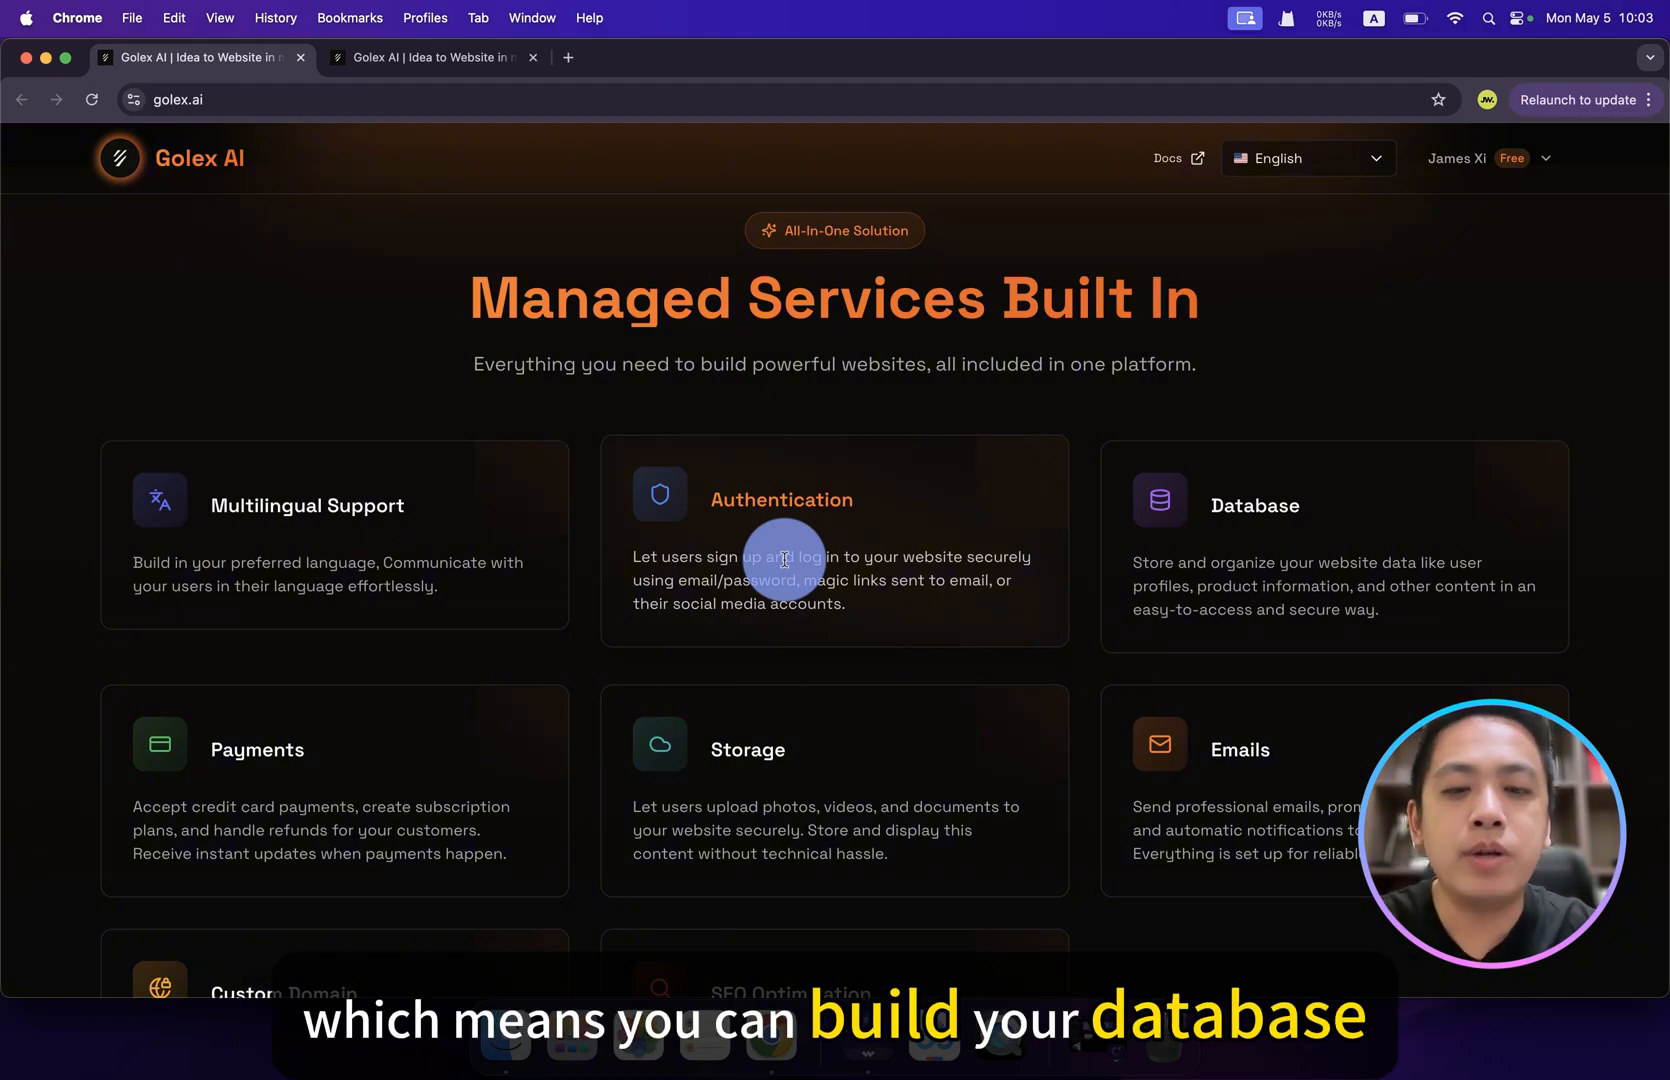
scroll(784, 559, "down", 2)
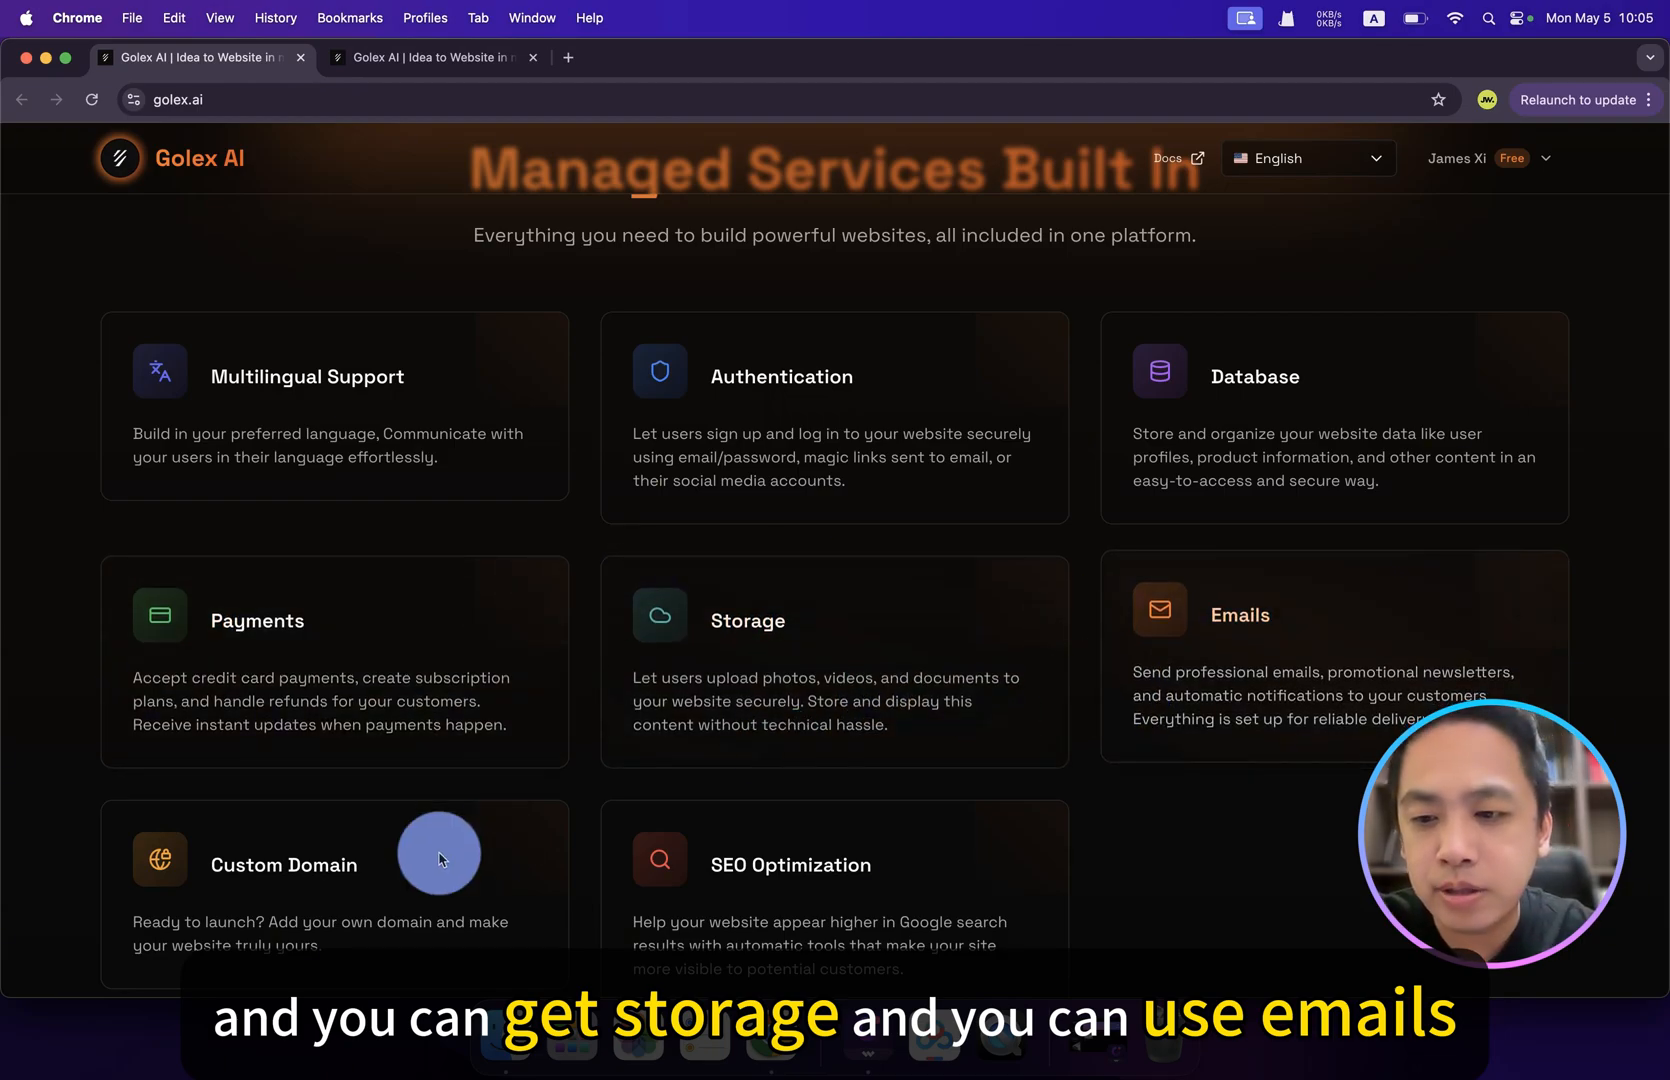
scroll(442, 857, "down", 3)
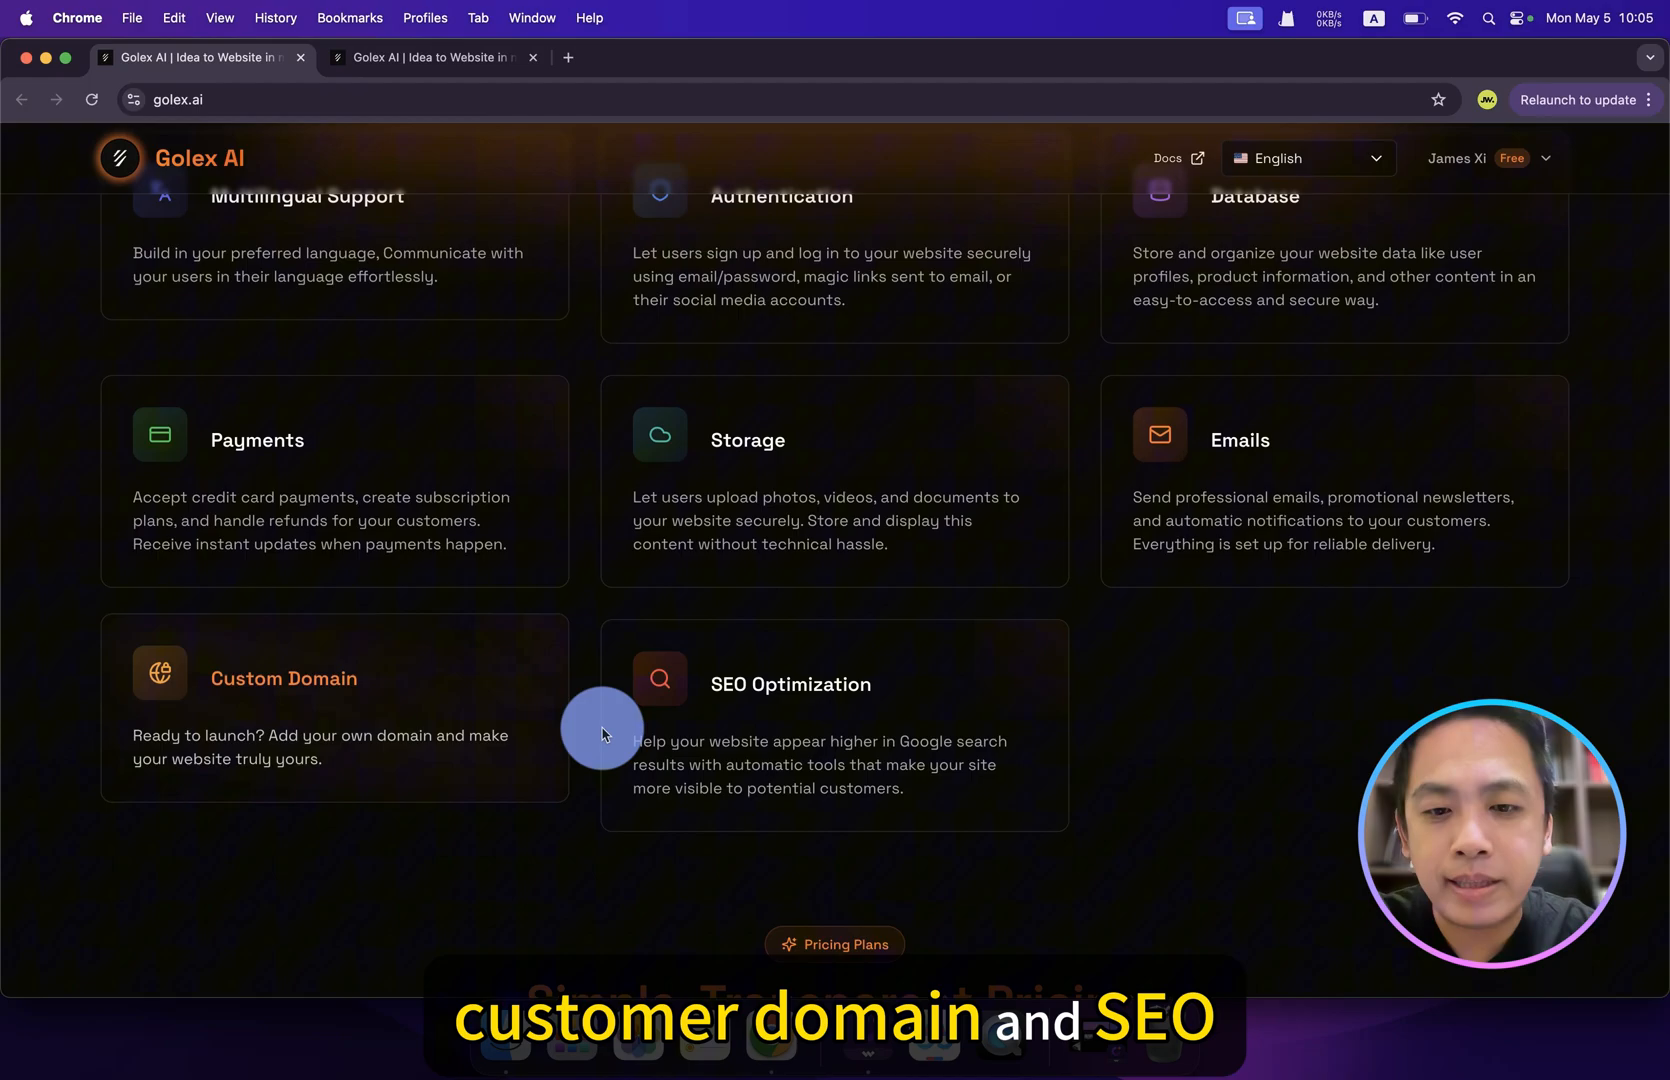
scroll(894, 733, "down", 2)
scroll(894, 733, "down", 1)
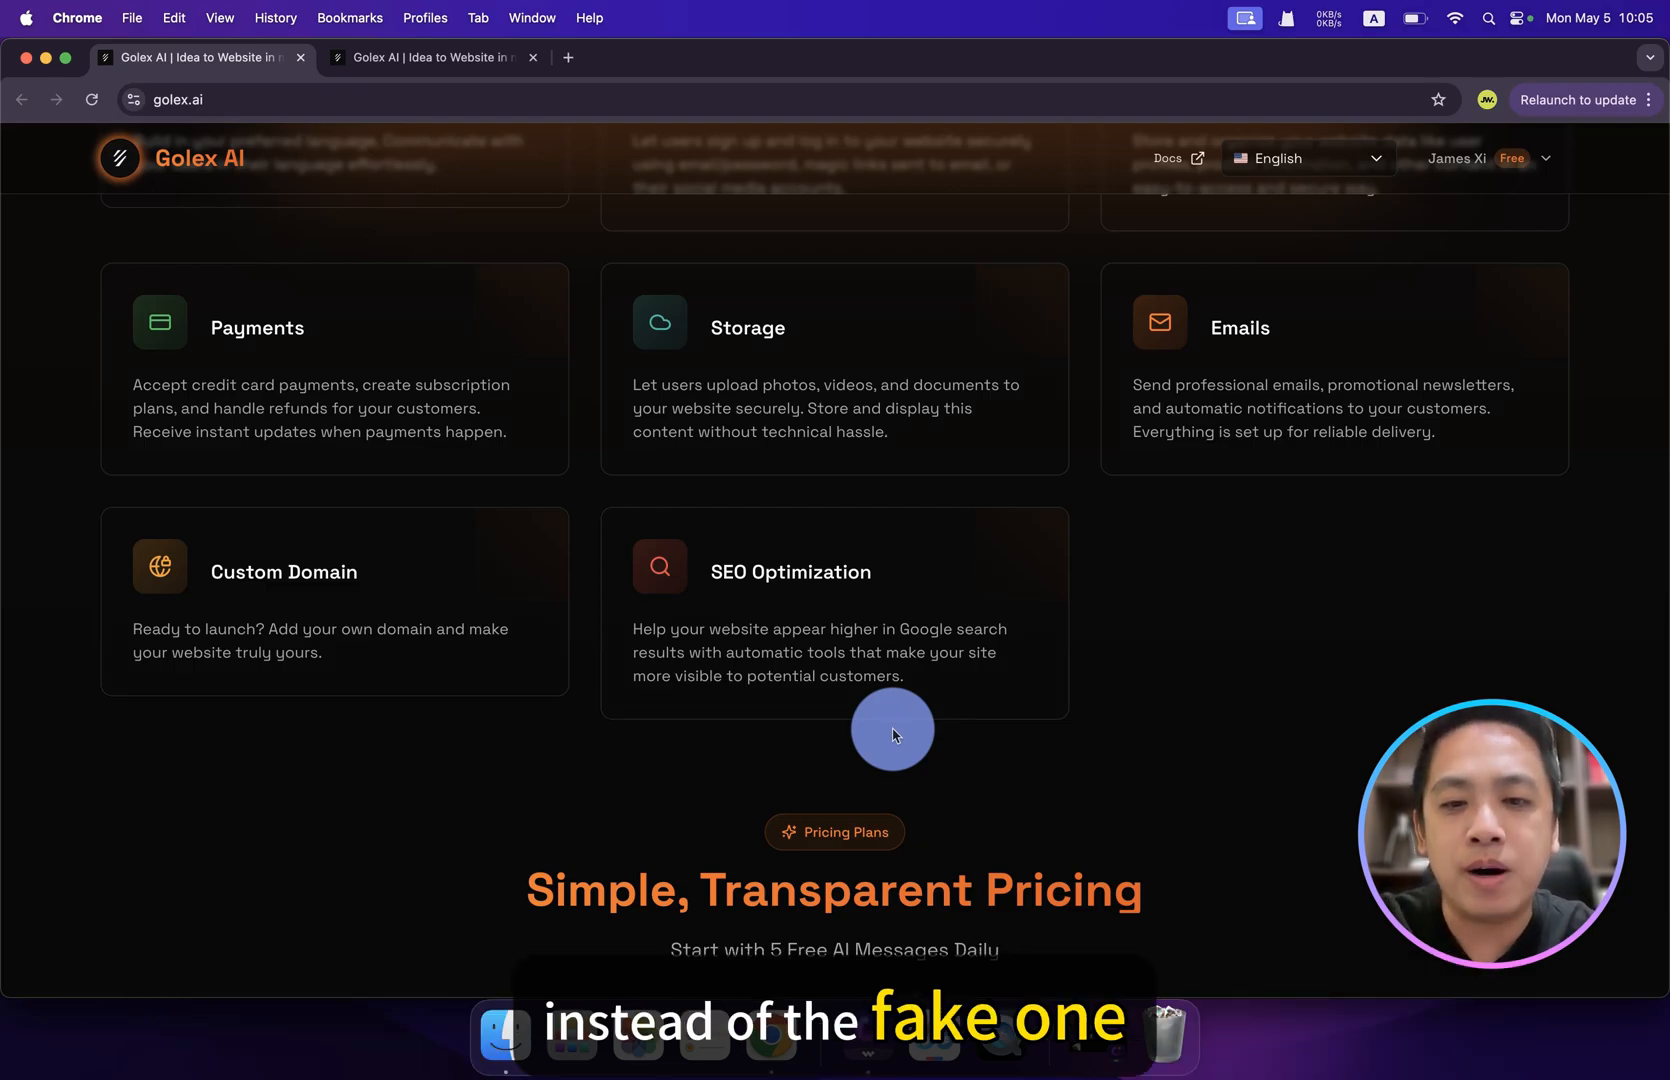
scroll(894, 730, "down", 8)
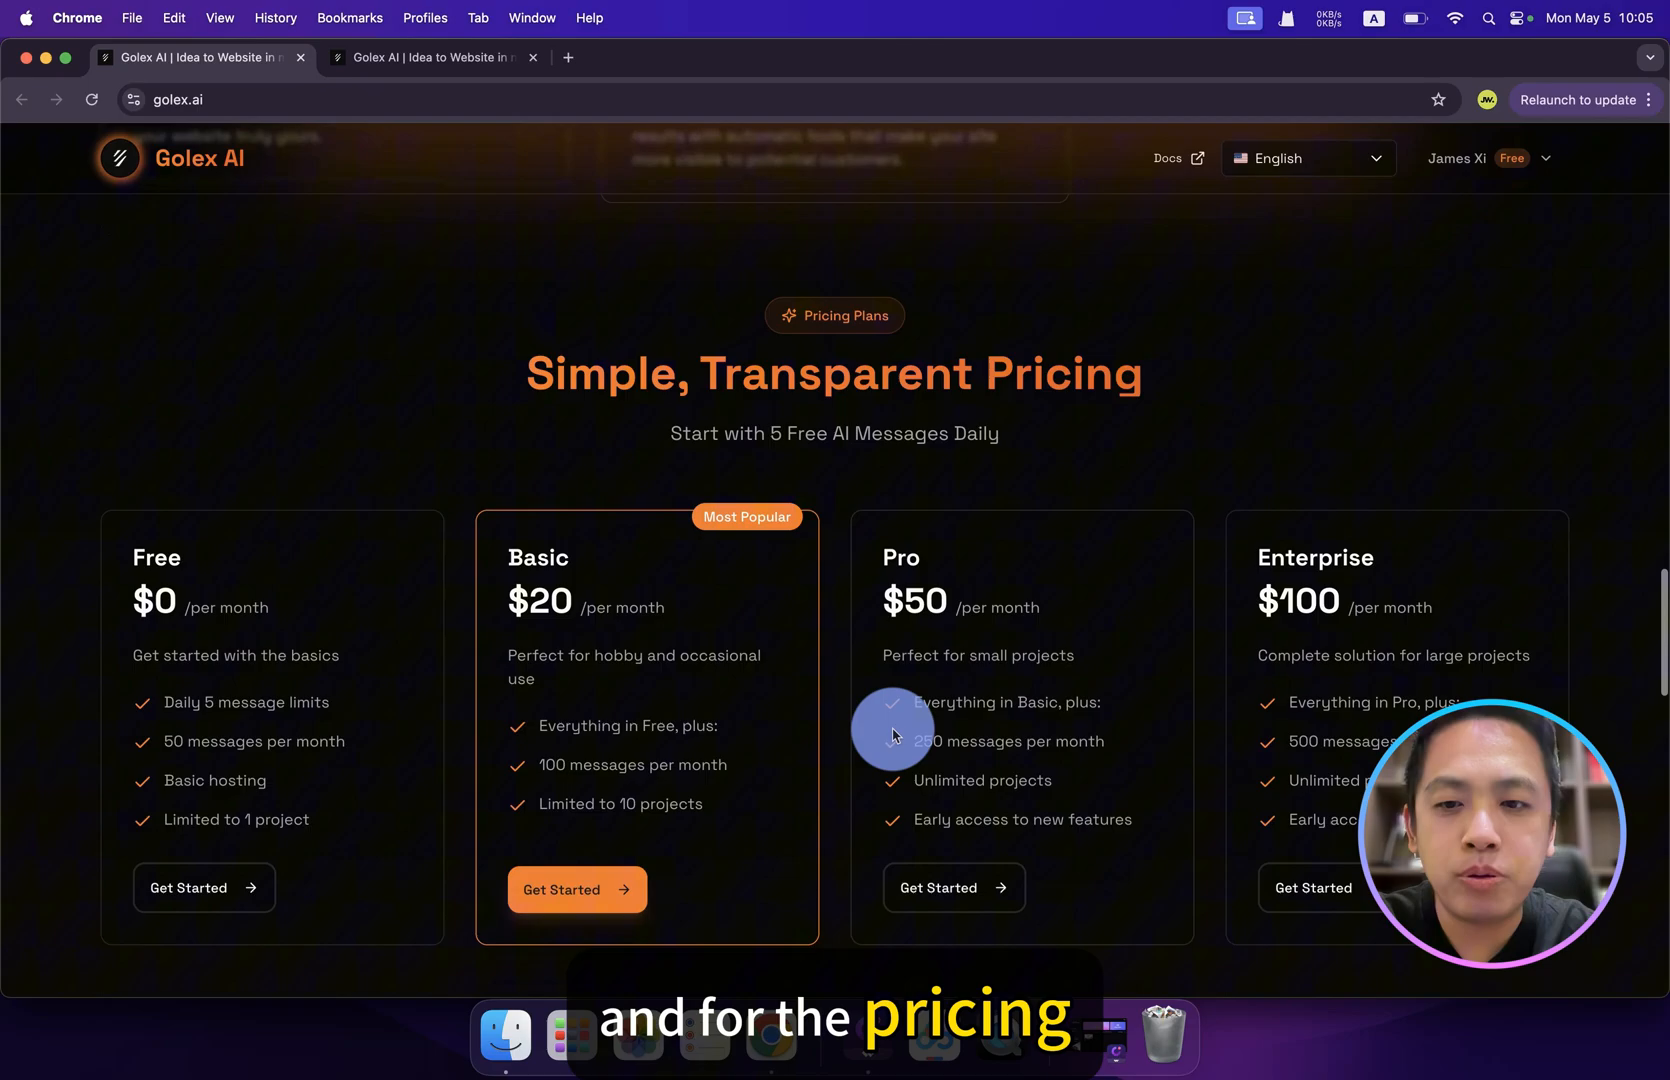
scroll(894, 730, "down", 3)
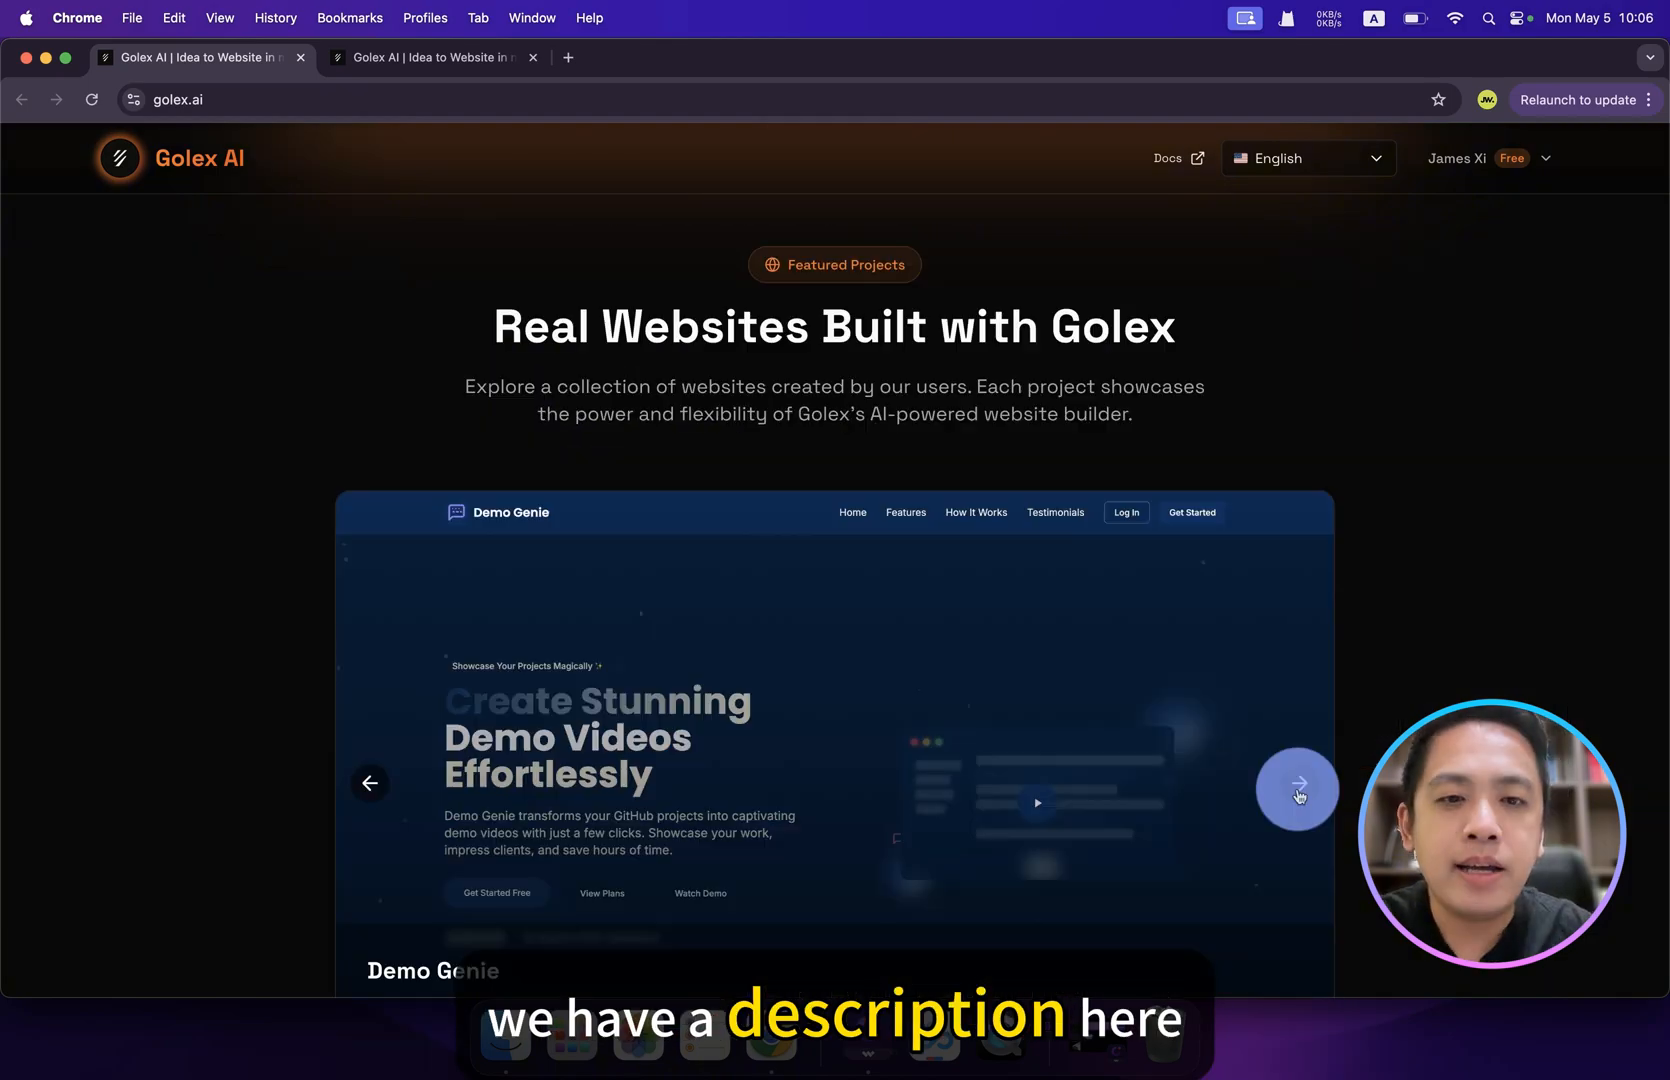
Advance the featured-projects carousel past AgreeMint and ShowMeHow to InfinityPlay and open its example site.
left_click(1300, 791)
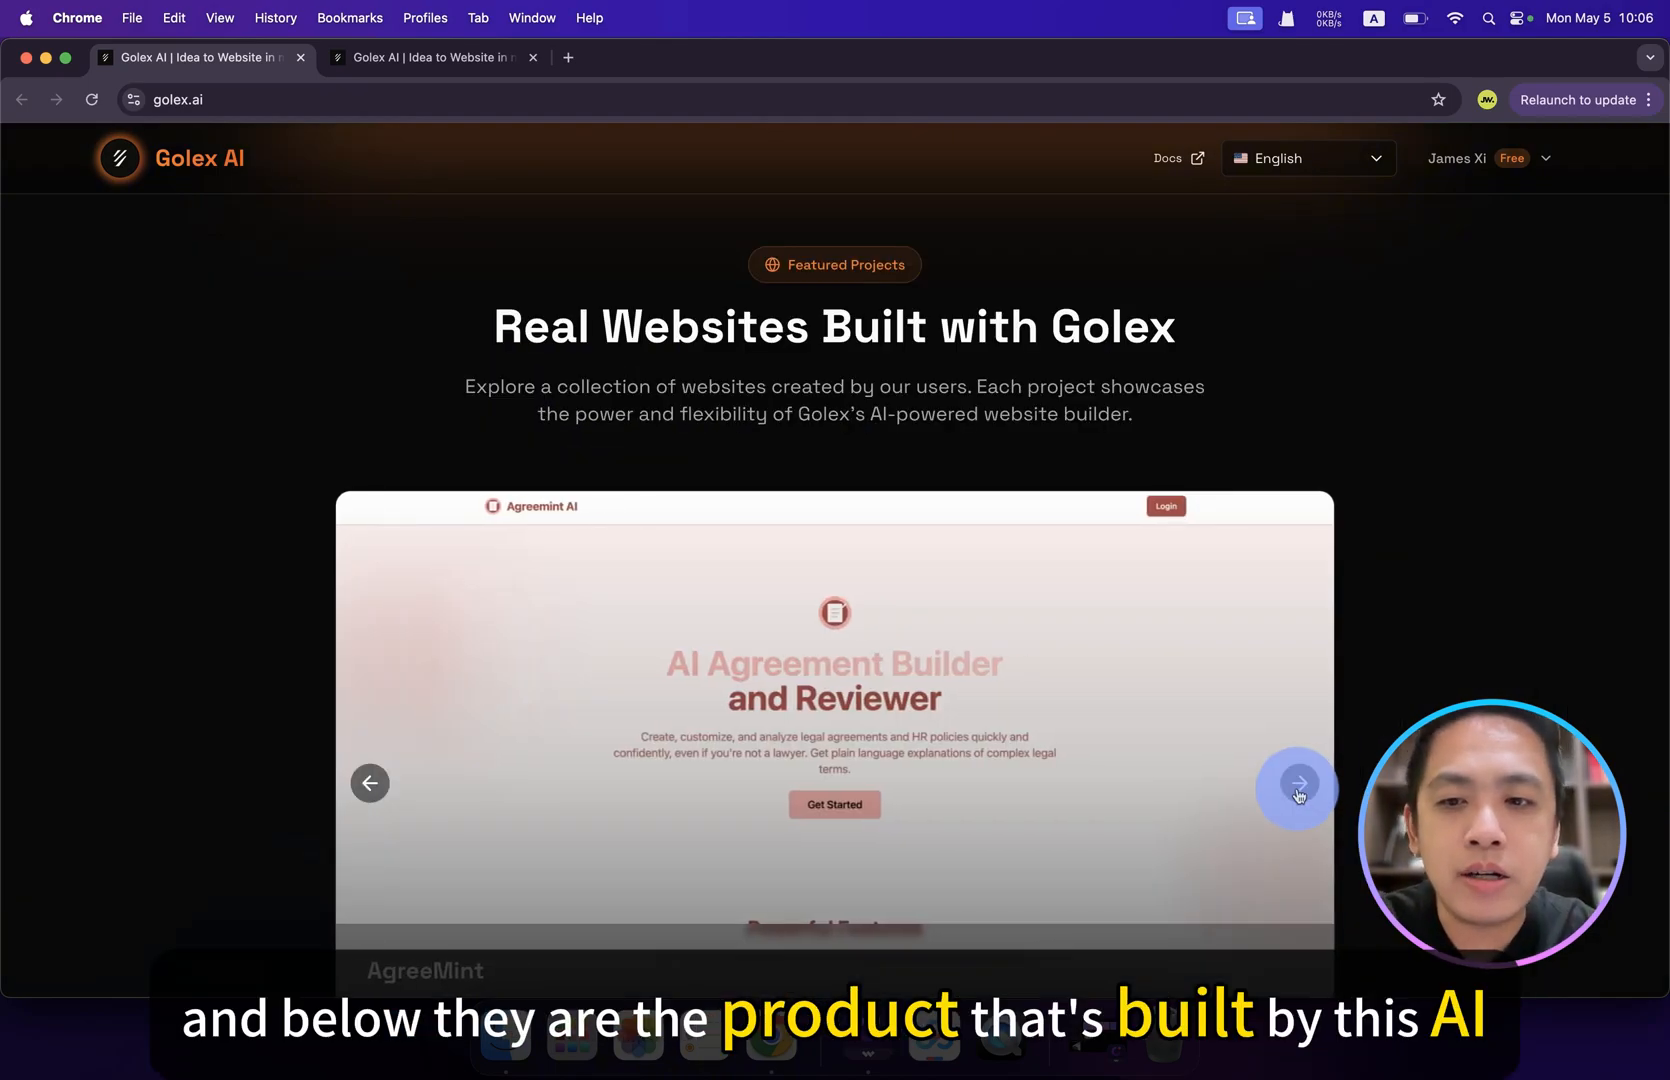
left_click(1299, 791)
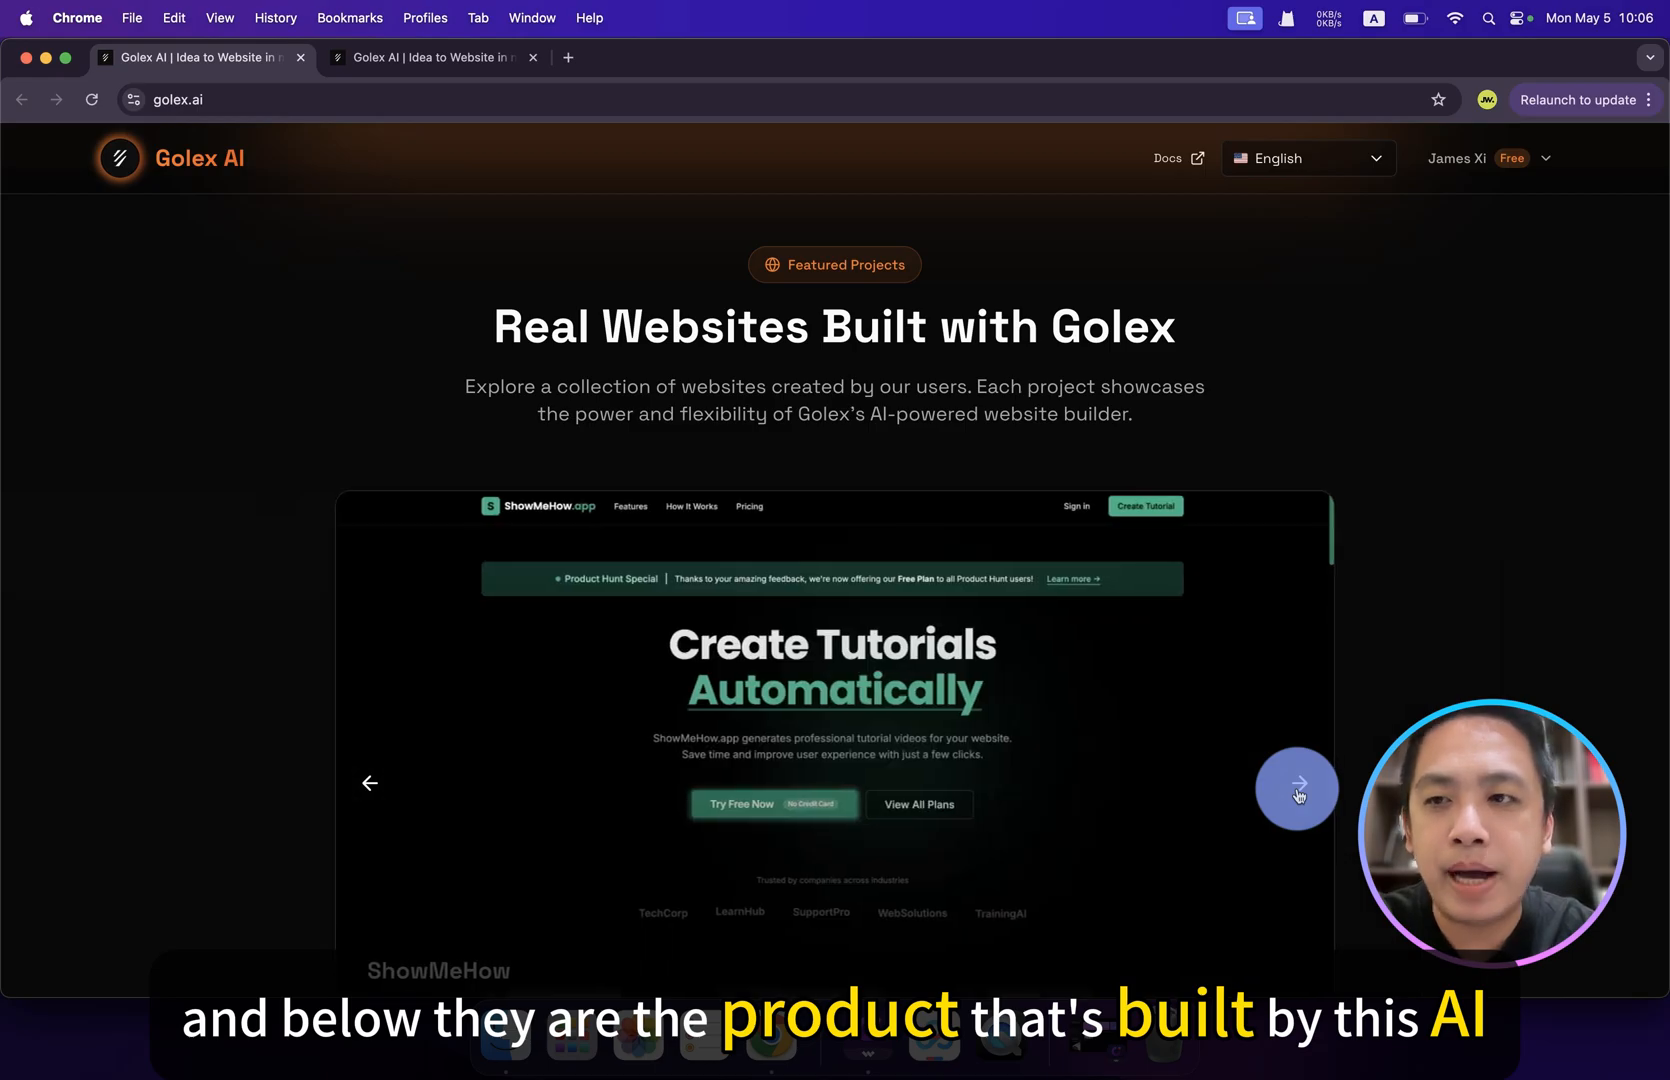
left_click(1300, 790)
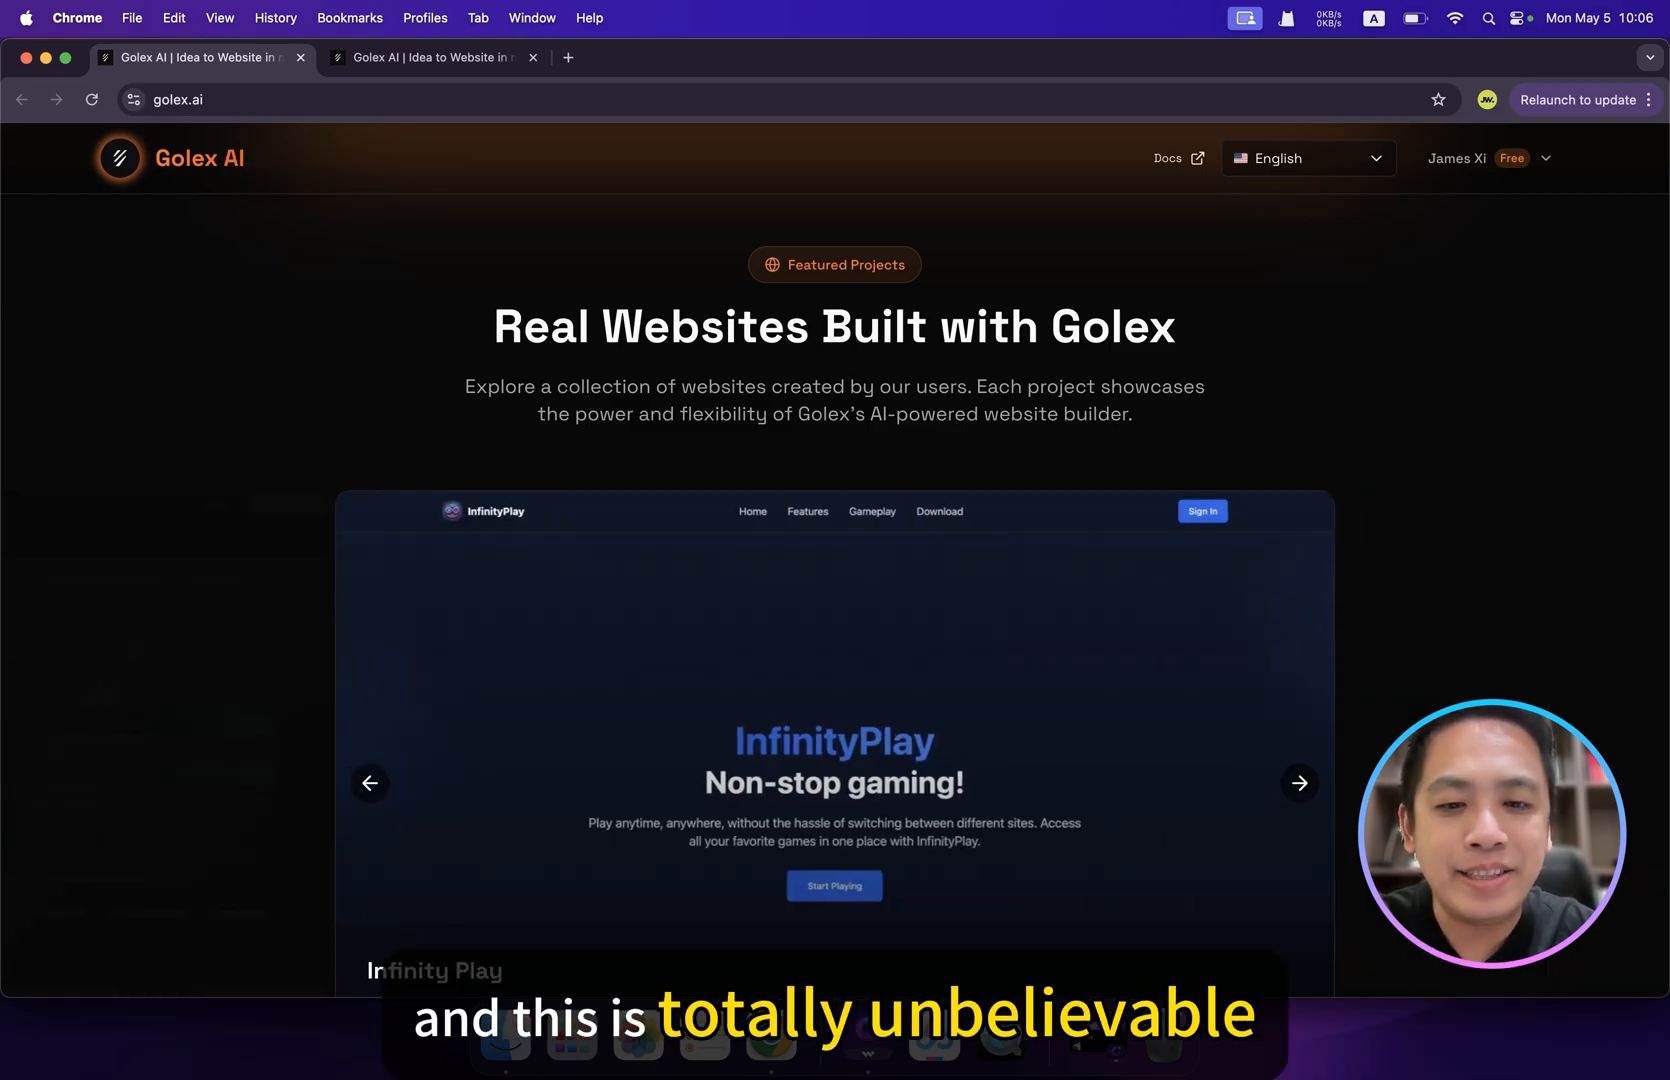
scroll(836, 588, "down", 5)
scroll(835, 588, "down", 8)
scroll(1051, 470, "up", 6)
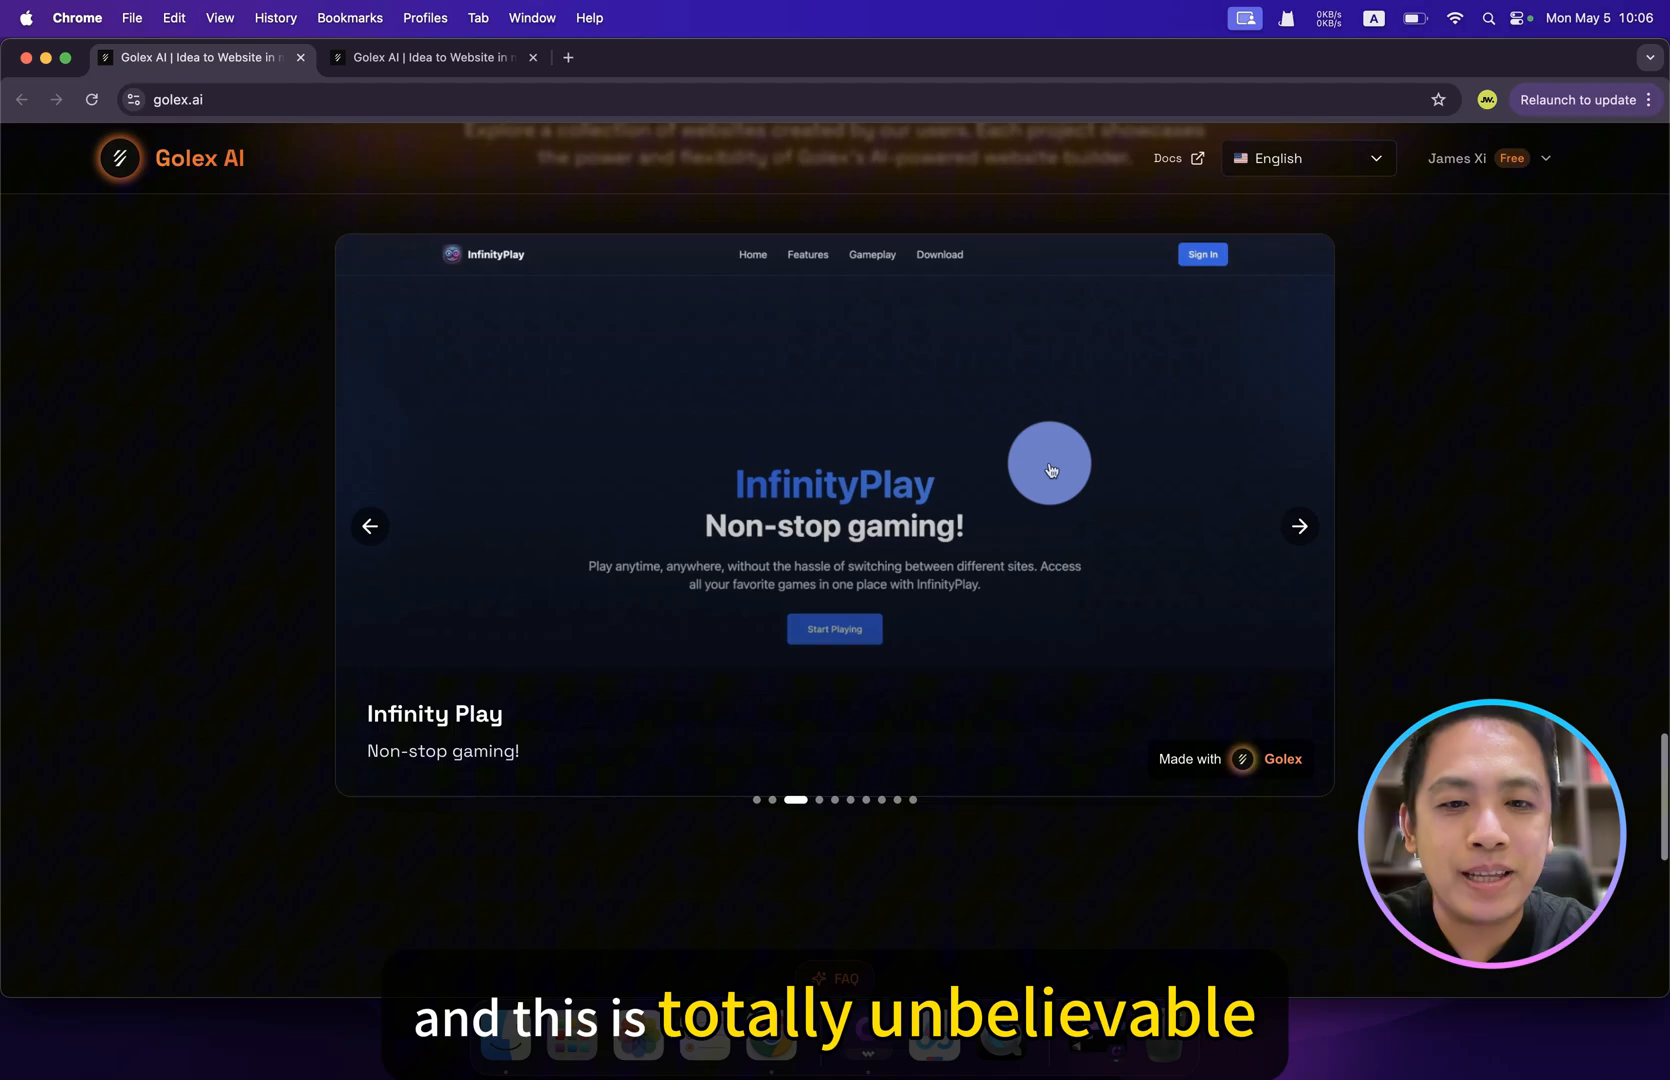
left_click(1052, 470)
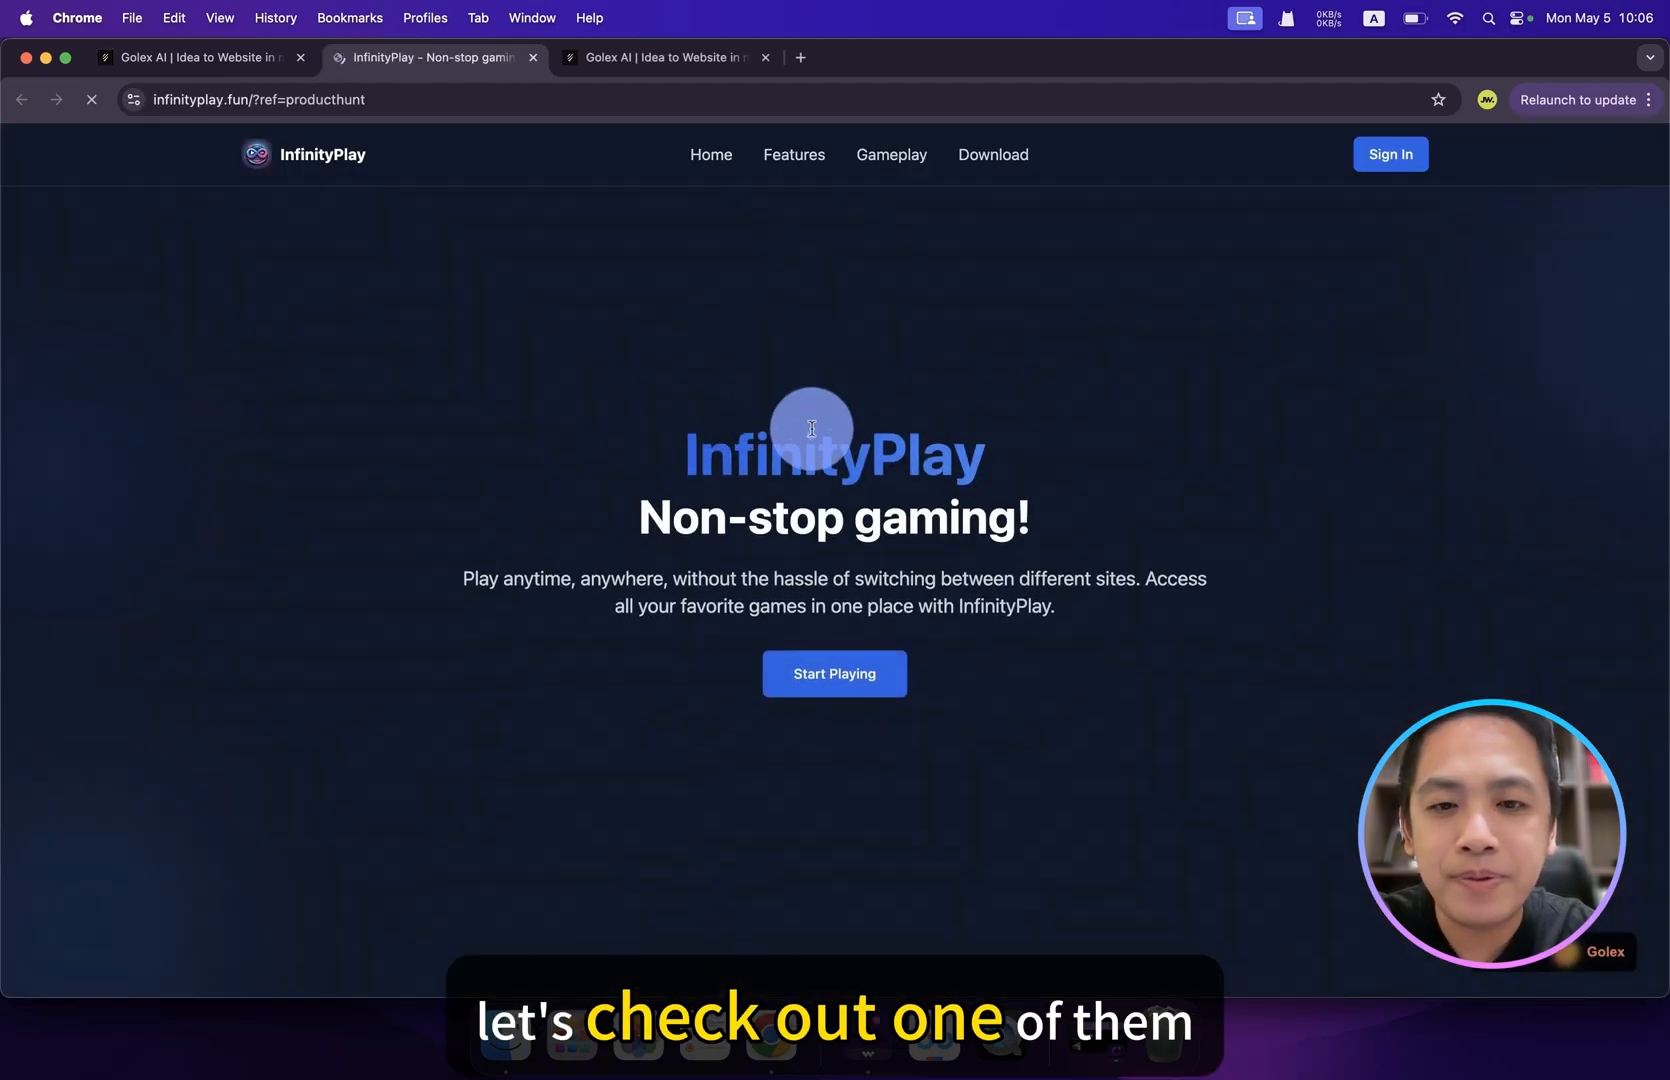
scroll(1109, 627, "down", 4)
scroll(1109, 626, "down", 4)
scroll(1109, 627, "down", 3)
scroll(1113, 623, "down", 3)
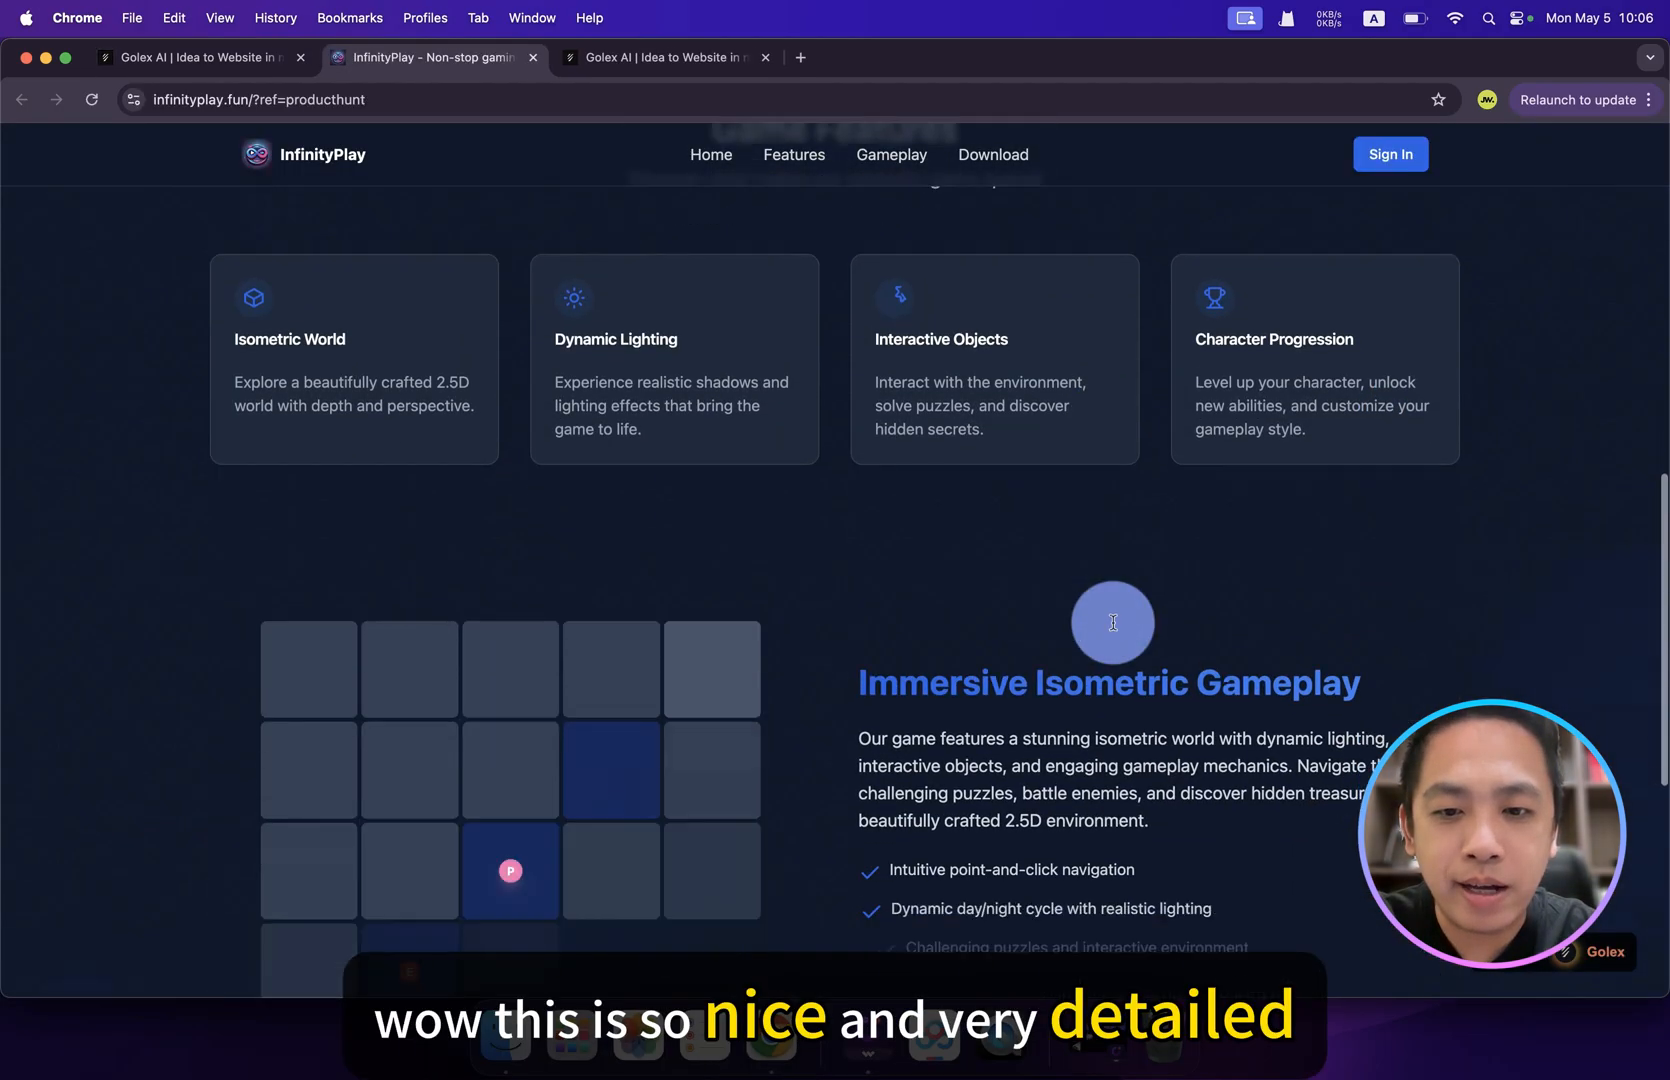
scroll(1113, 623, "down", 4)
scroll(1113, 622, "down", 4)
scroll(1113, 623, "down", 3)
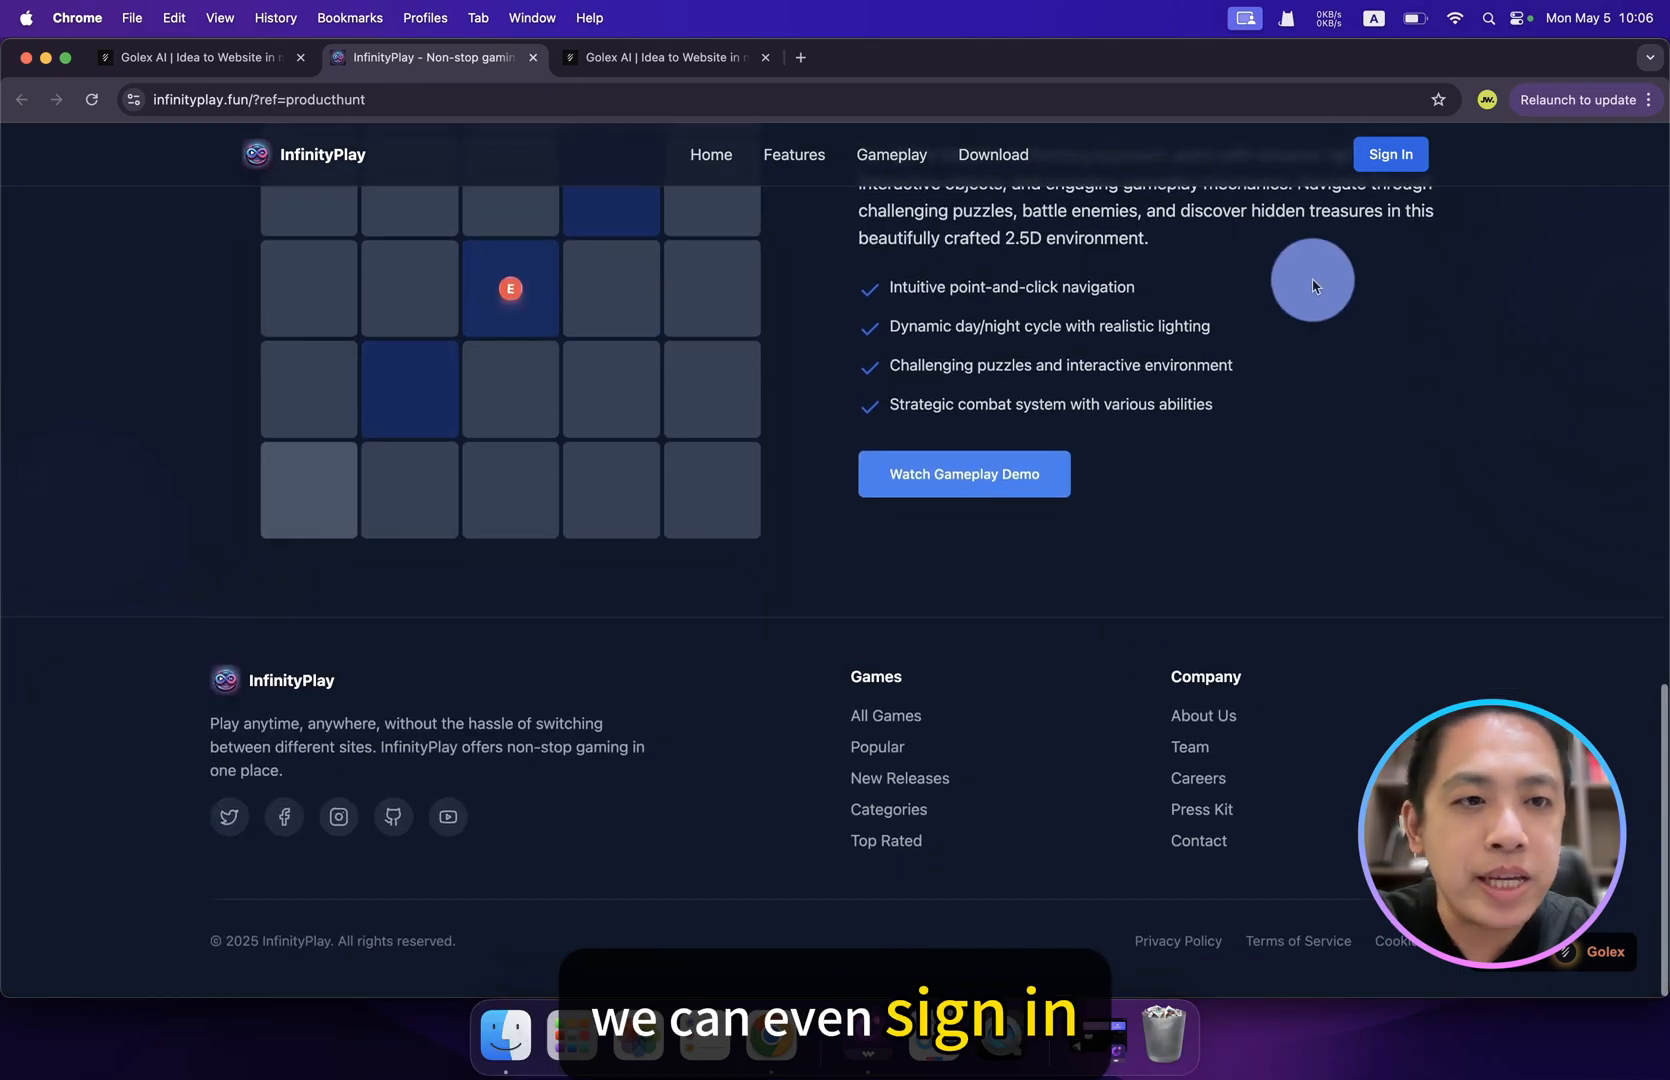
Sign in to InfinityPlay and start a round of the Snake Game.
left_click(1390, 154)
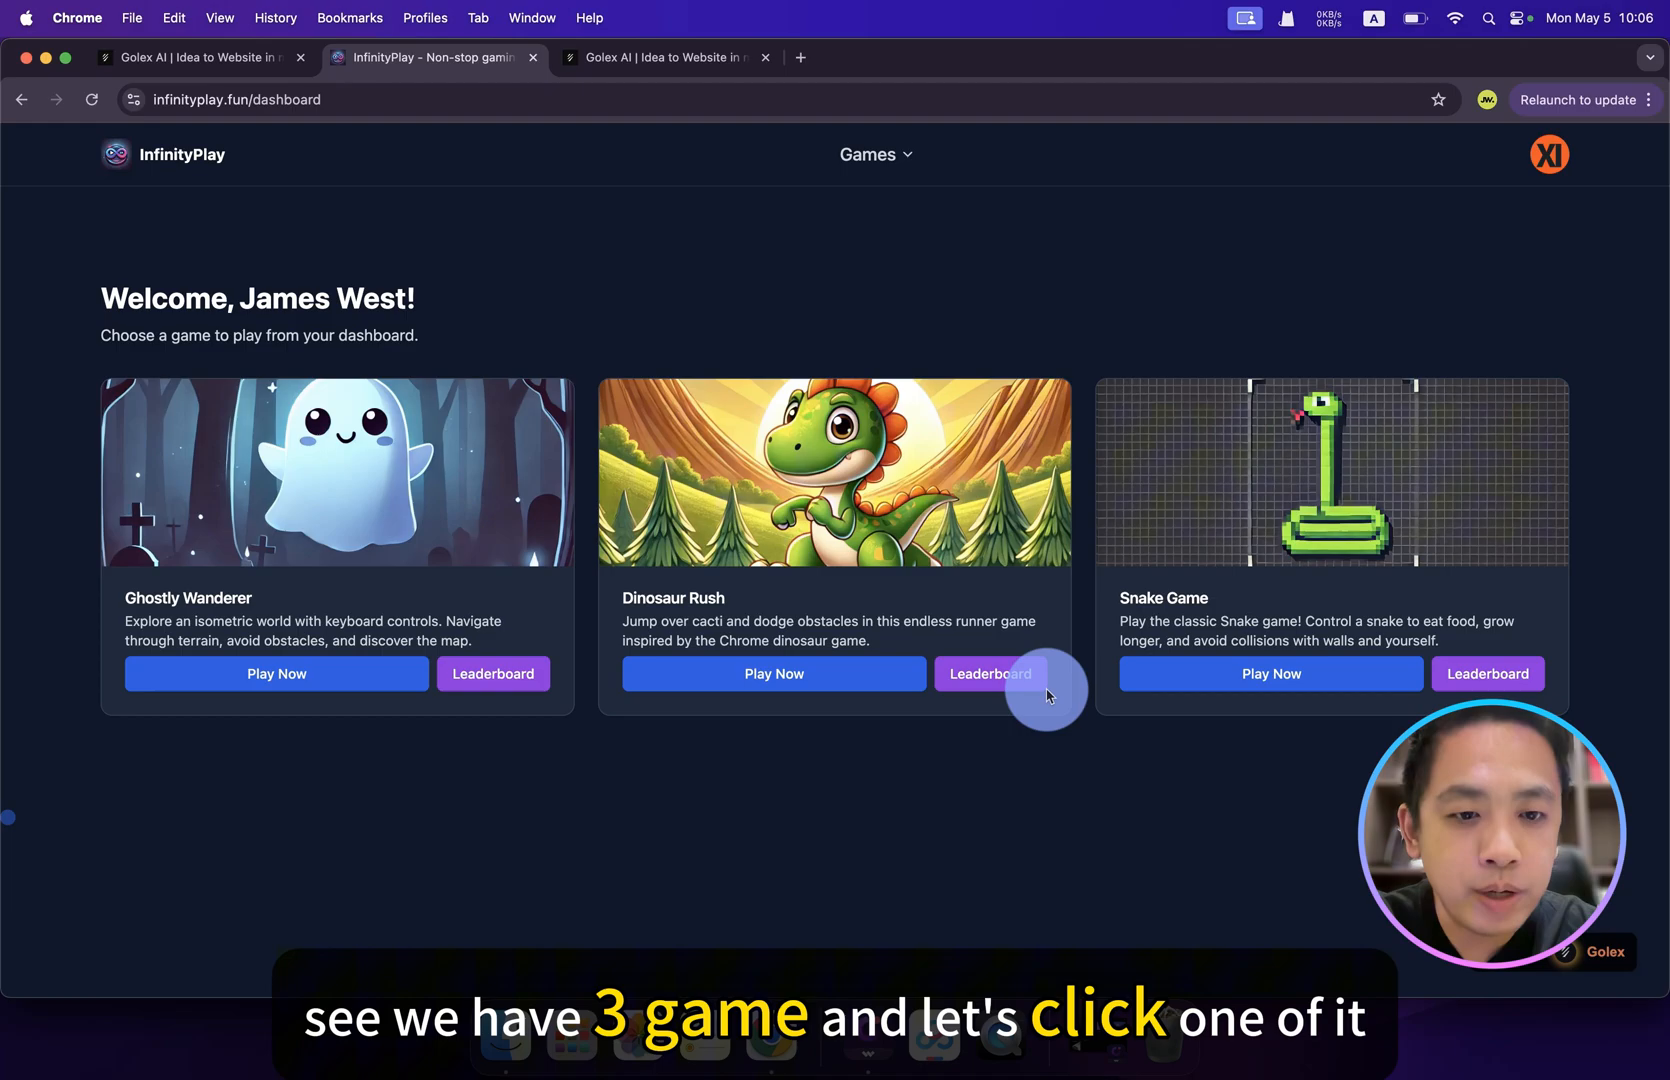
left_click(1255, 678)
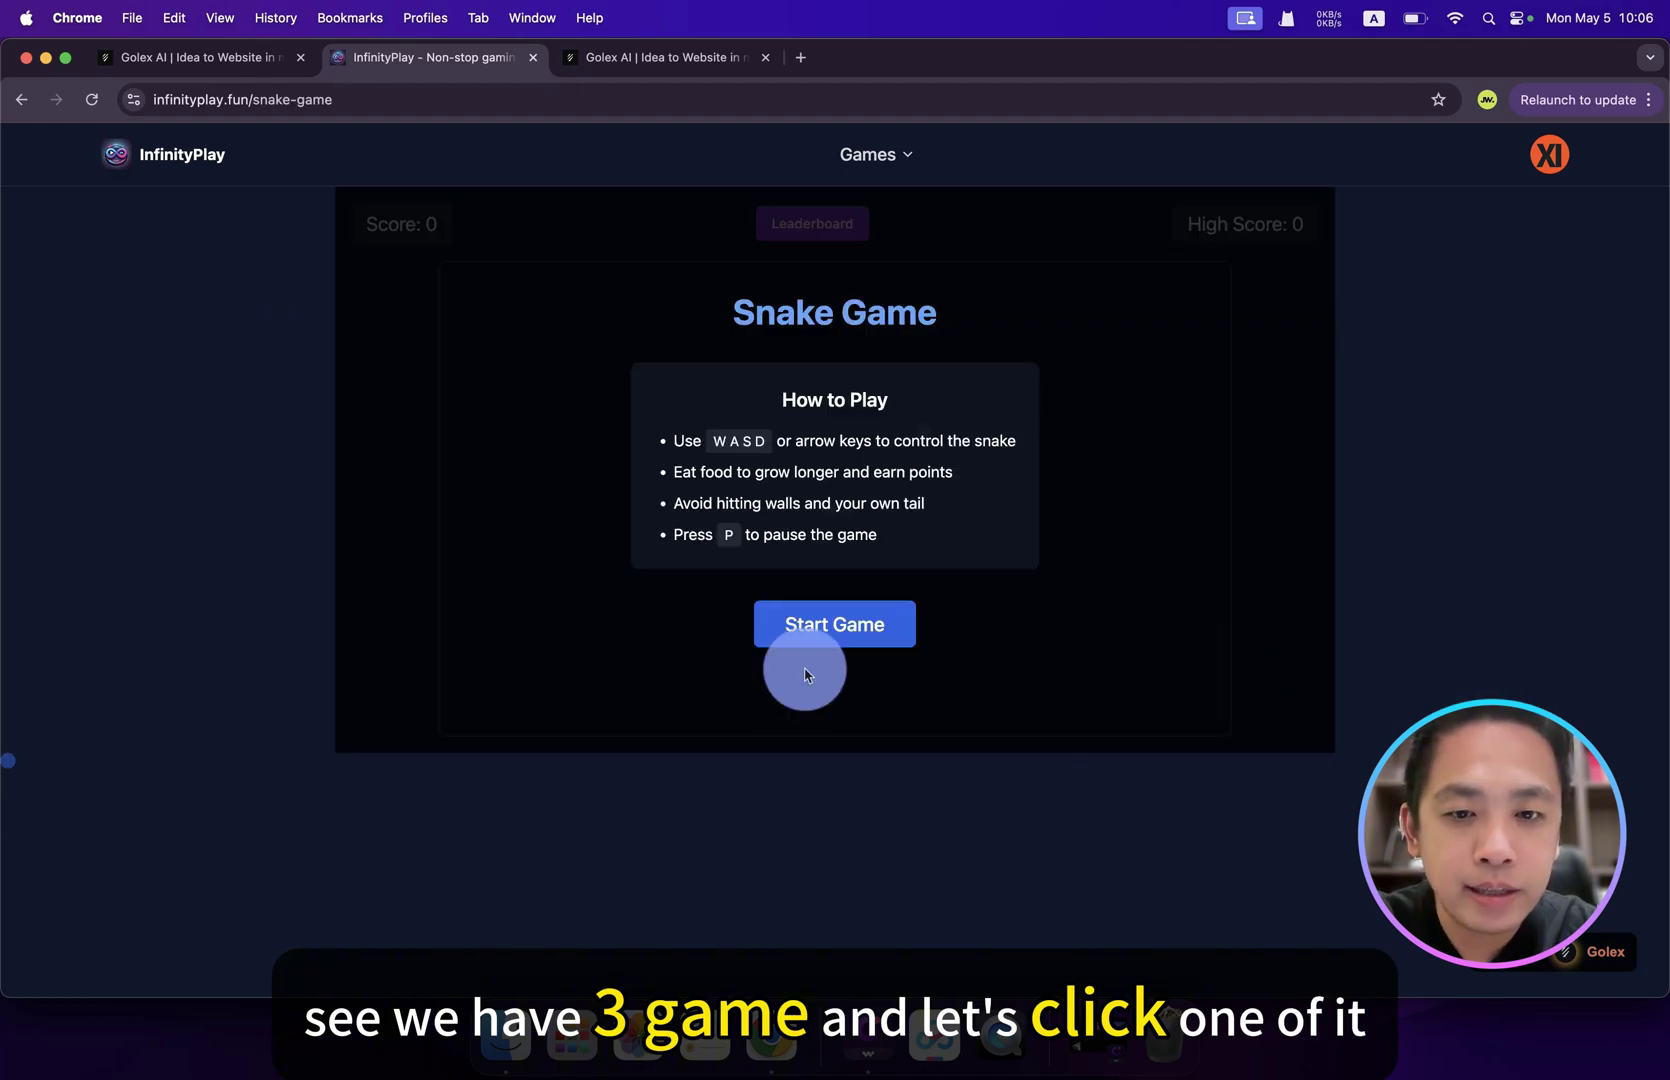
left_click(803, 616)
Steer the snake up and right, then view the Snake Game leaderboard.
key("Up")
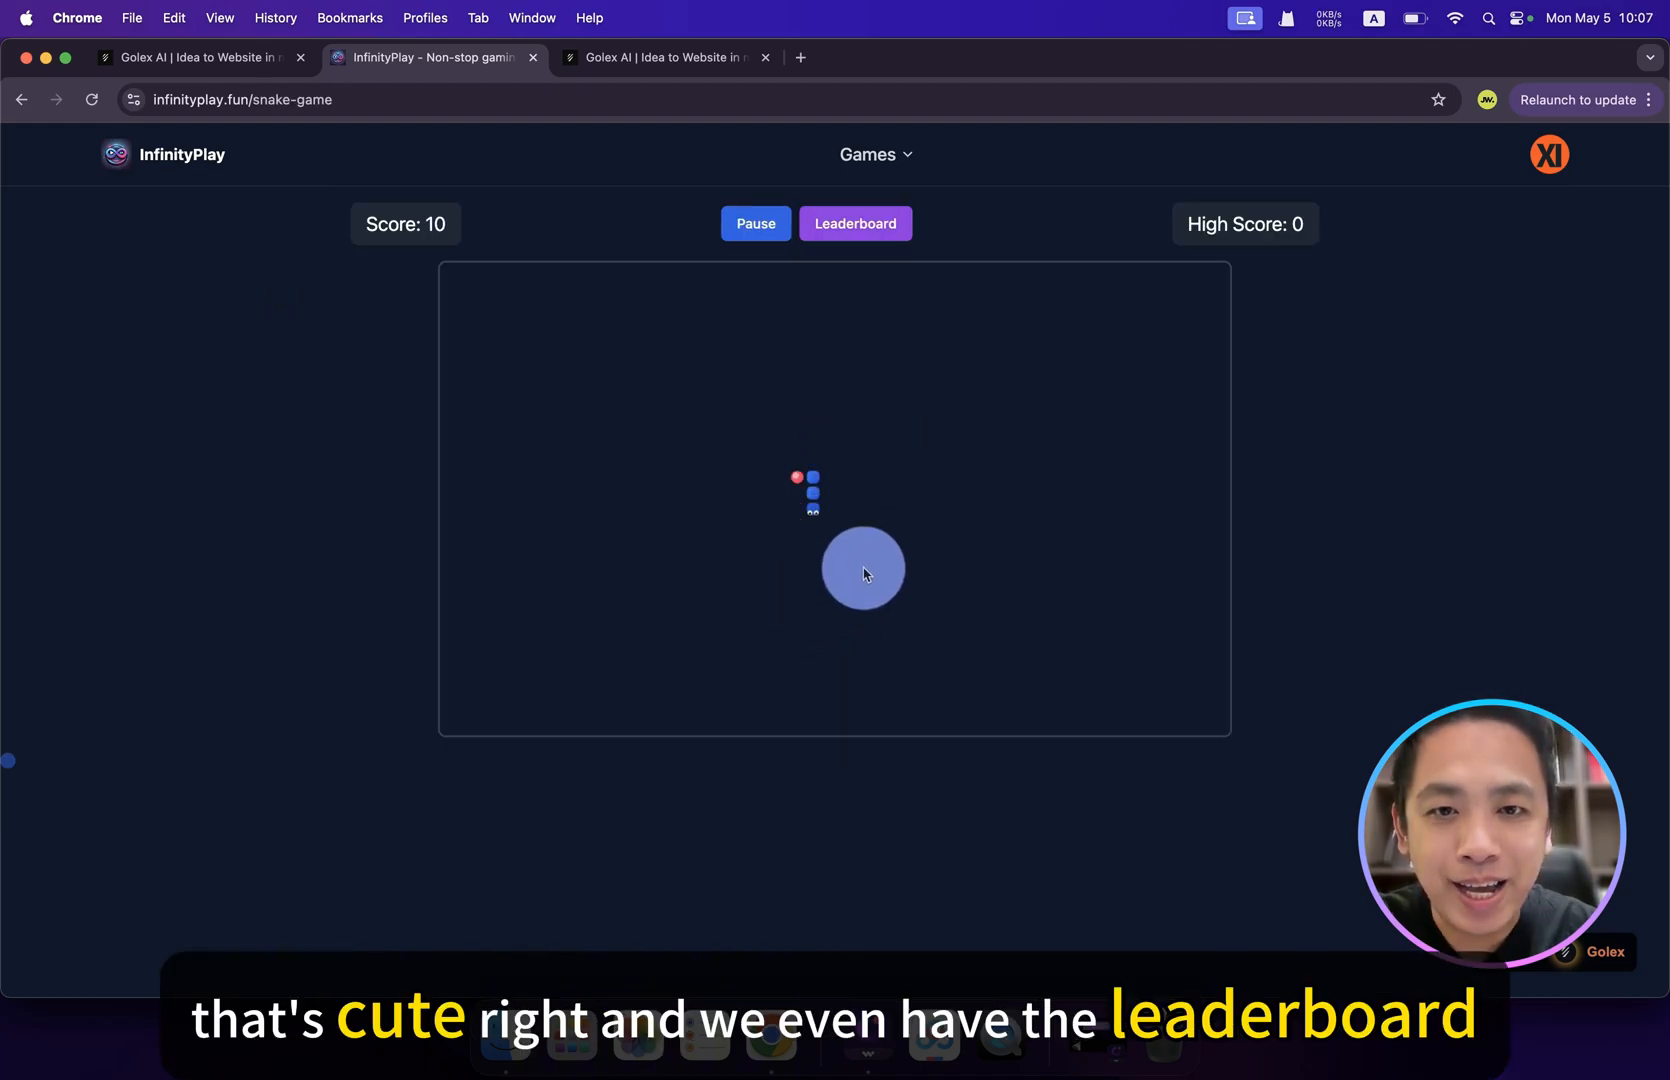
key("Right")
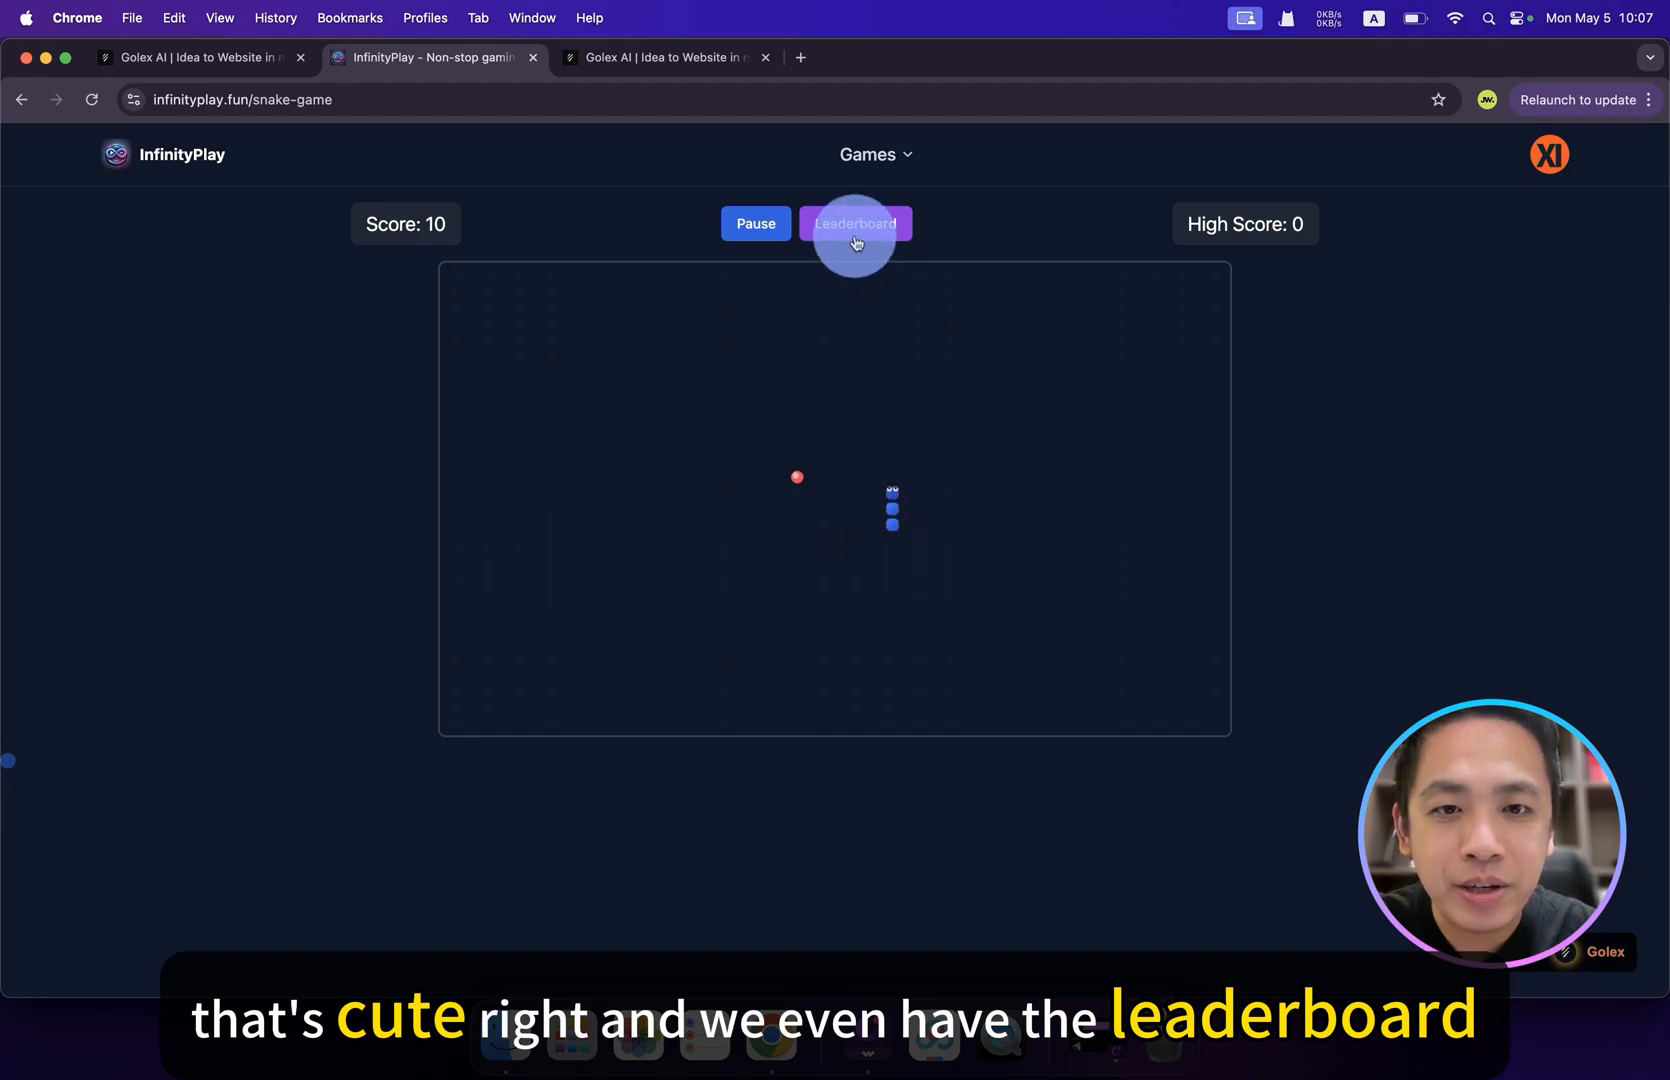
left_click(855, 237)
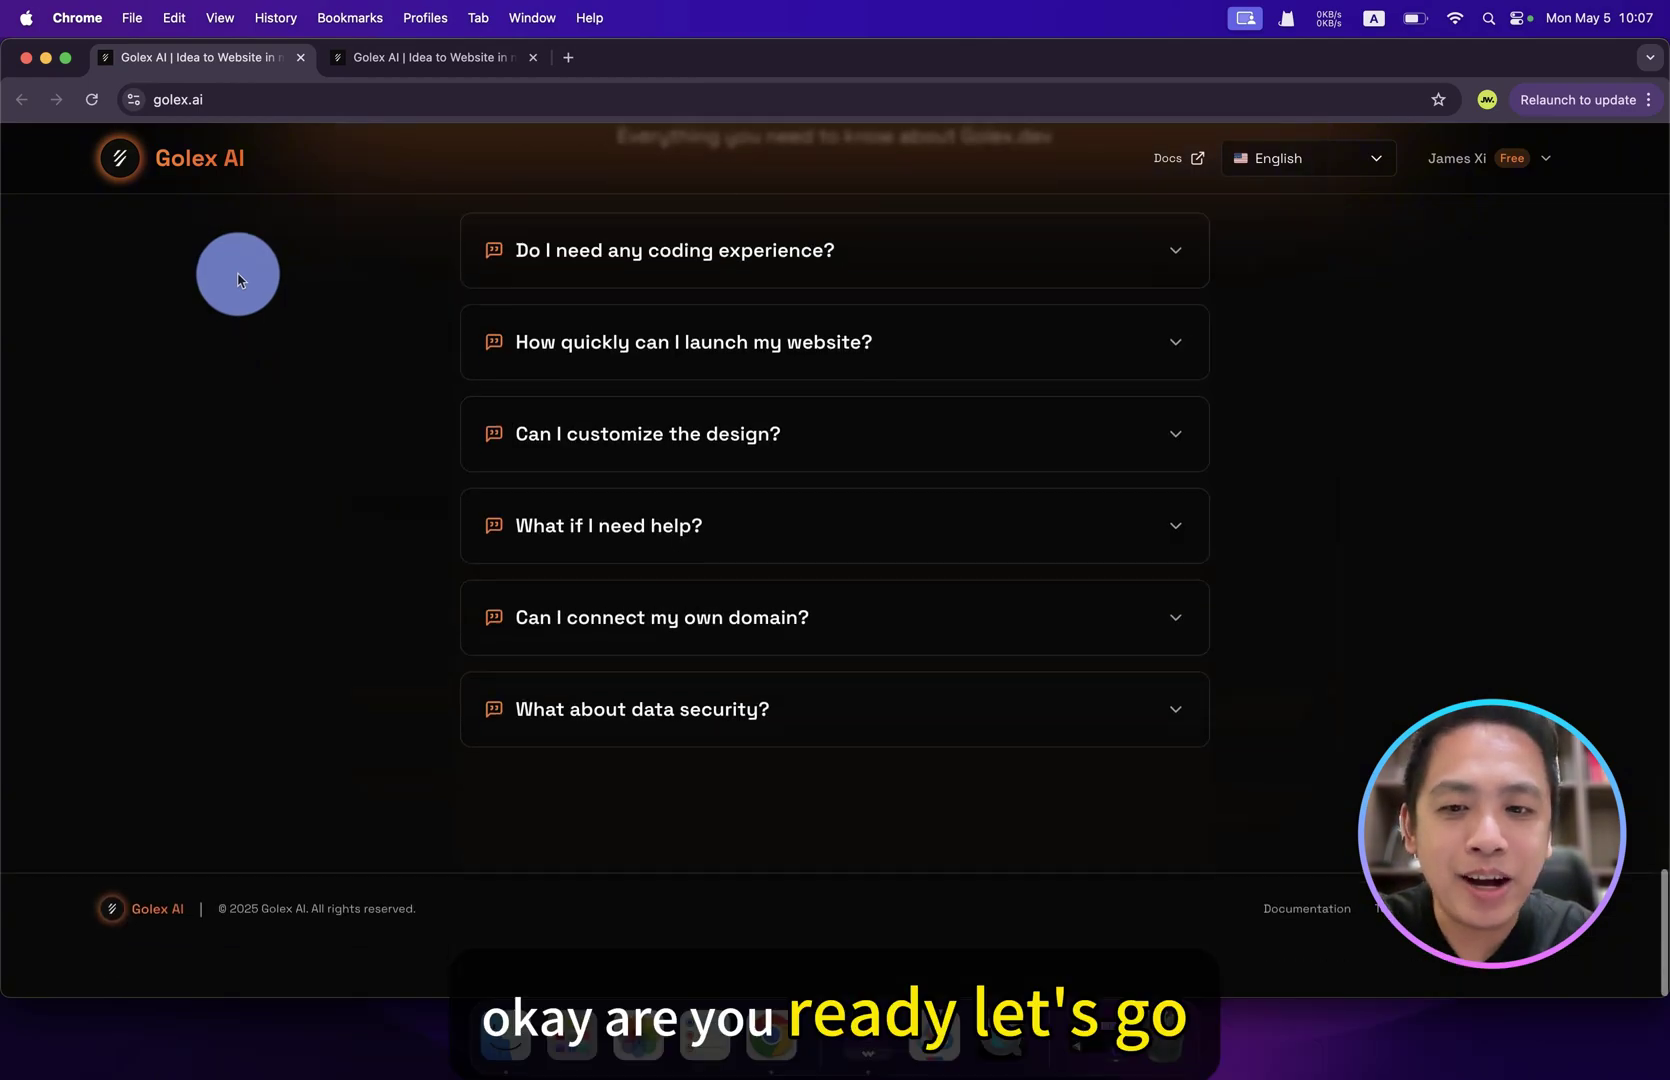
scroll(242, 274, "up", 5)
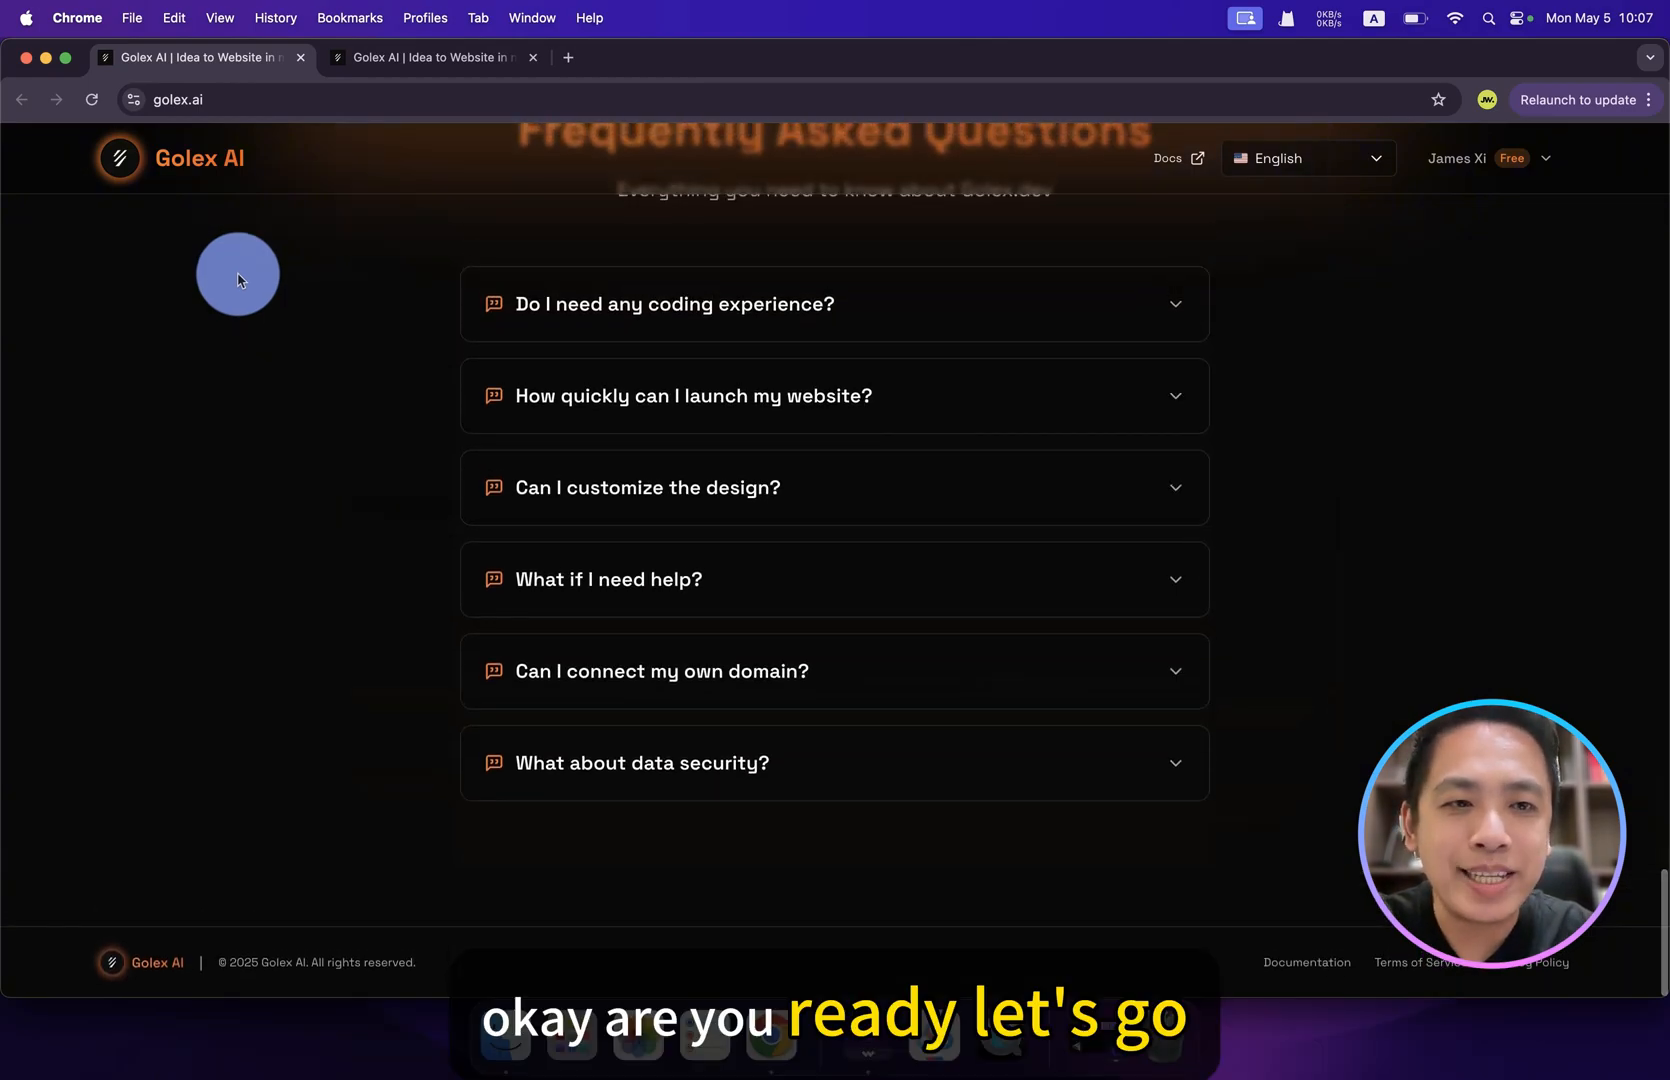
scroll(242, 274, "up", 10)
scroll(523, 195, "up", 10)
scroll(913, 300, "up", 10)
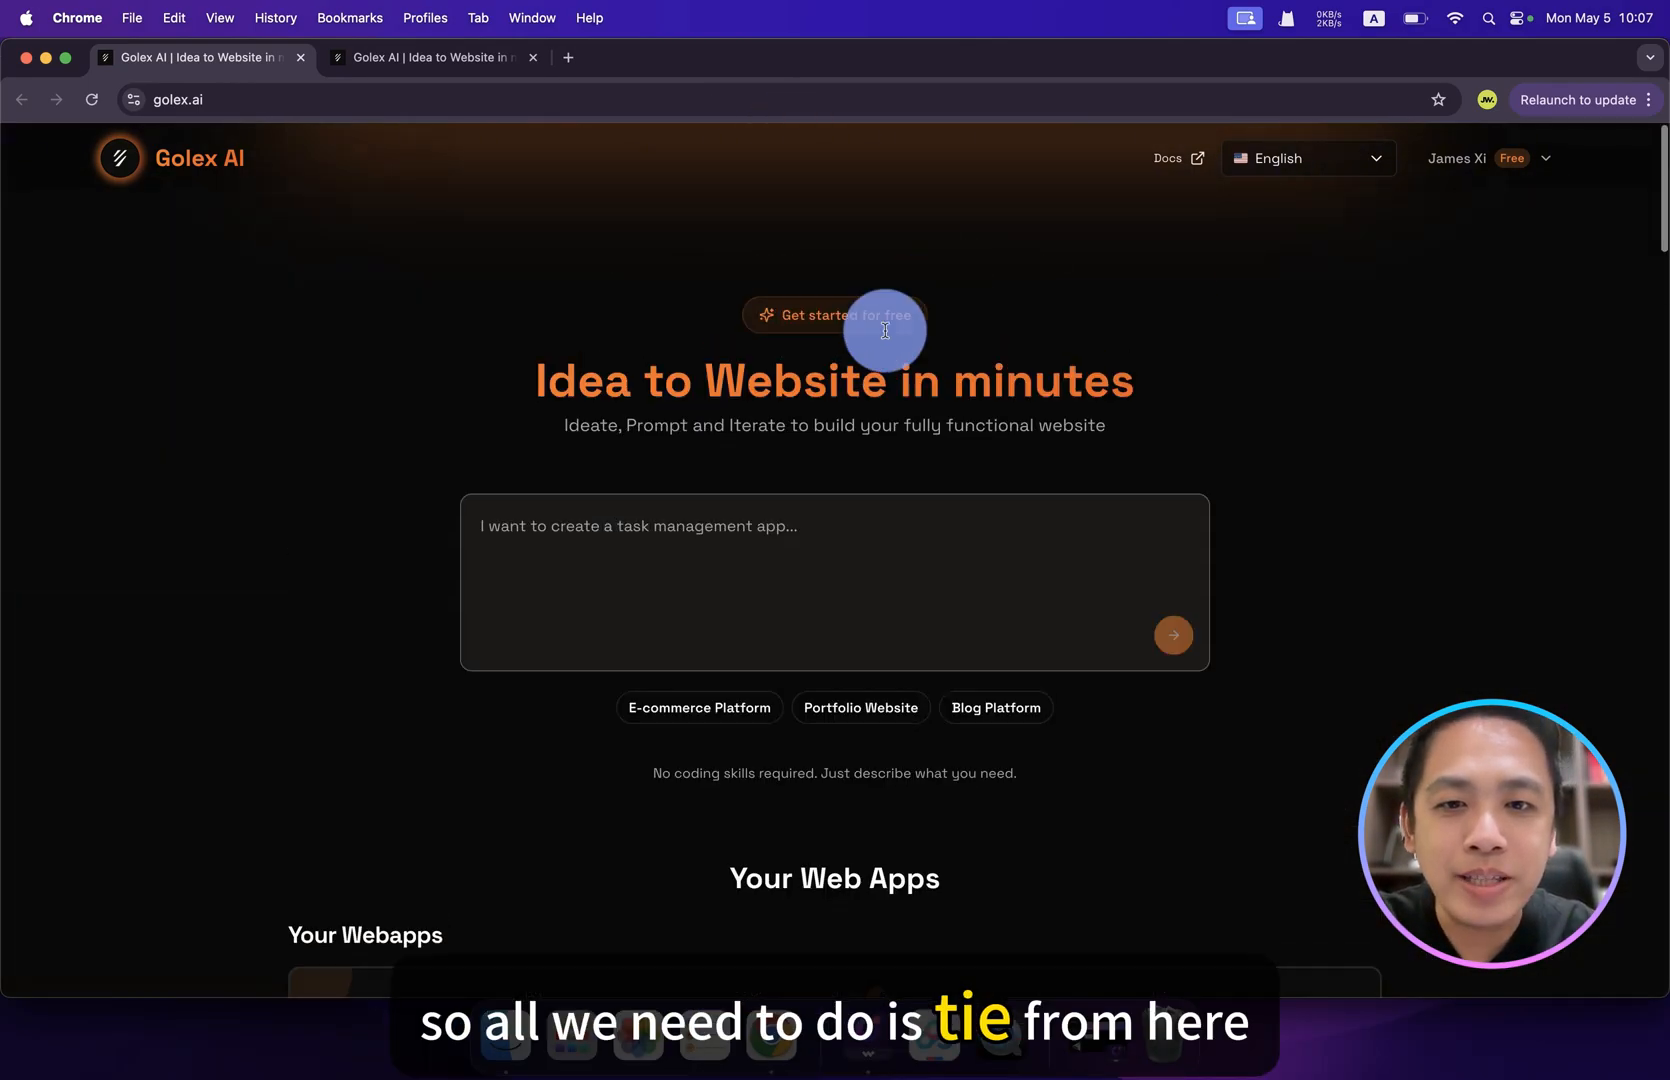
left_click(688, 459)
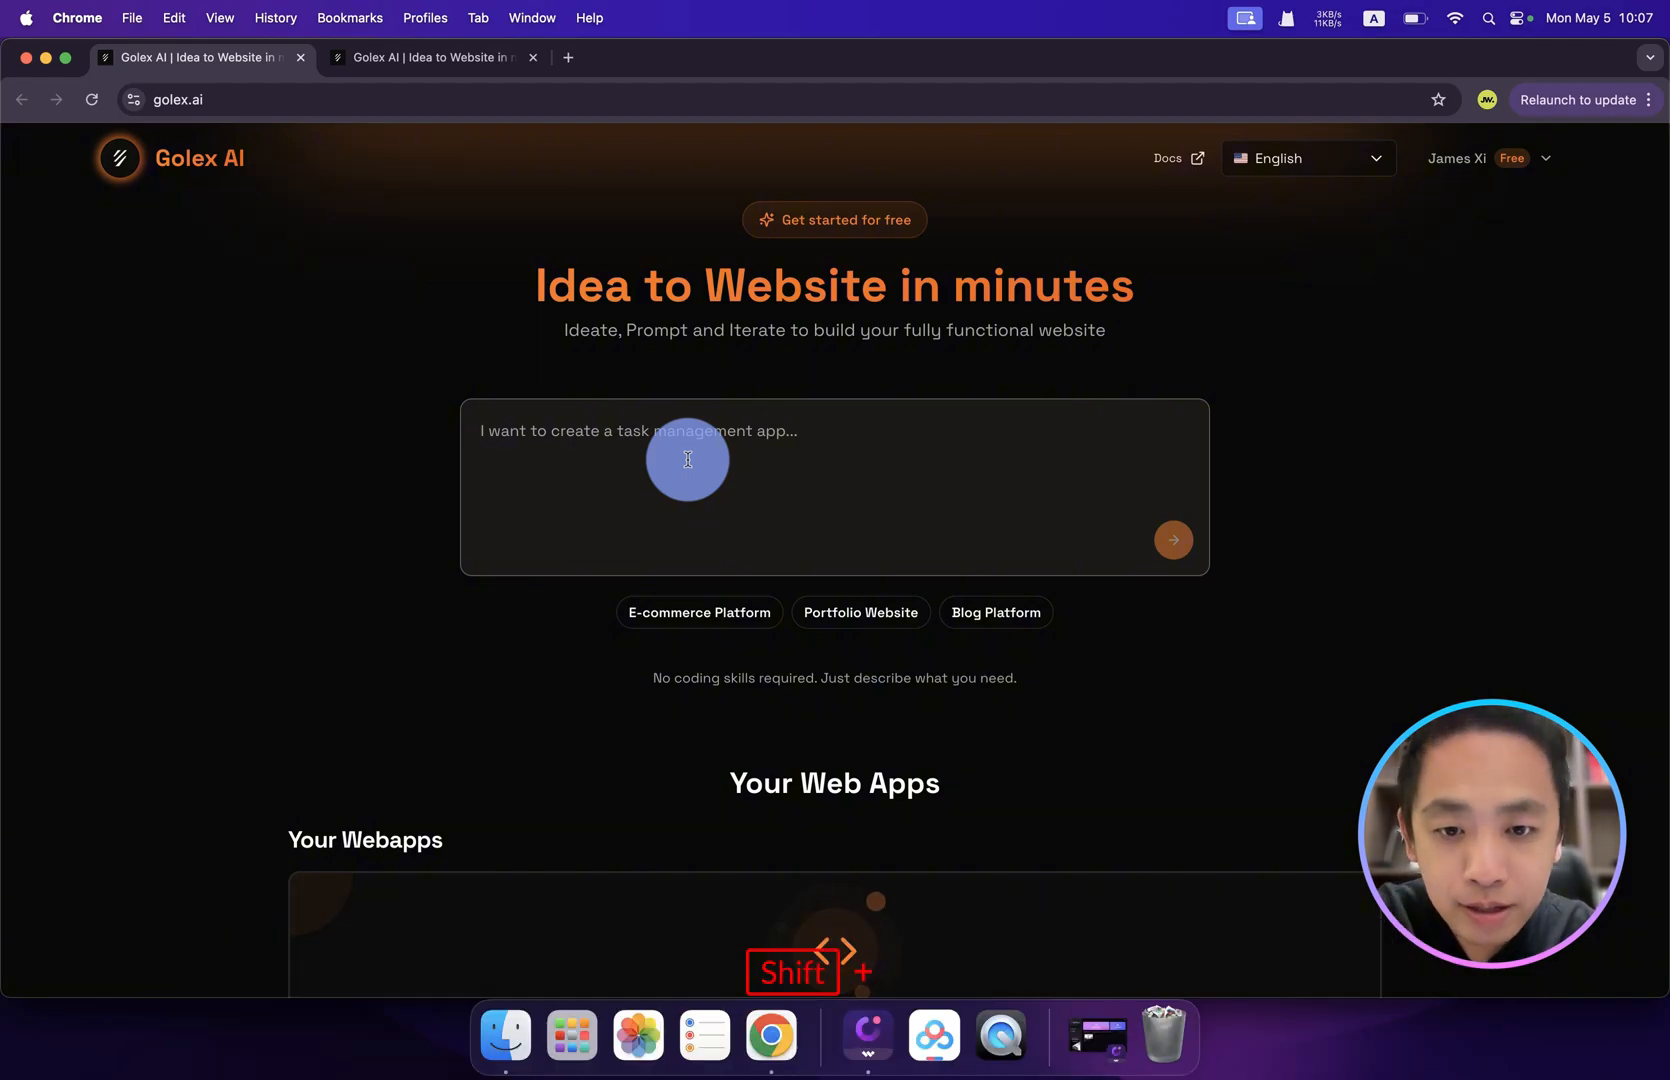
type("A")
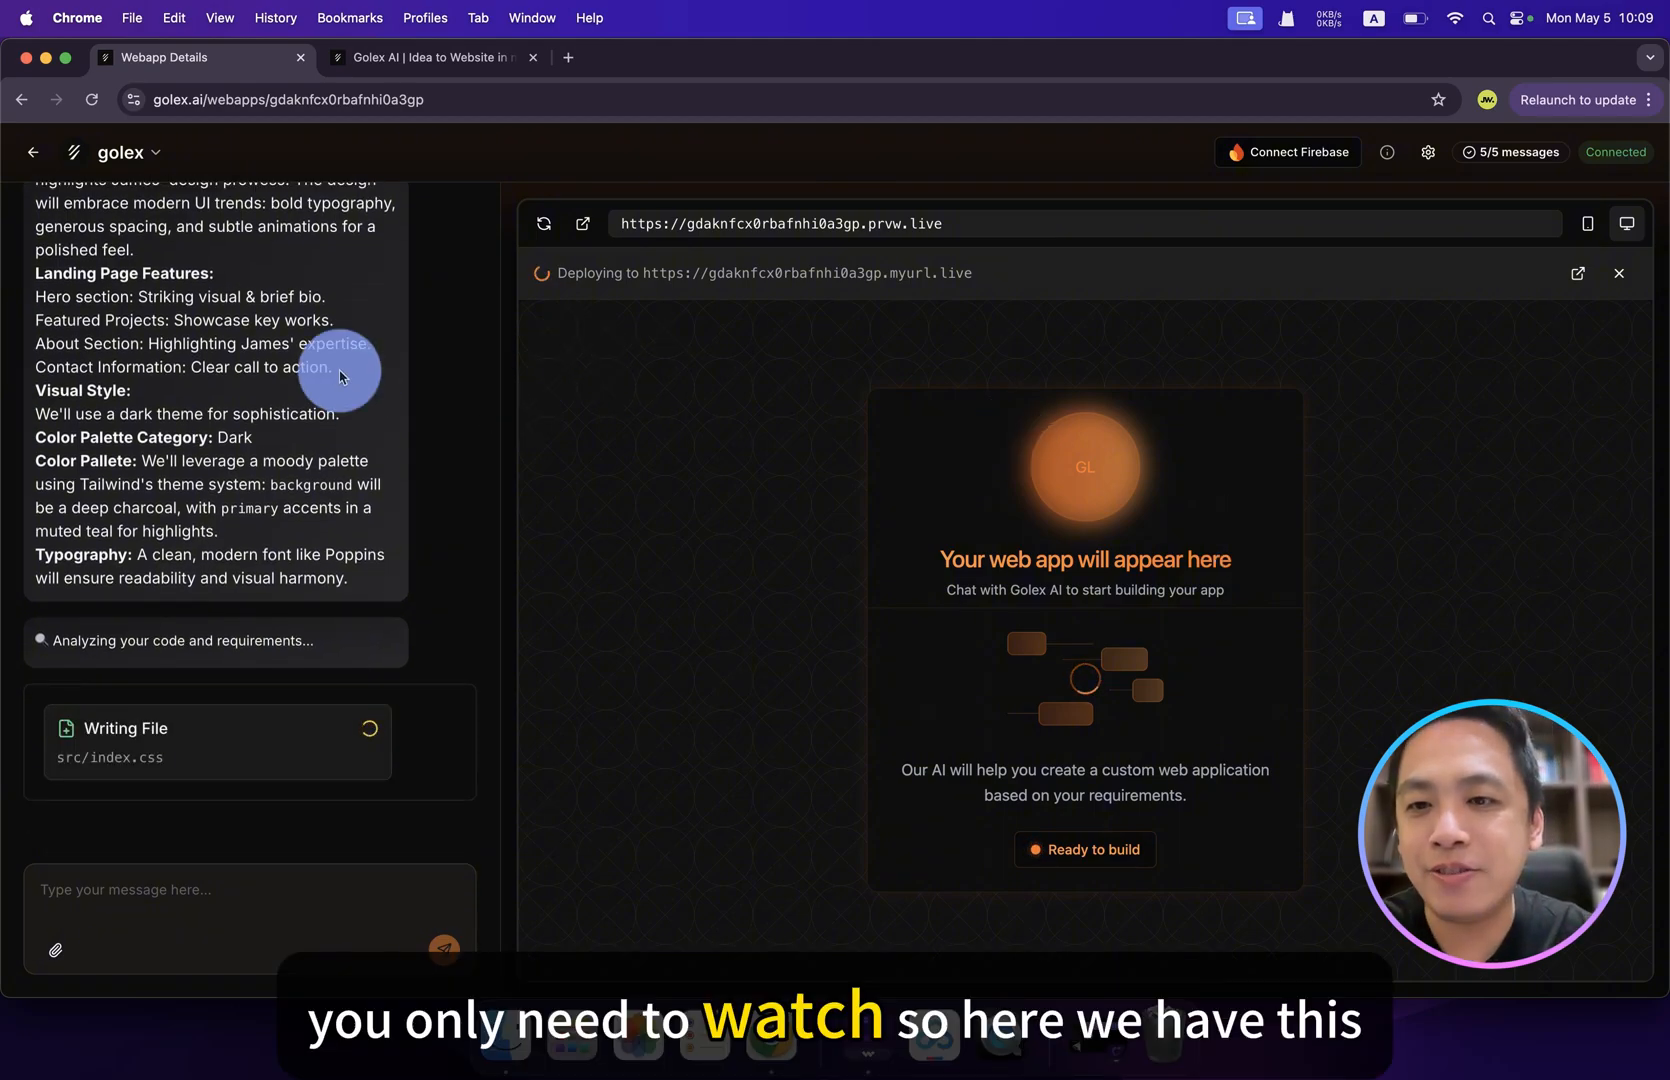
scroll(333, 376, "up", 5)
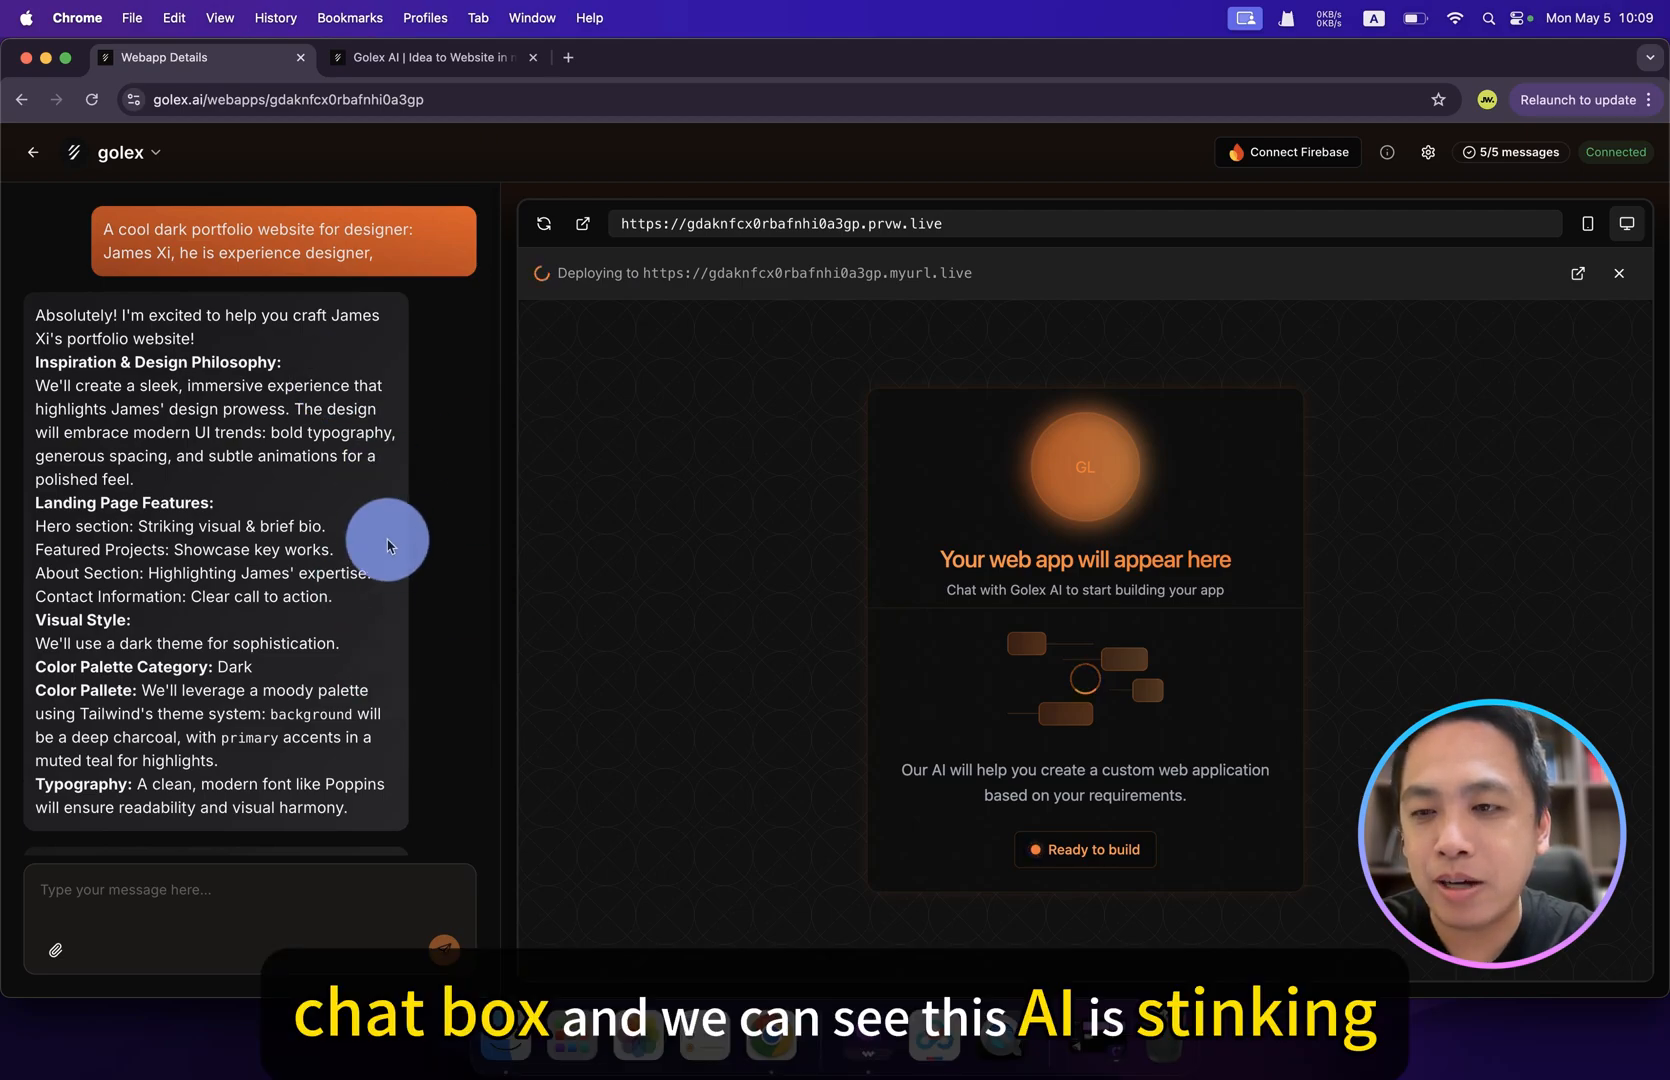
scroll(255, 514, "down", 5)
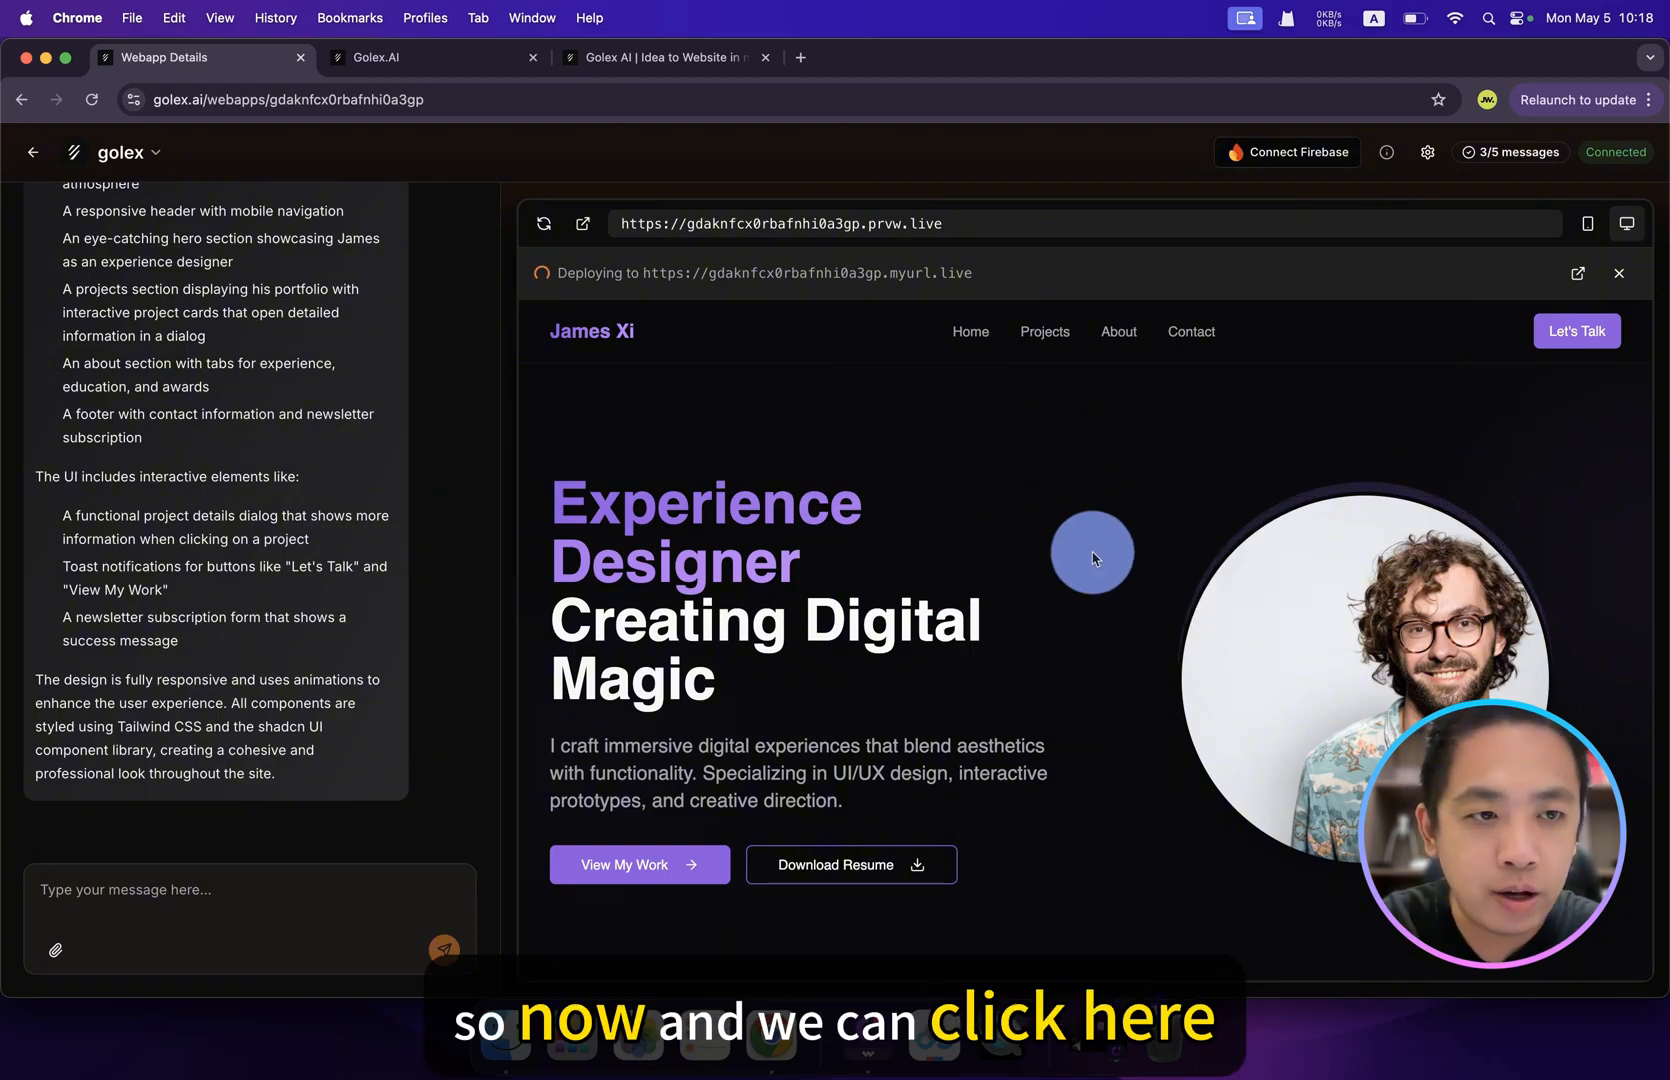
left_click(1591, 232)
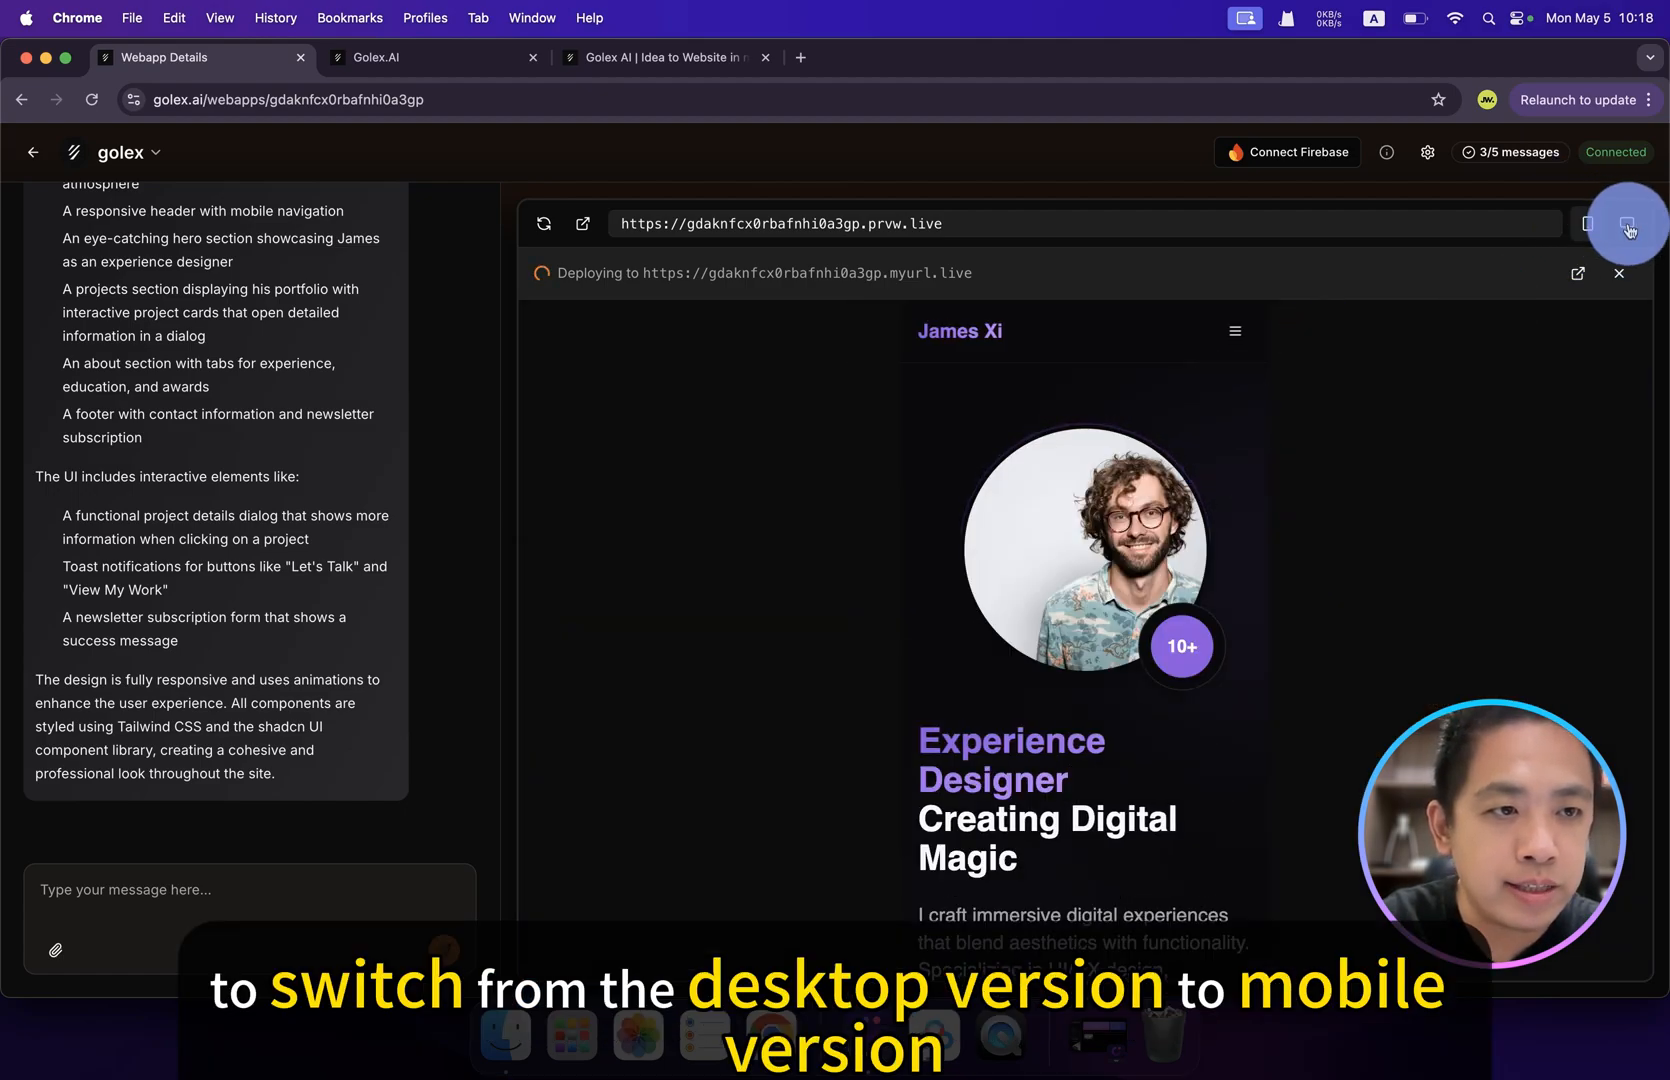
left_click(1628, 229)
left_click(1588, 228)
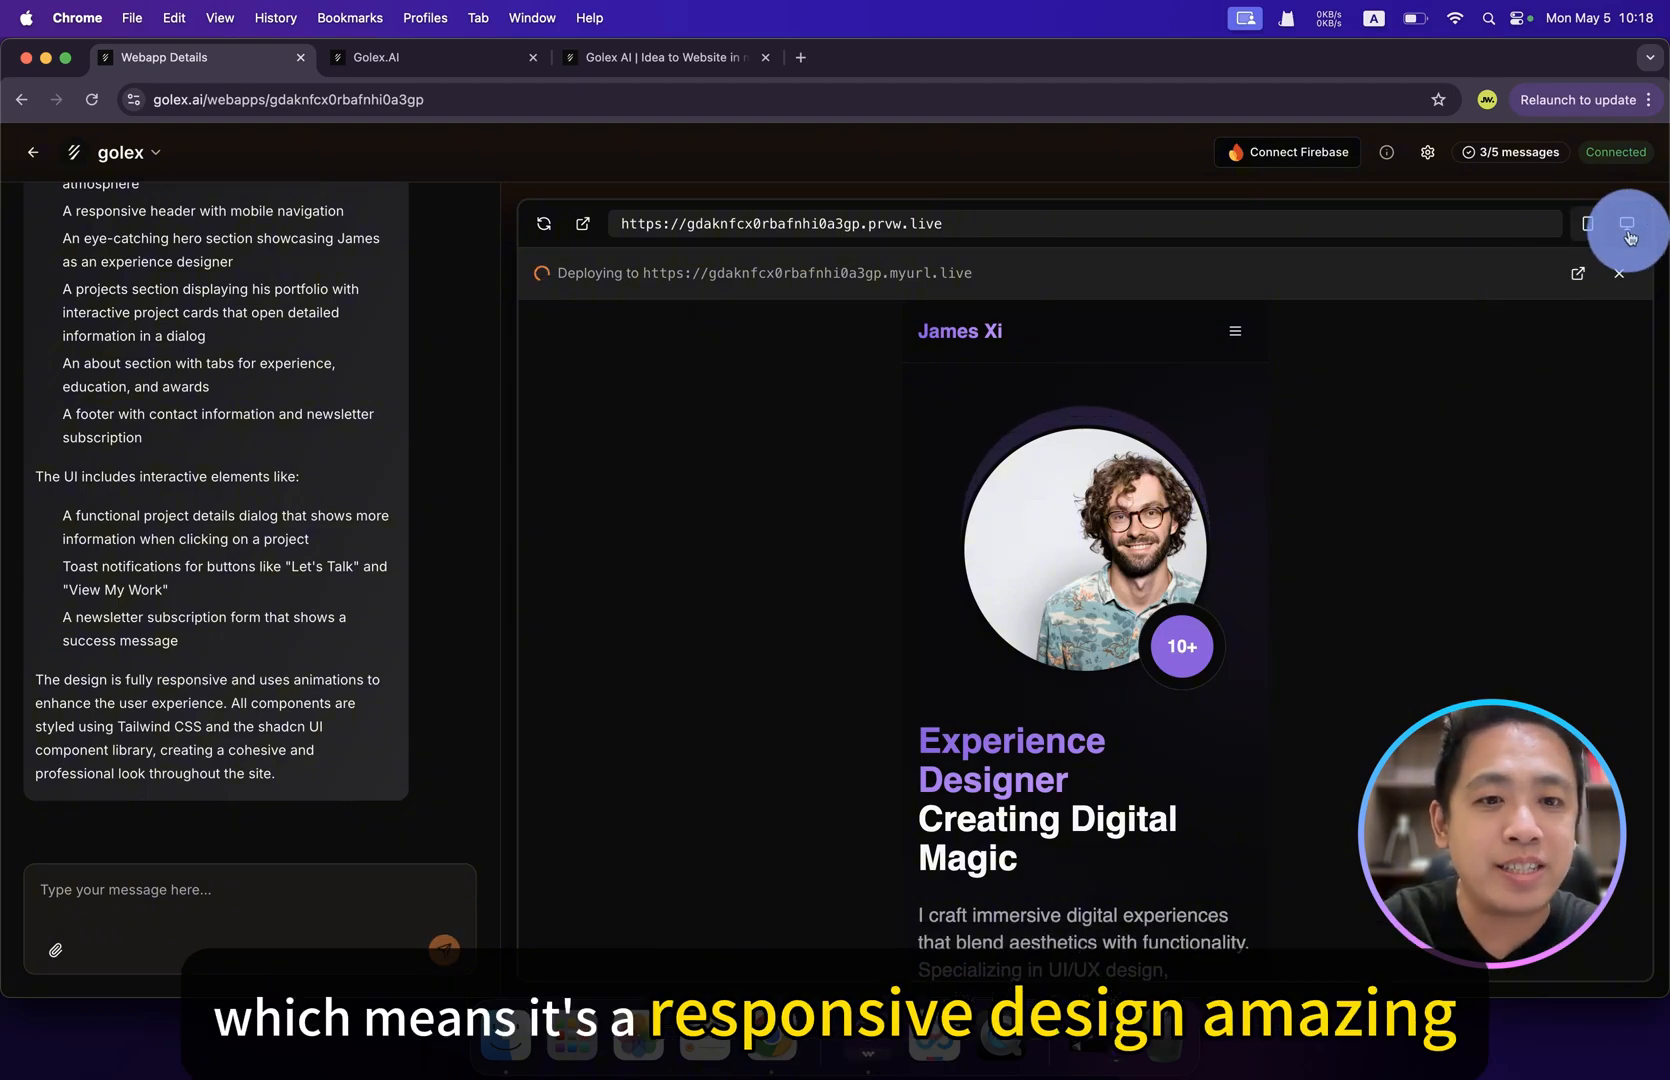
left_click(1627, 224)
key("super+a")
scroll(1052, 561, "down", 2)
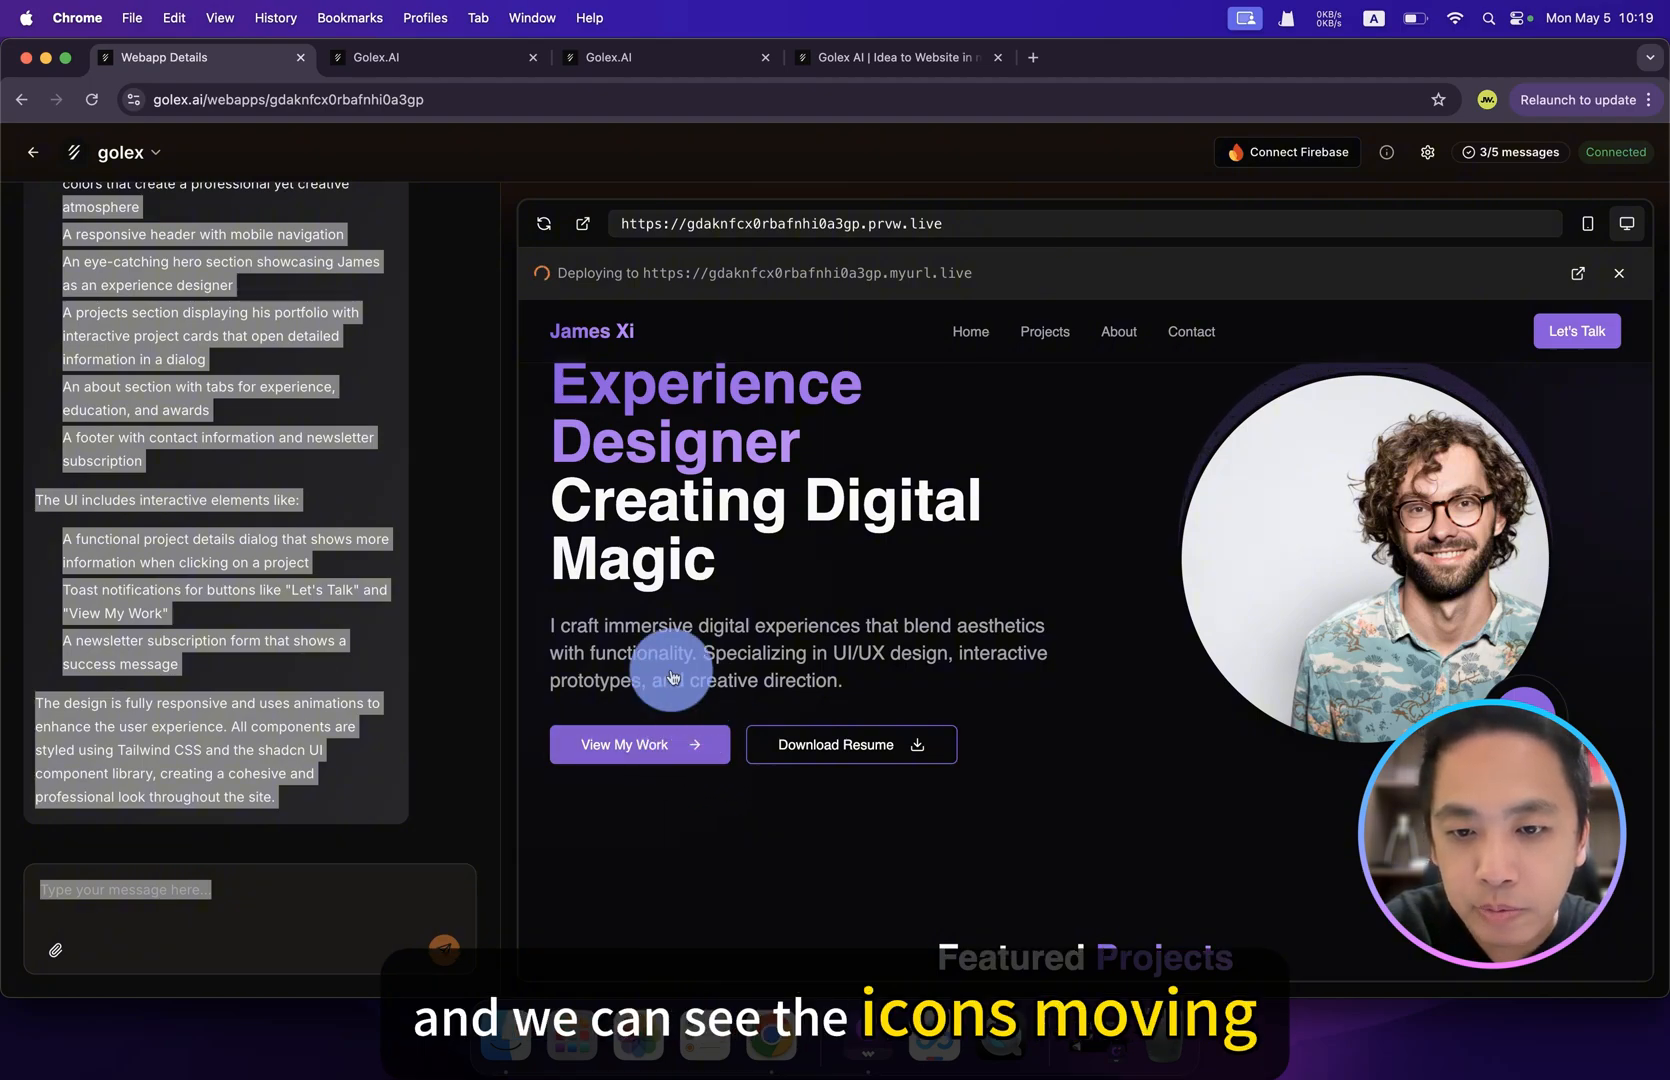
scroll(635, 537, "up", 1)
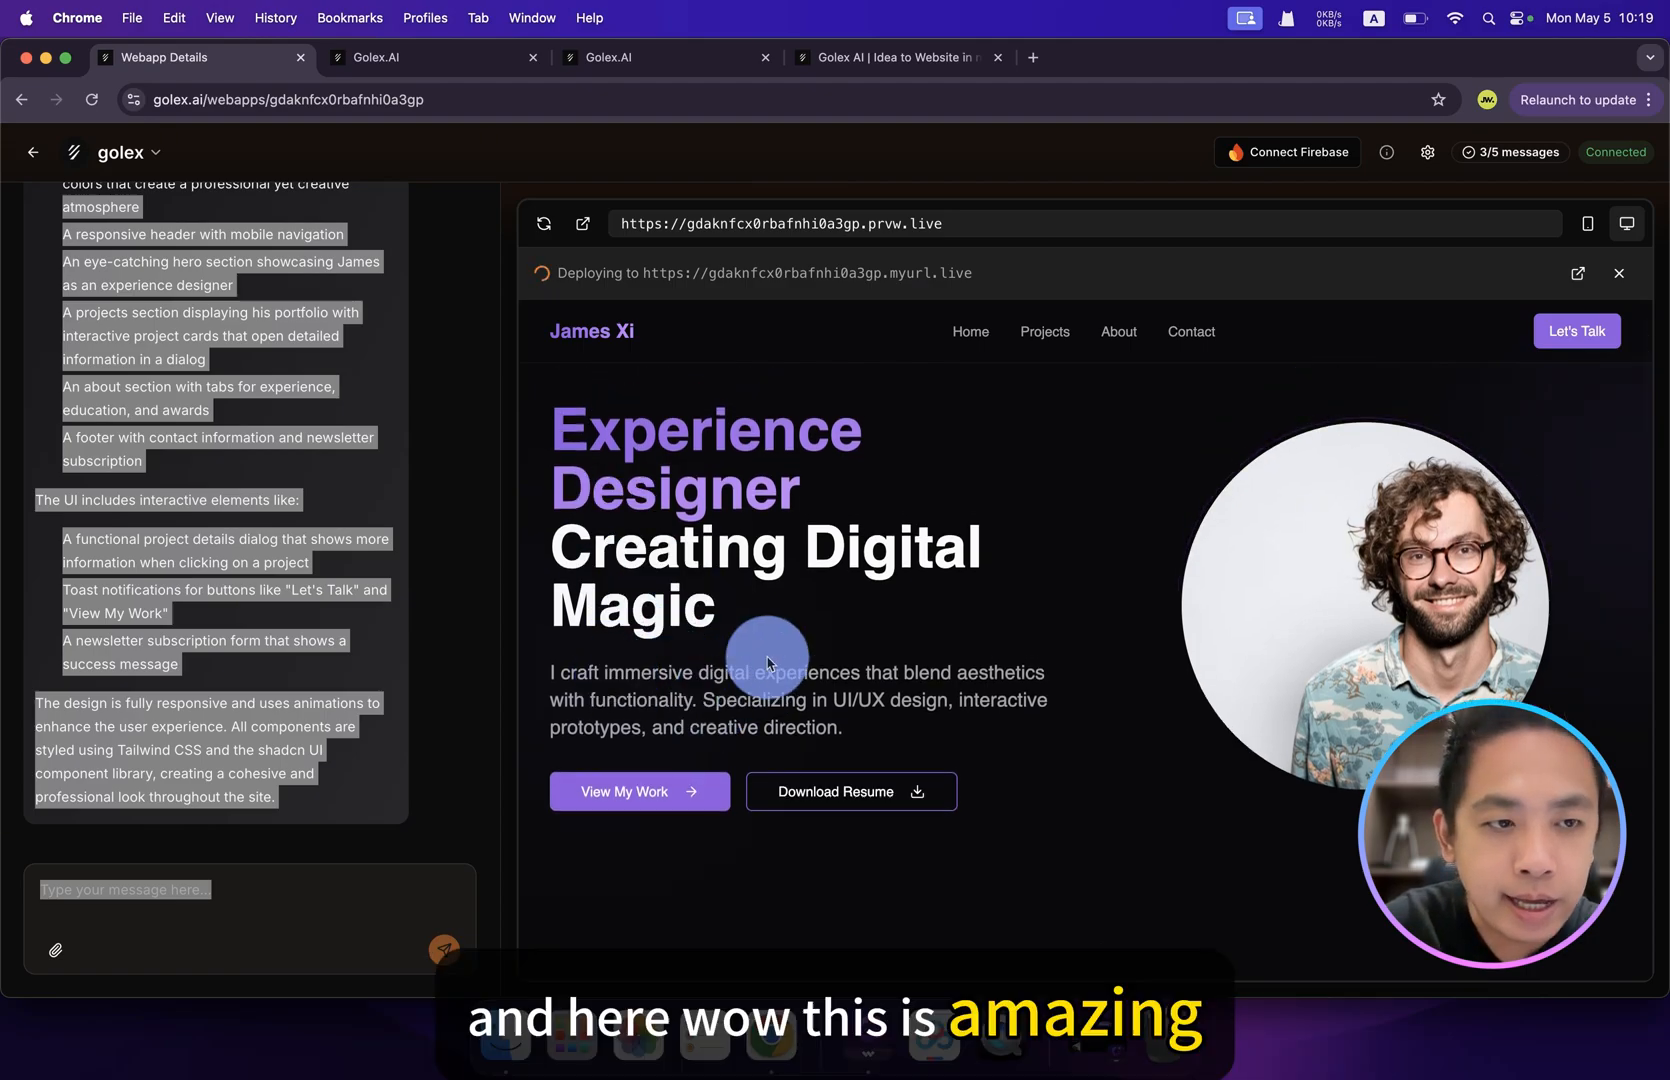
scroll(768, 660, "down", 8)
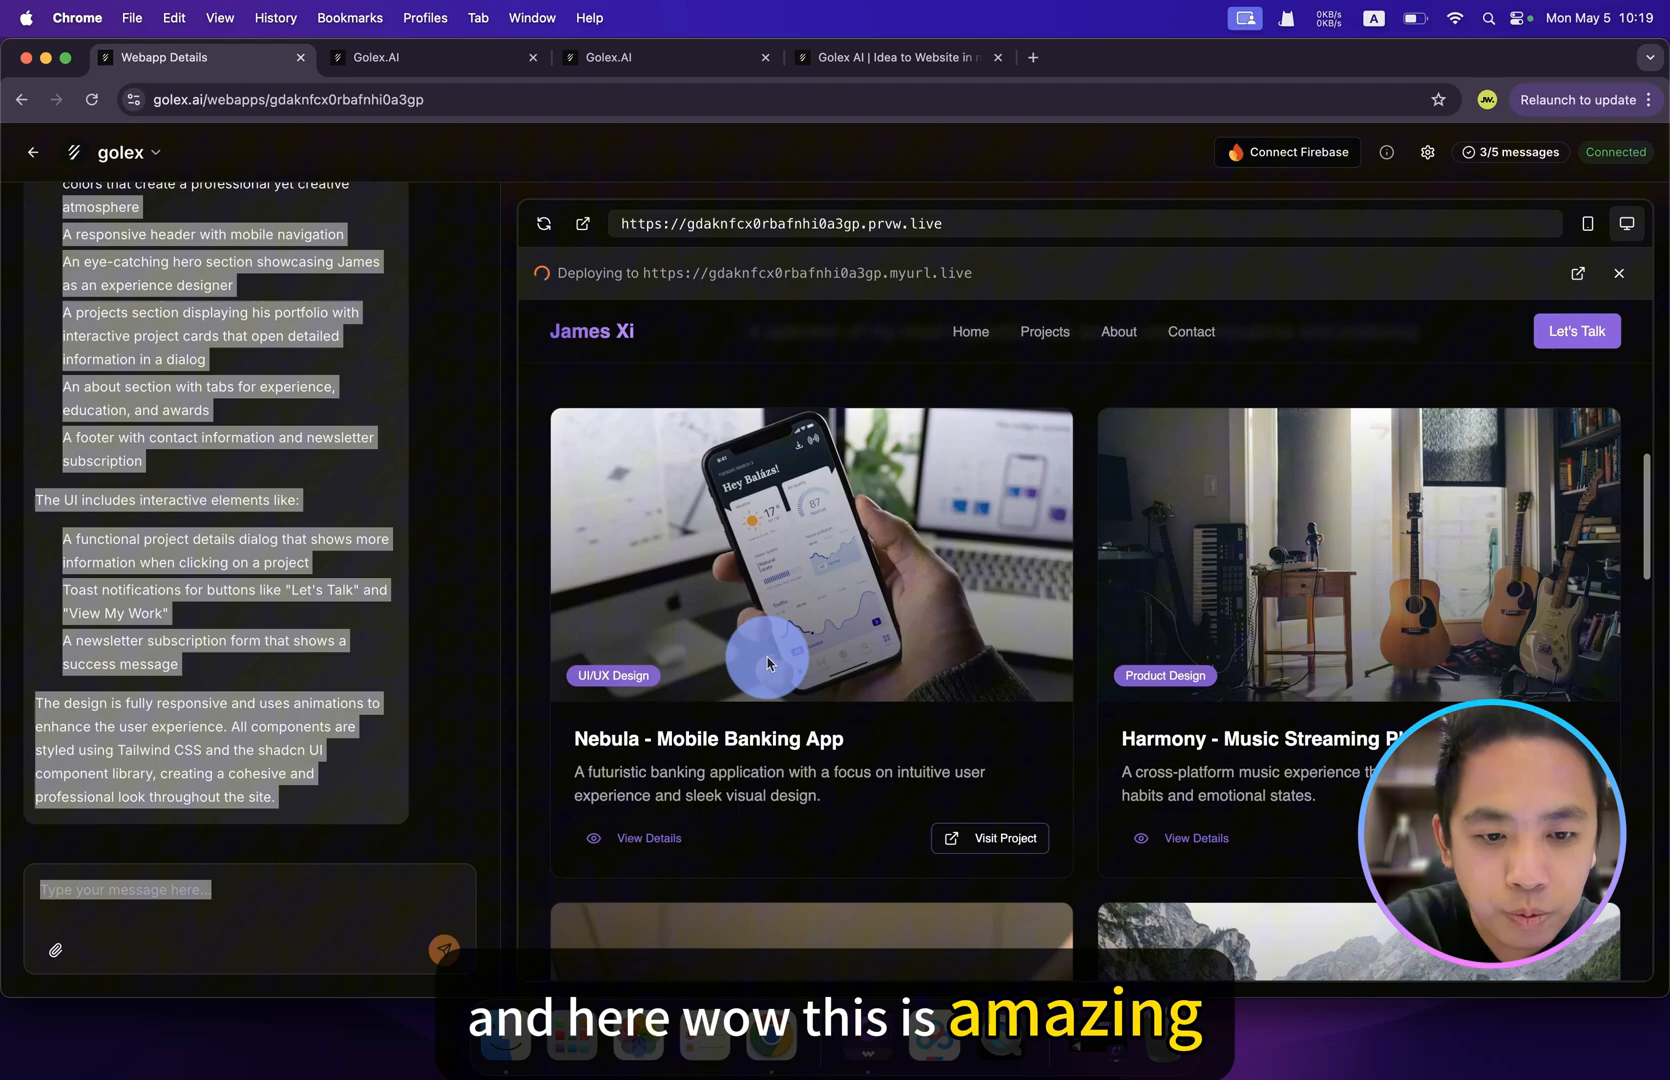
scroll(768, 658, "down", 8)
scroll(768, 659, "down", 8)
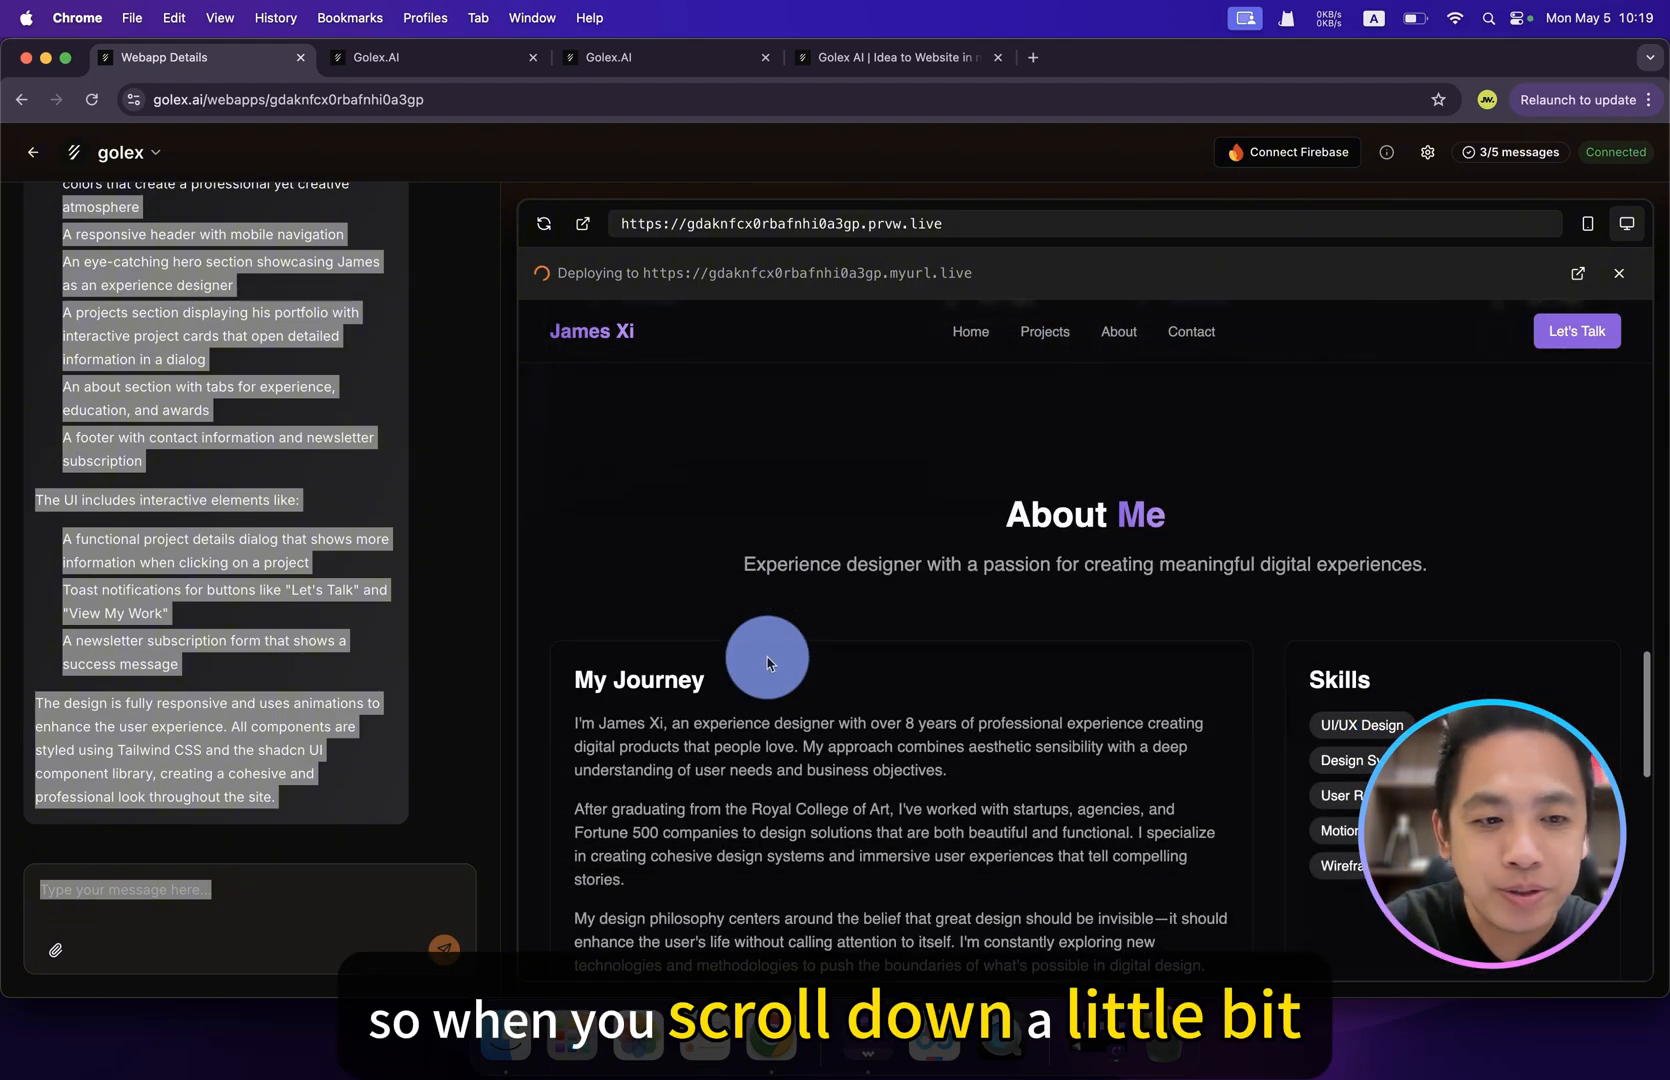
scroll(767, 659, "down", 4)
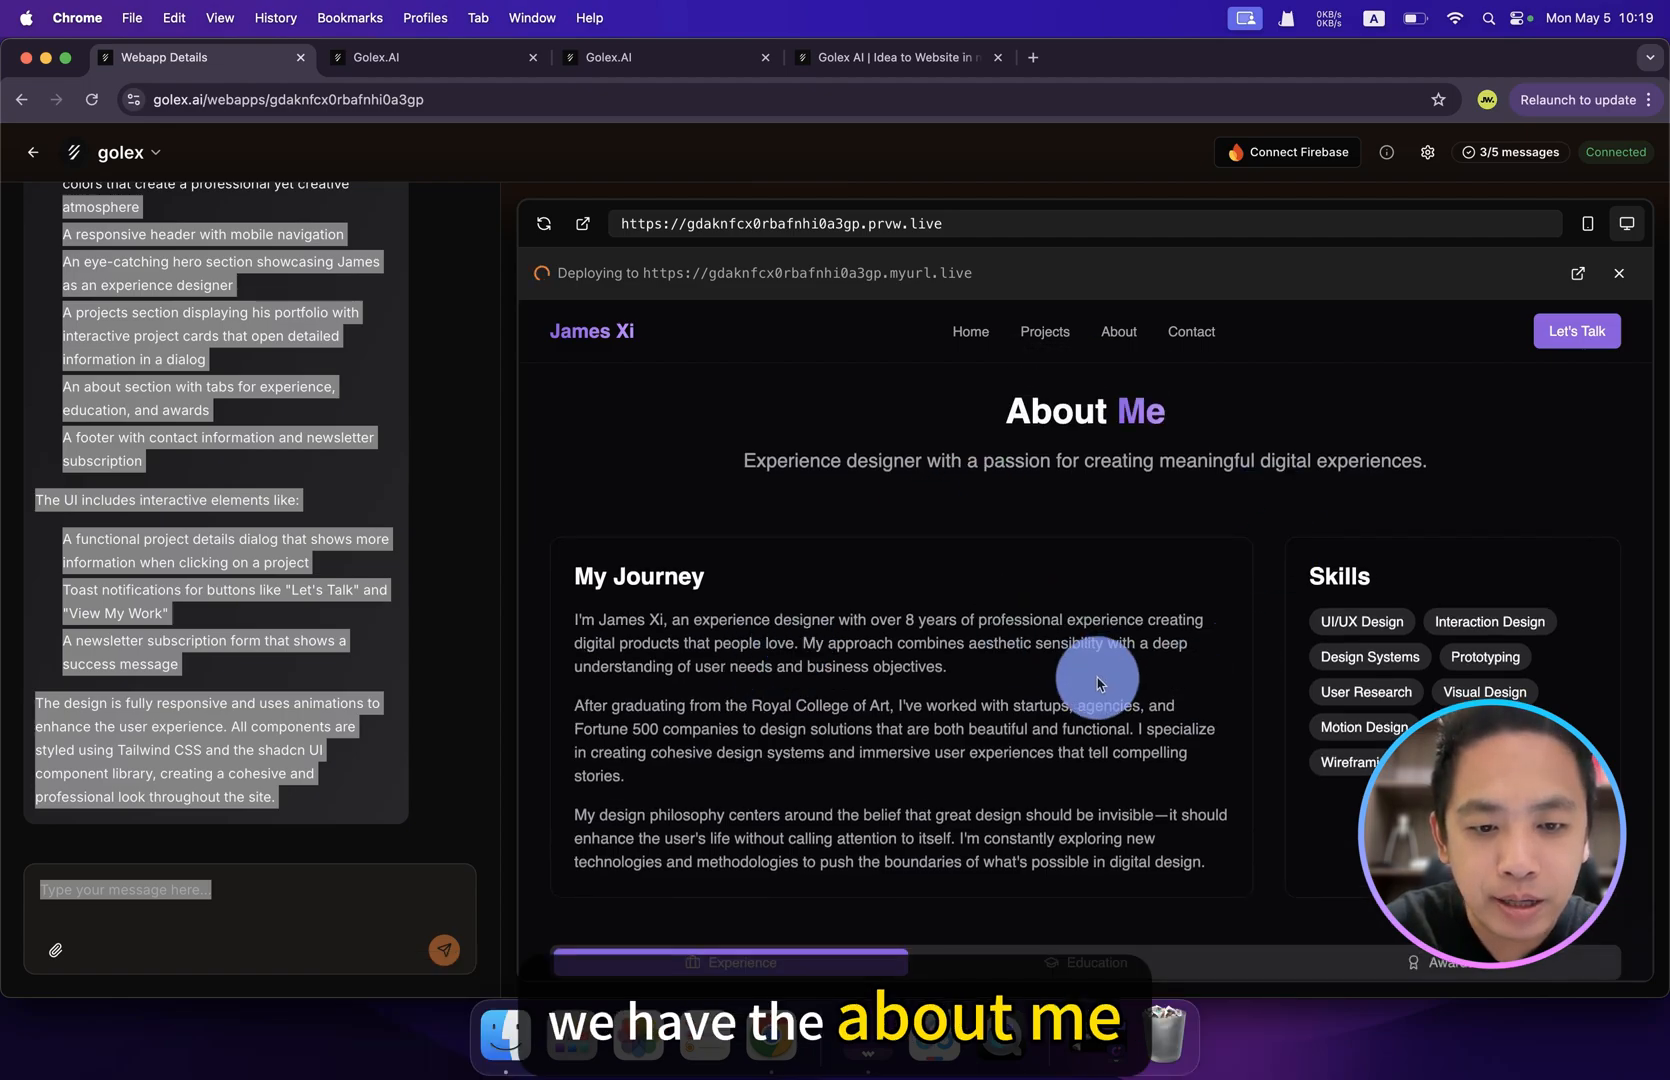
scroll(848, 757, "down", 5)
scroll(782, 653, "down", 3)
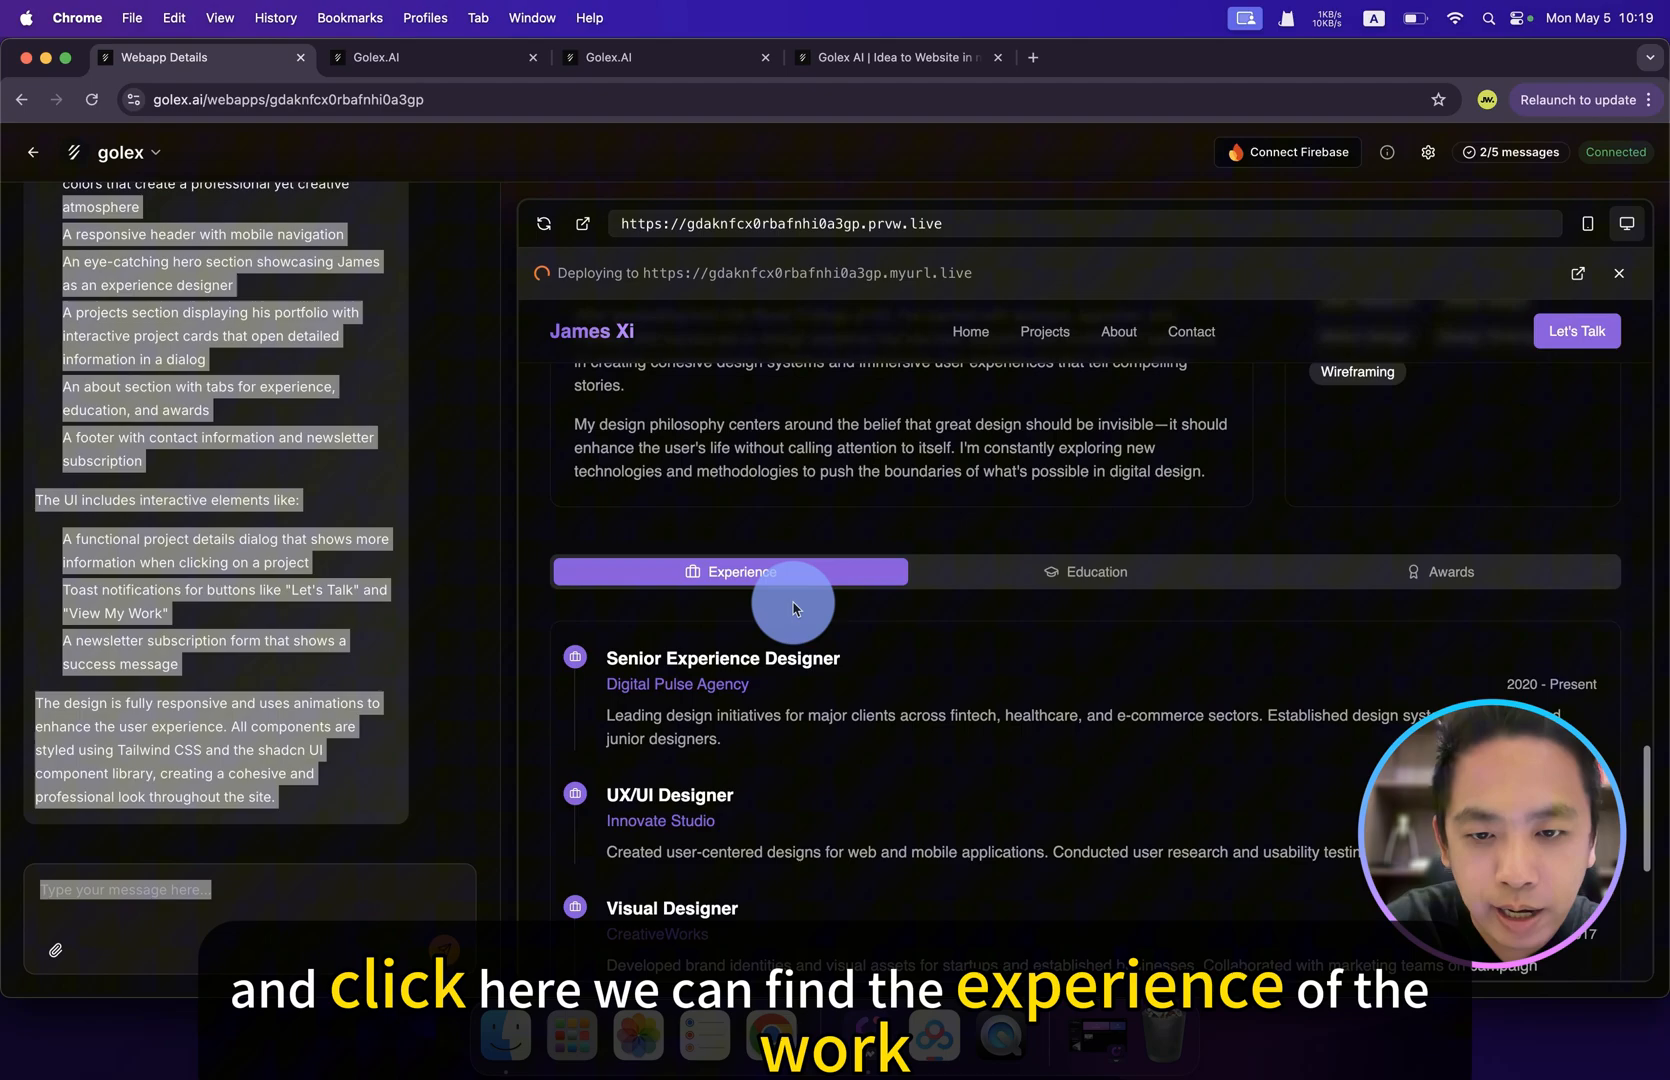
scroll(794, 607, "down", 1)
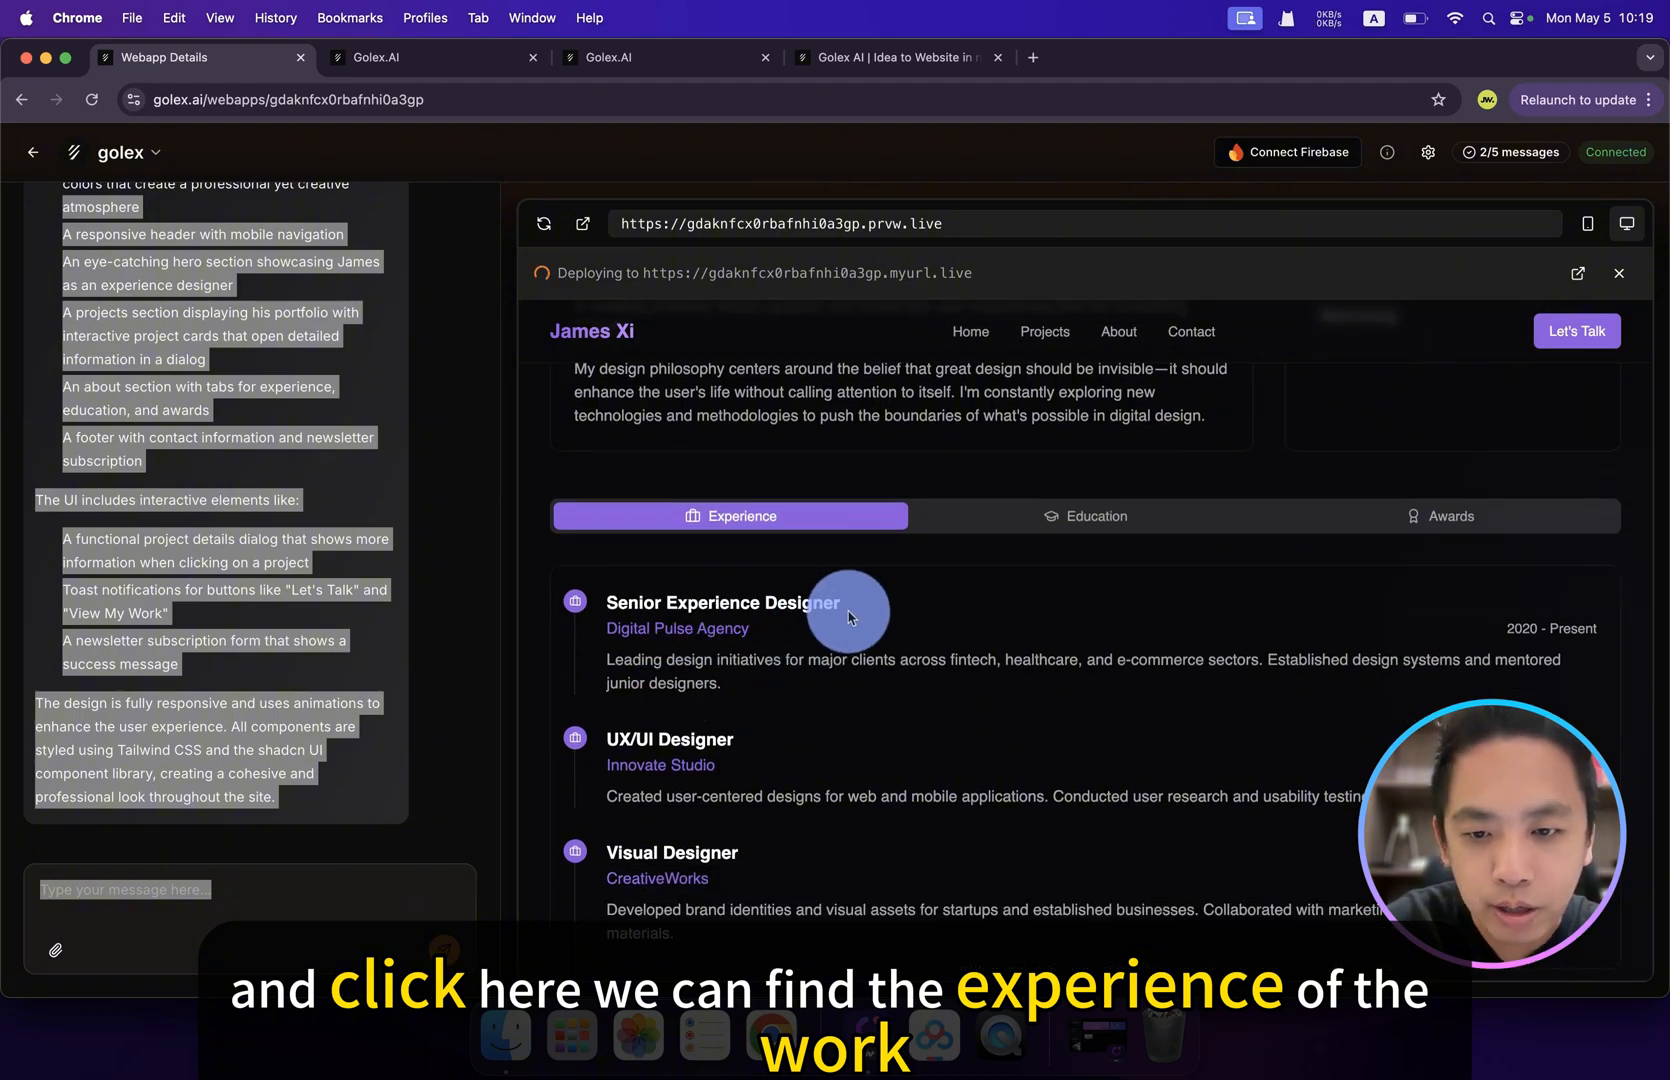
left_click(1070, 515)
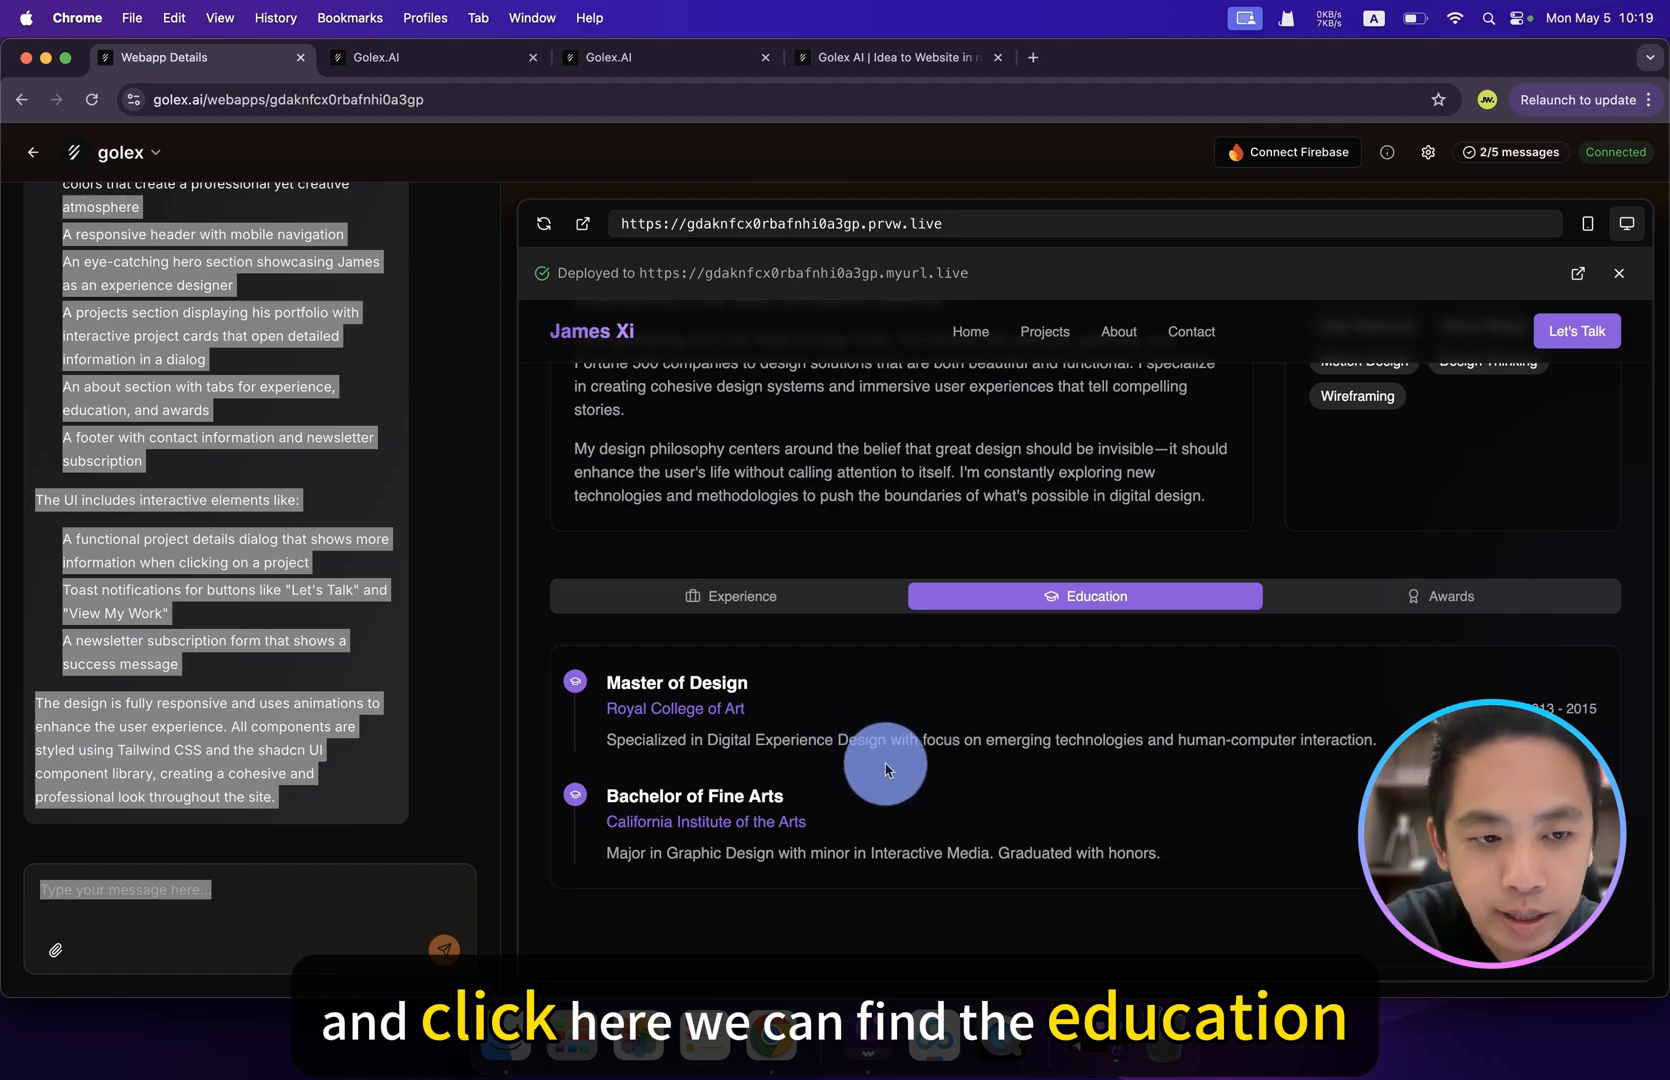
scroll(886, 767, "down", 1)
left_click(1422, 481)
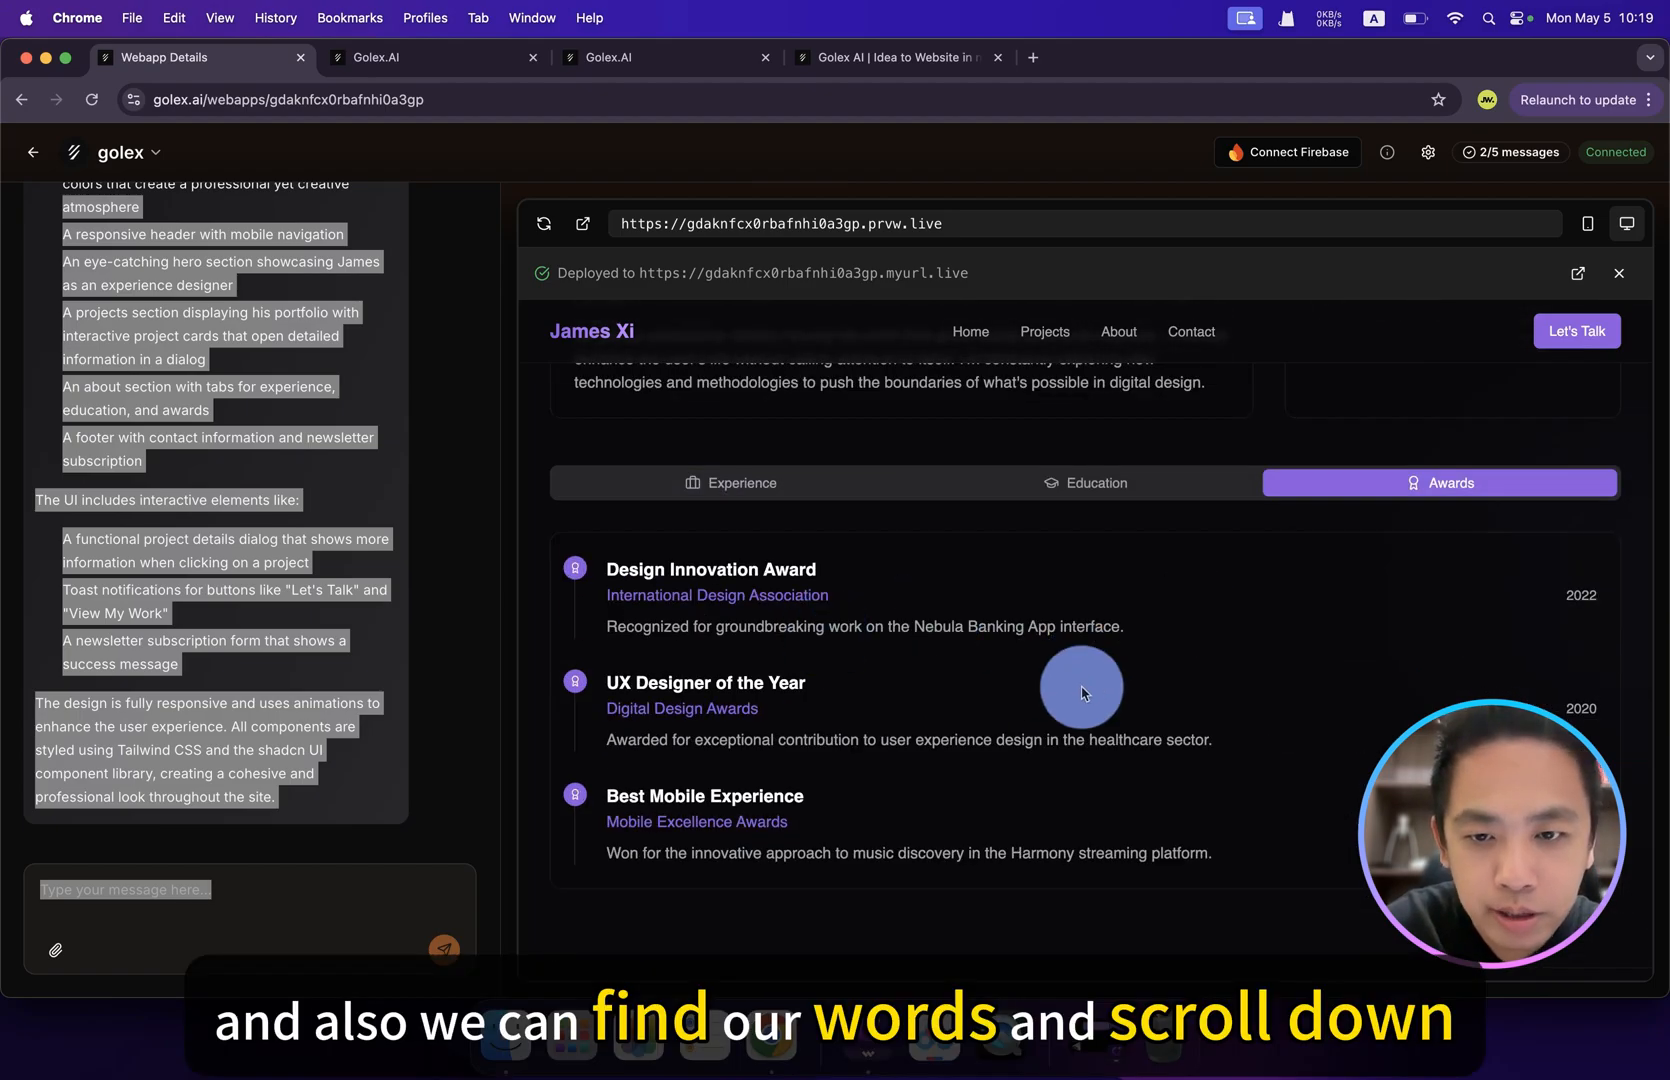
scroll(1081, 690, "down", 5)
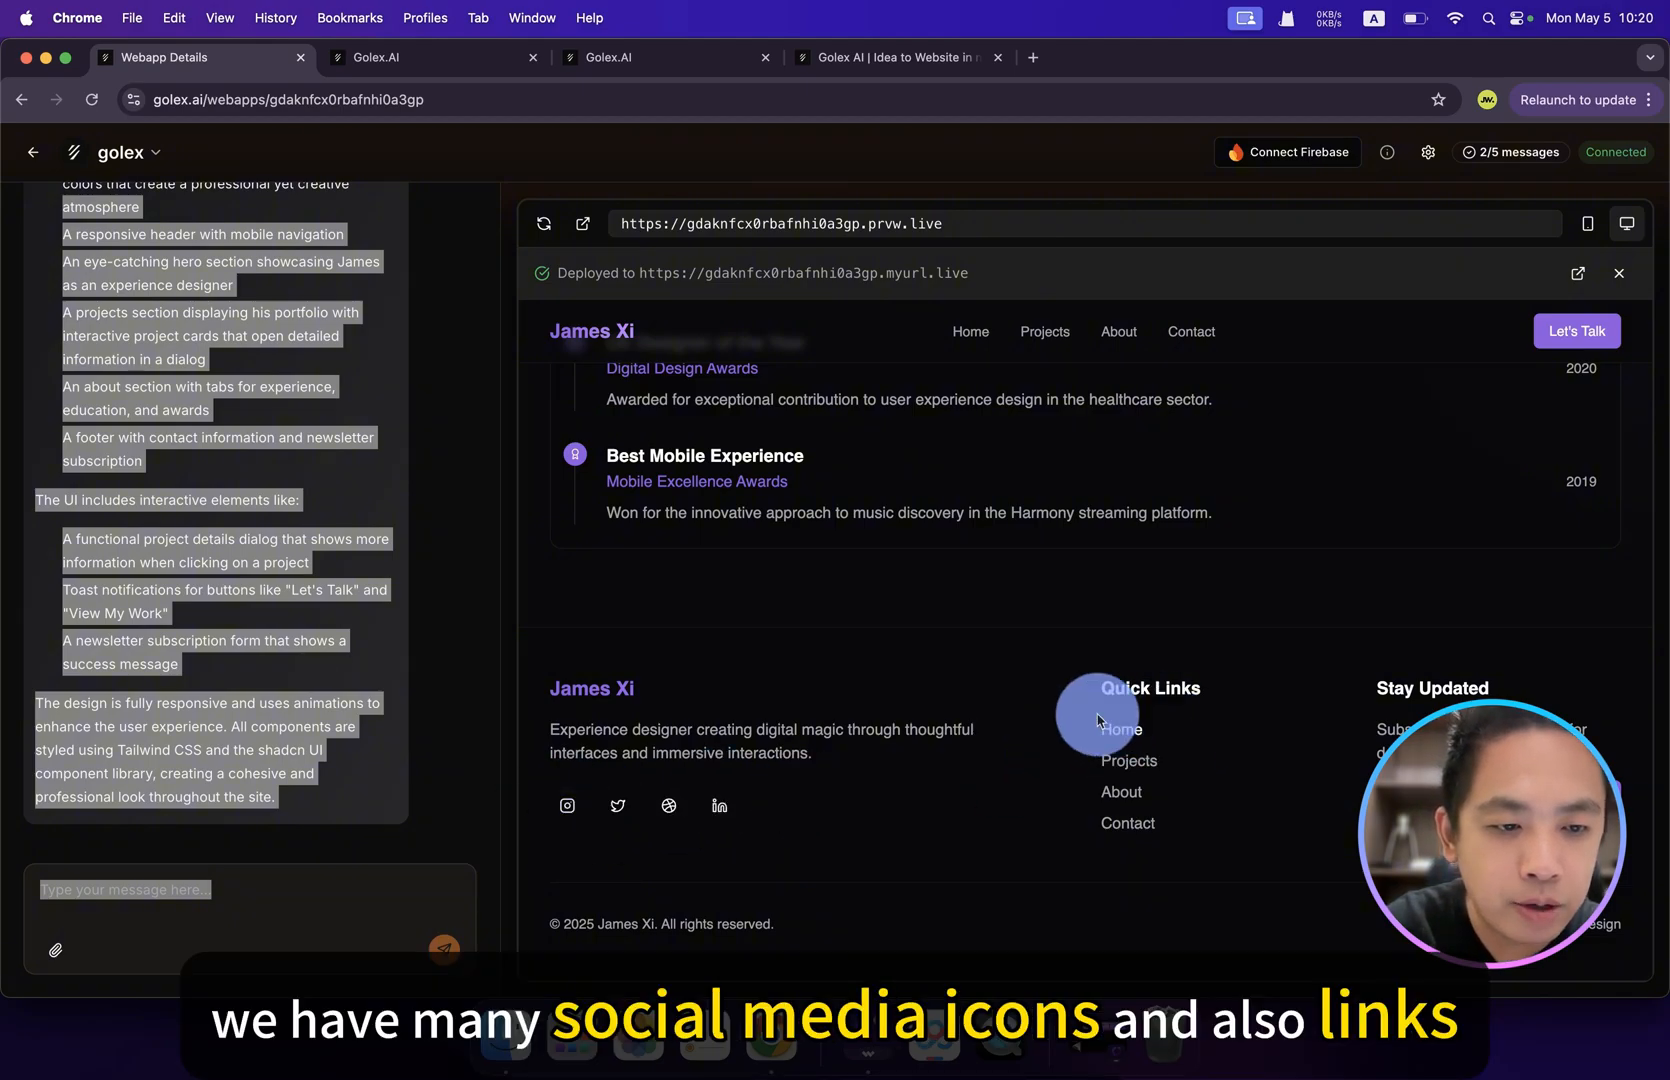
left_click(1576, 331)
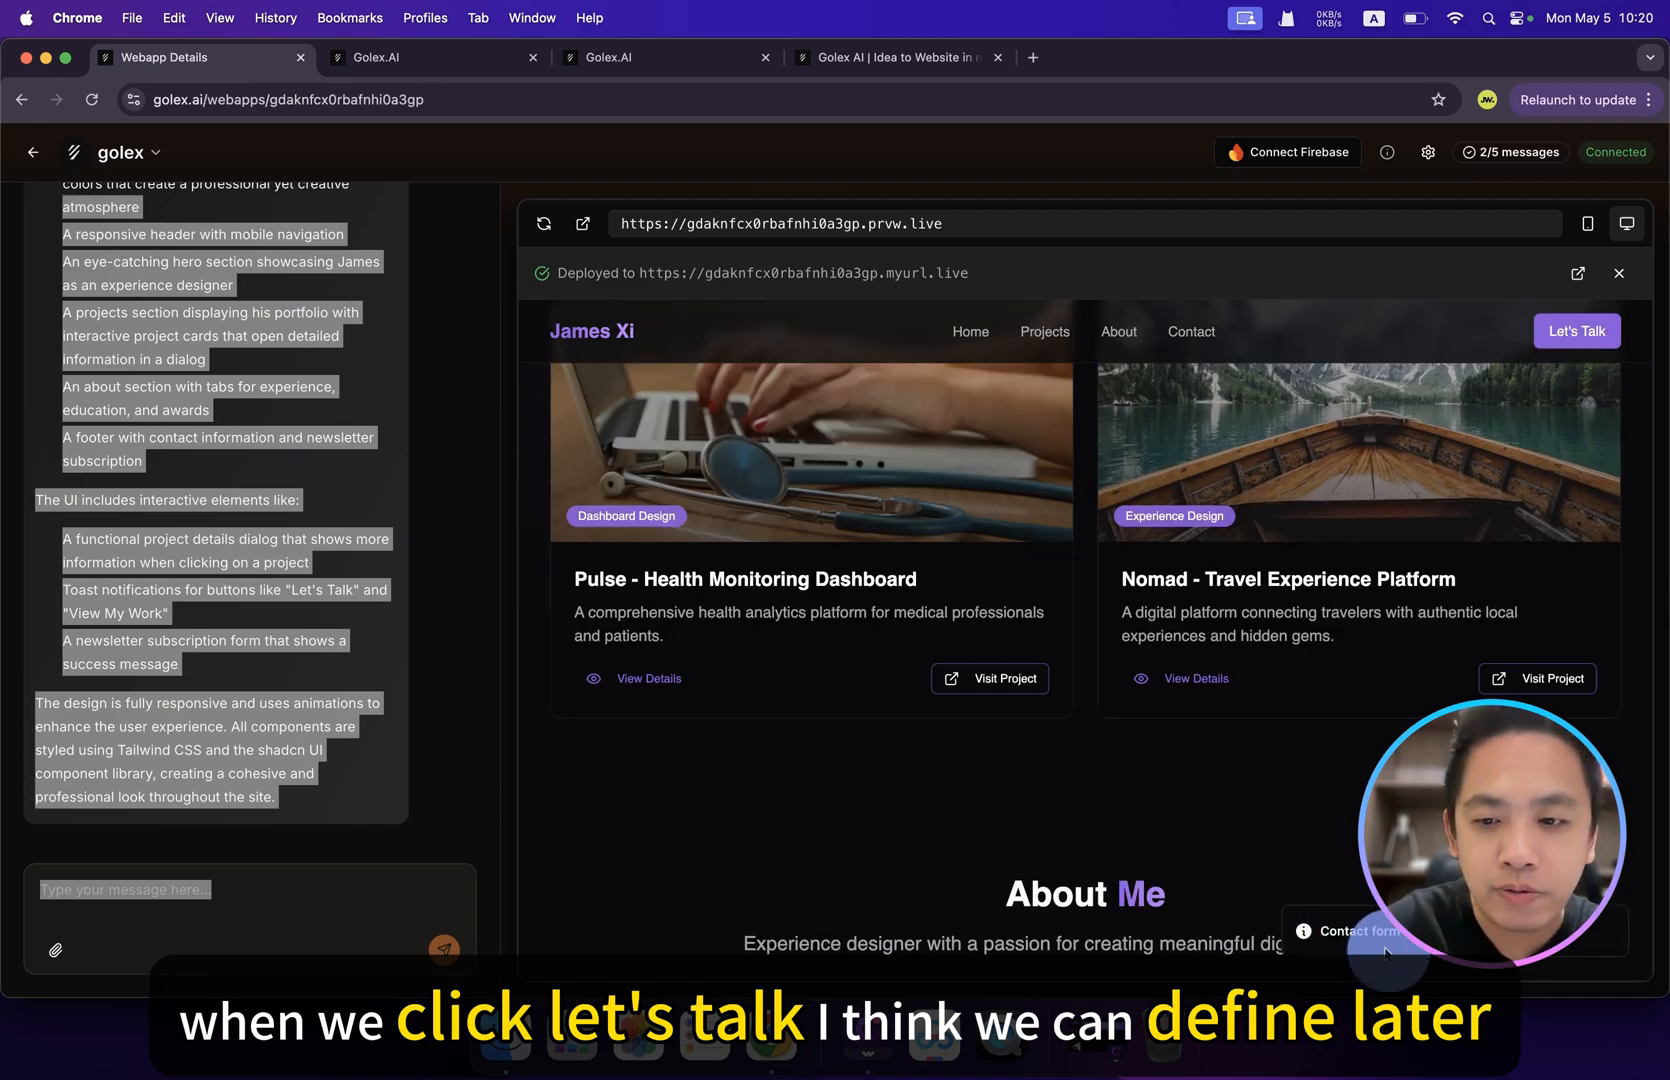
left_click(548, 652)
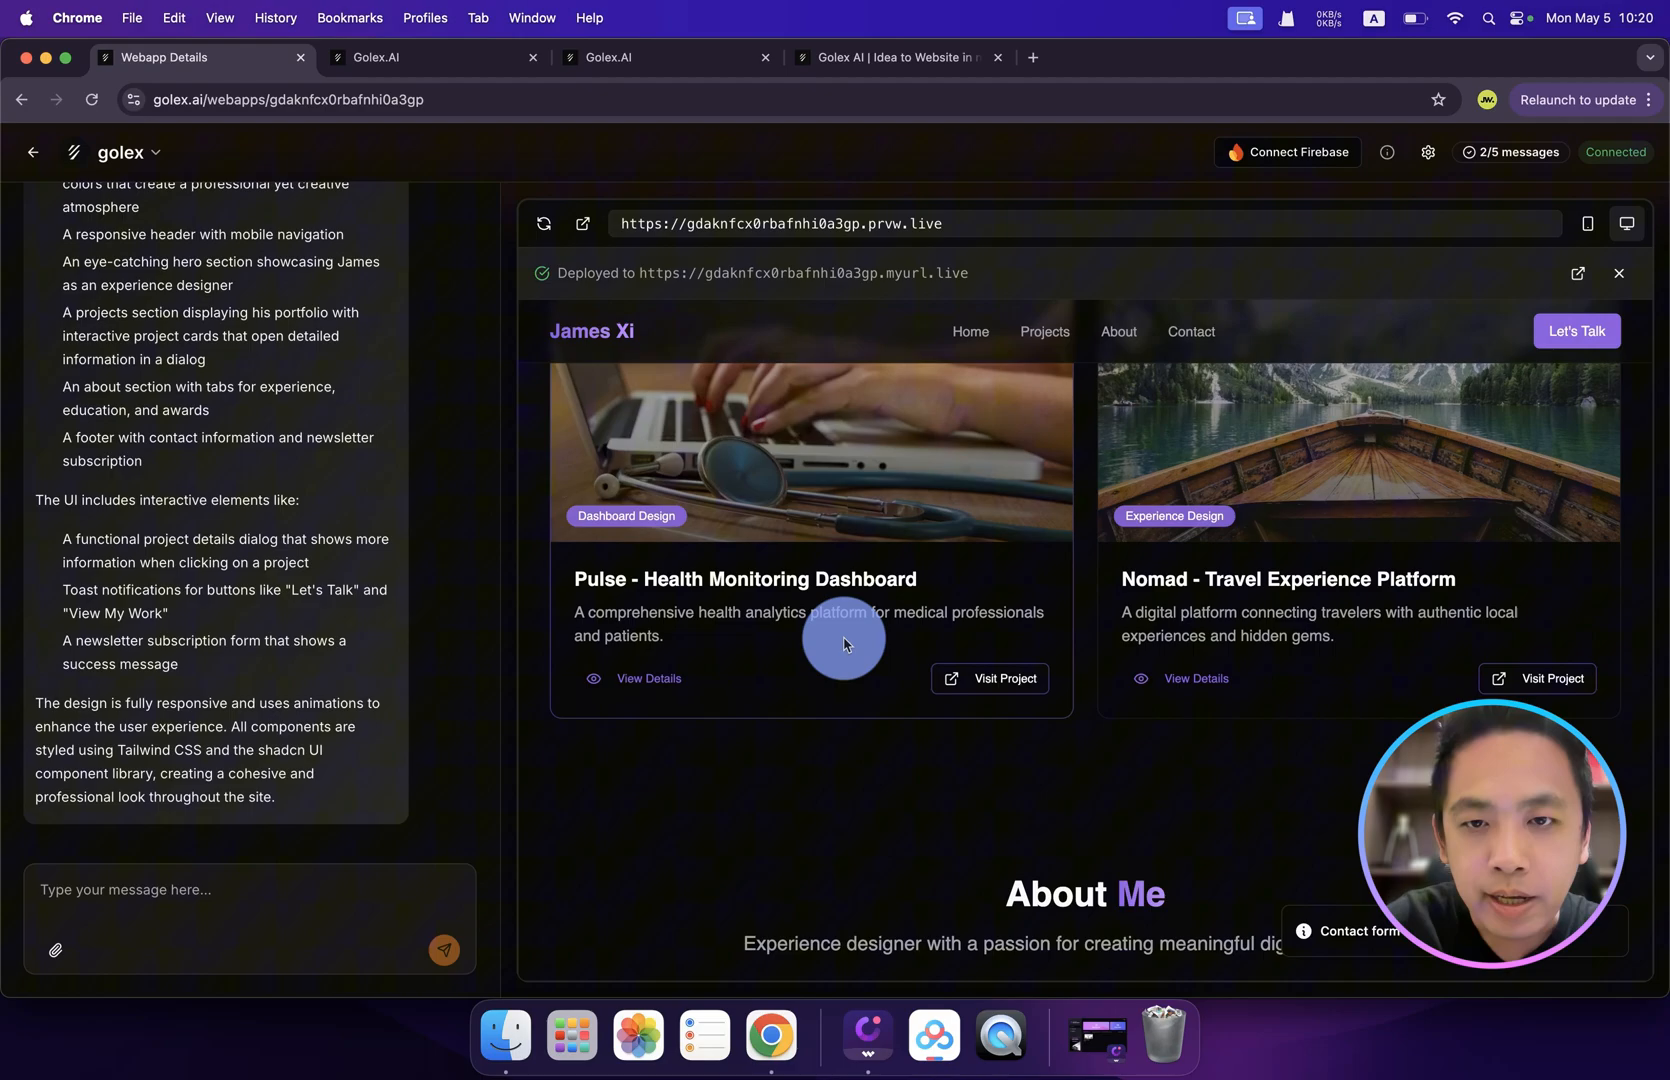
scroll(843, 642, "up", 10)
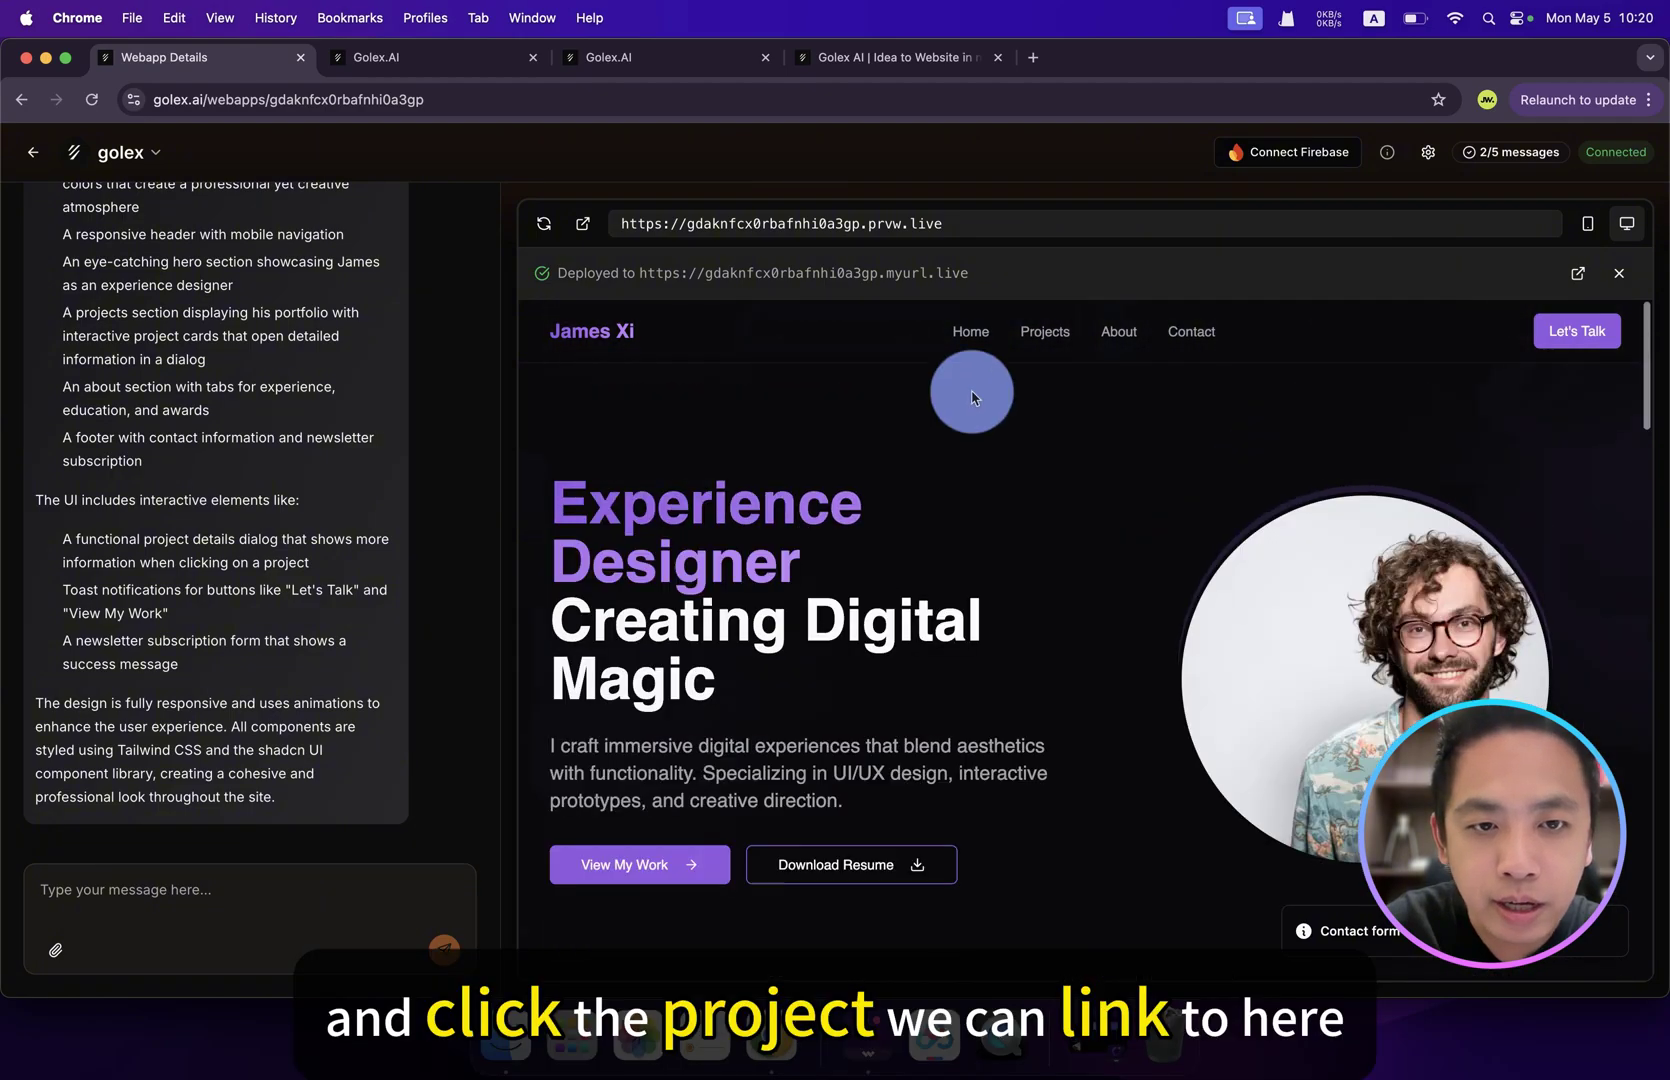
Jump to Featured Projects, view the Nebula project details and dismiss them.
left_click(1043, 334)
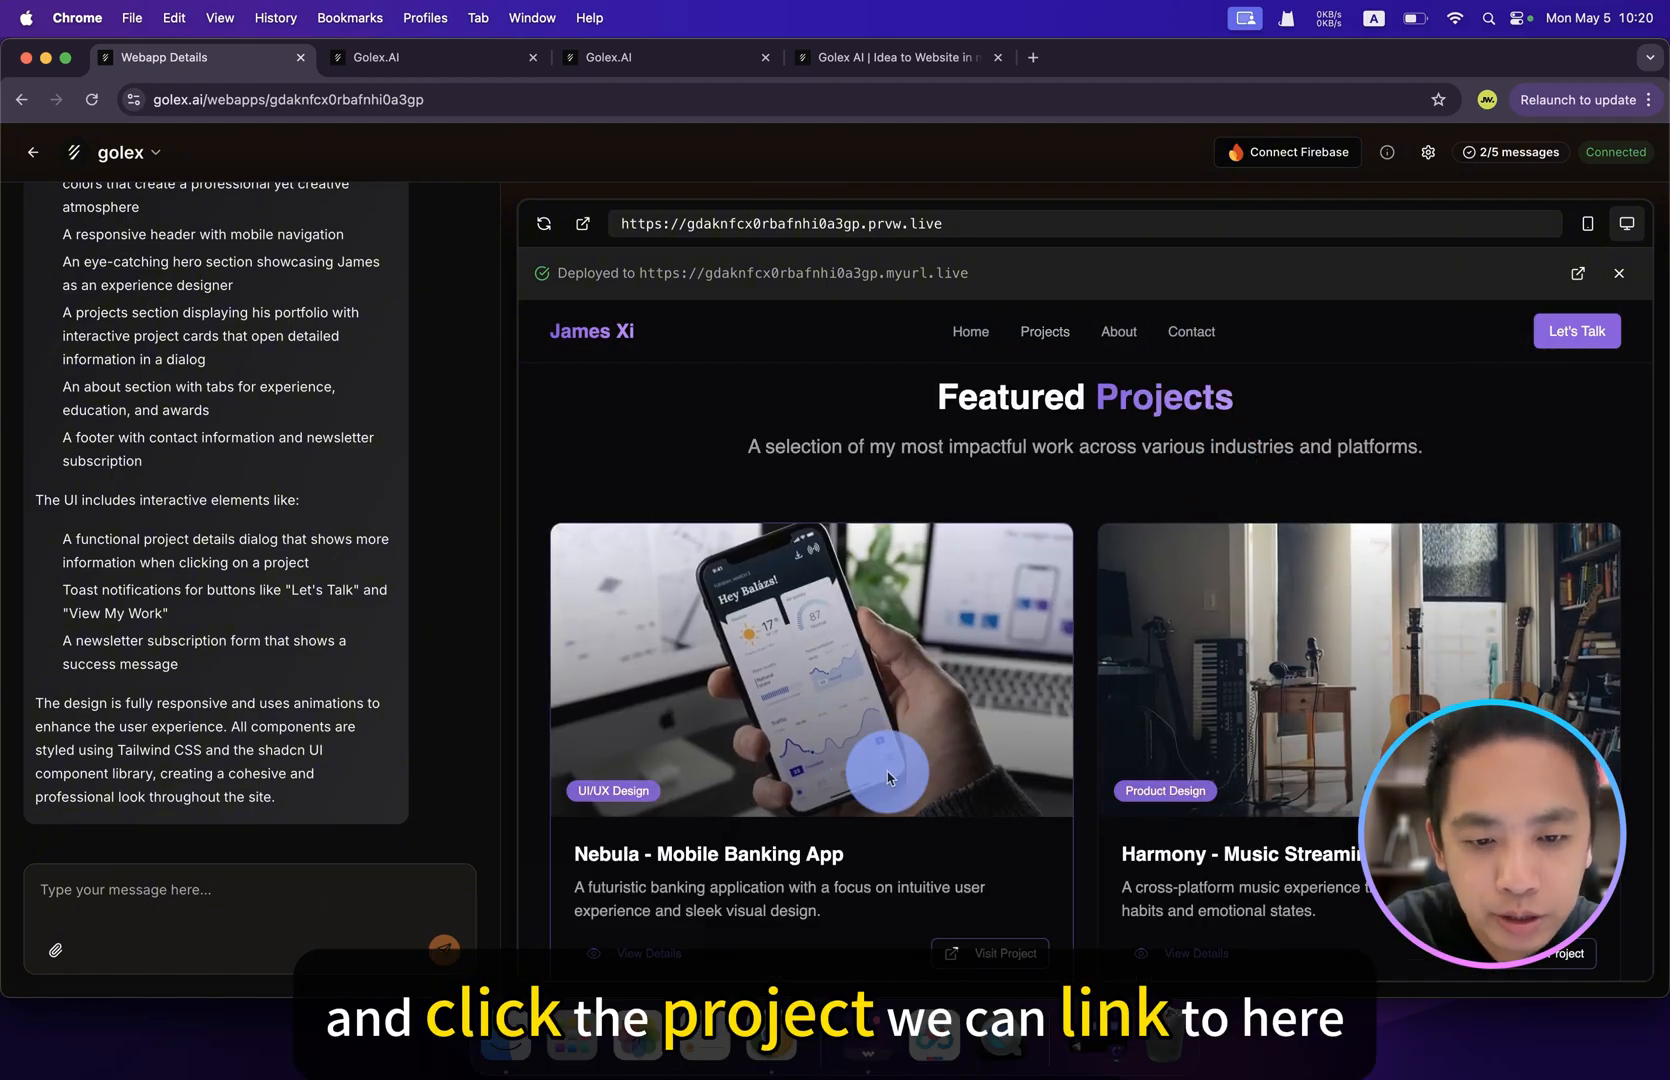
scroll(887, 776, "down", 2)
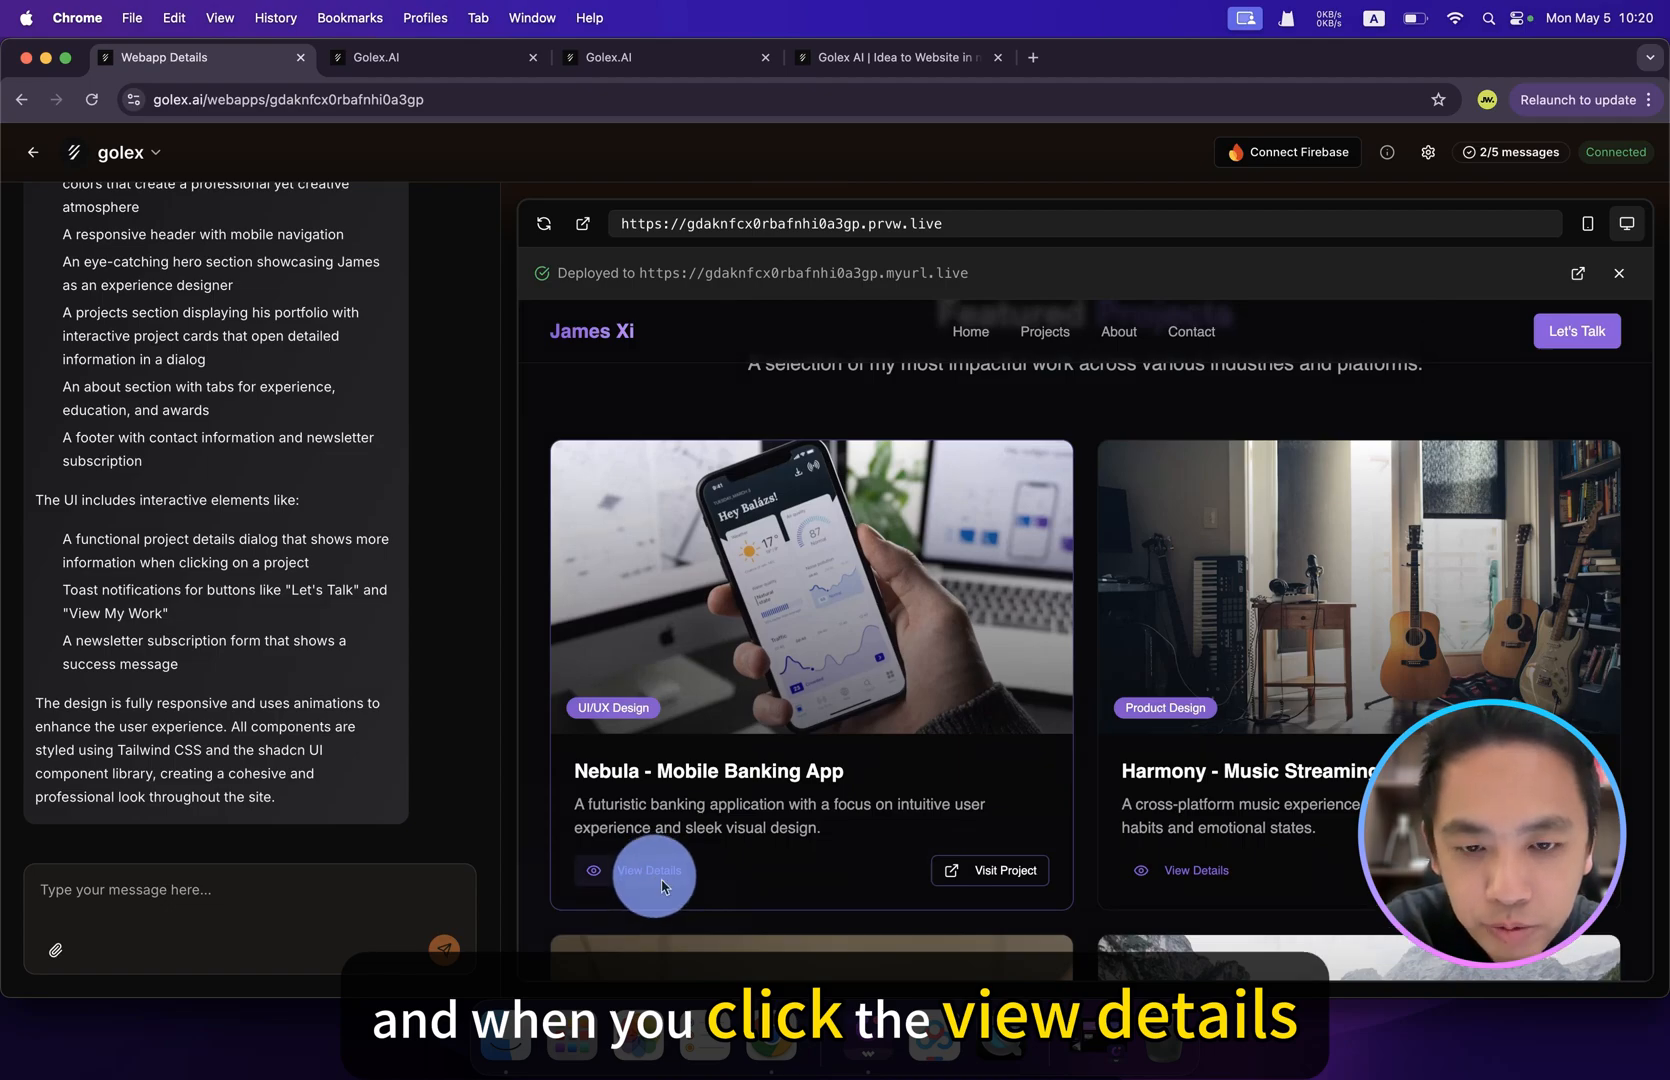
left_click(651, 872)
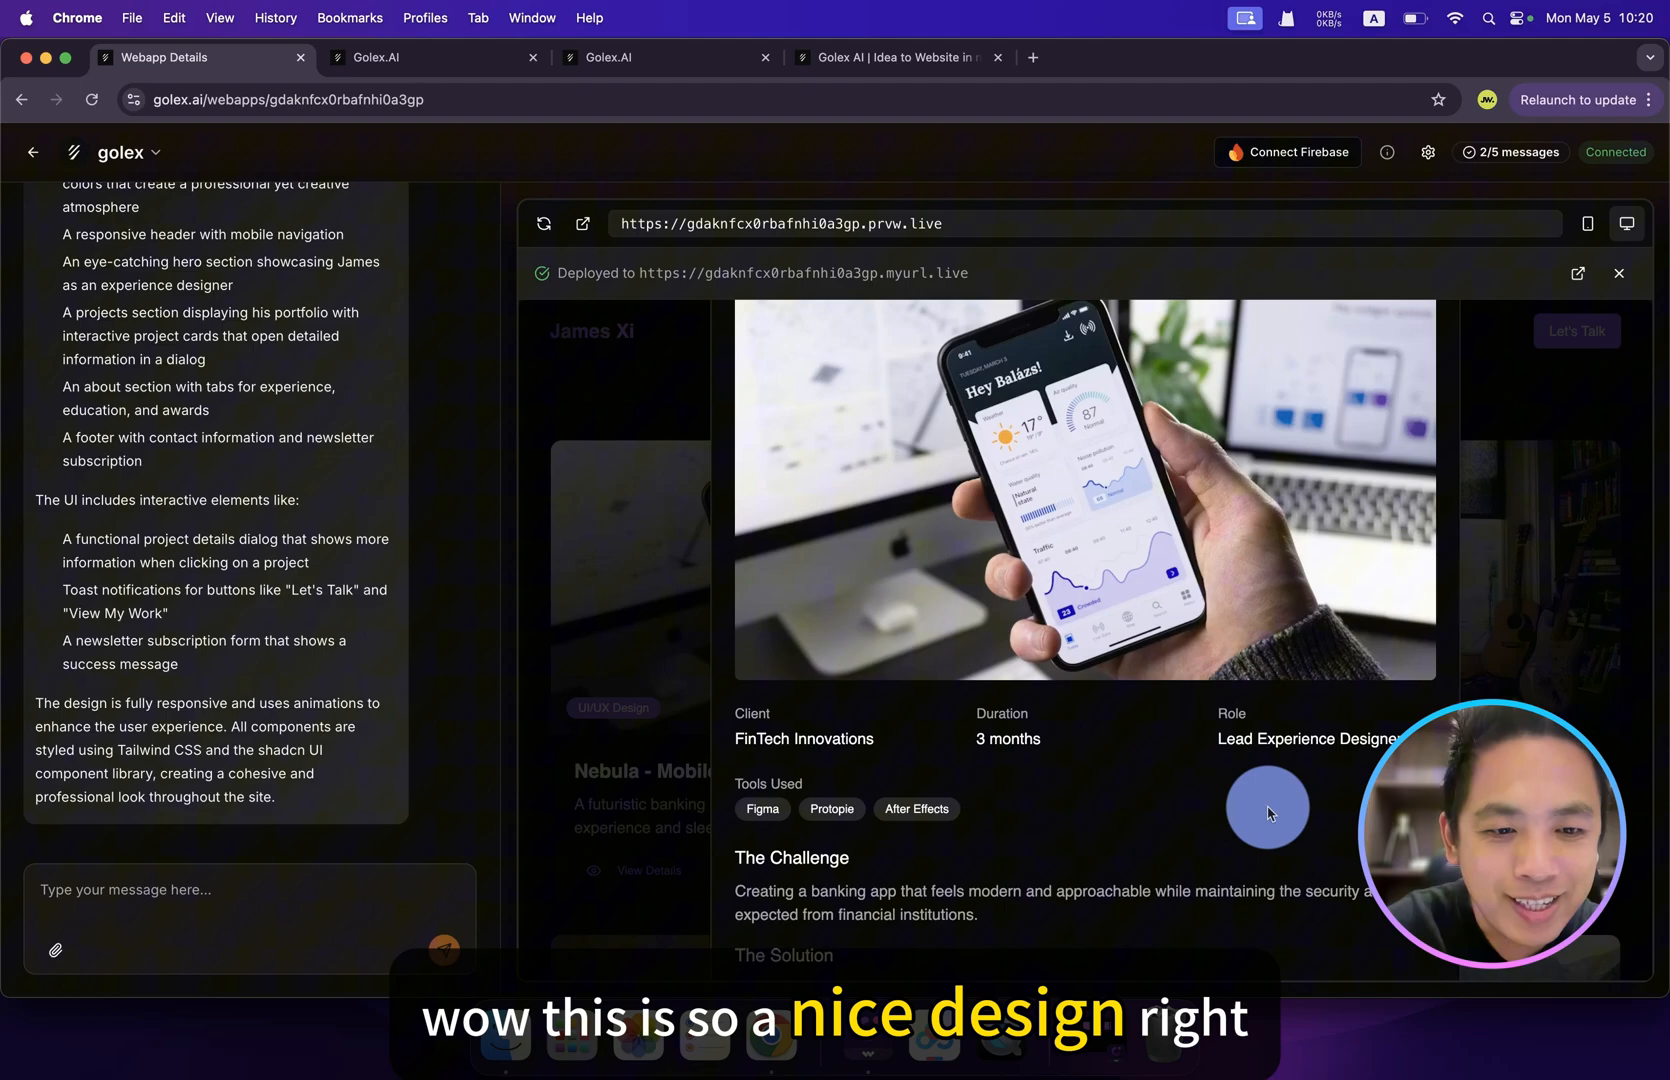
key("Escape")
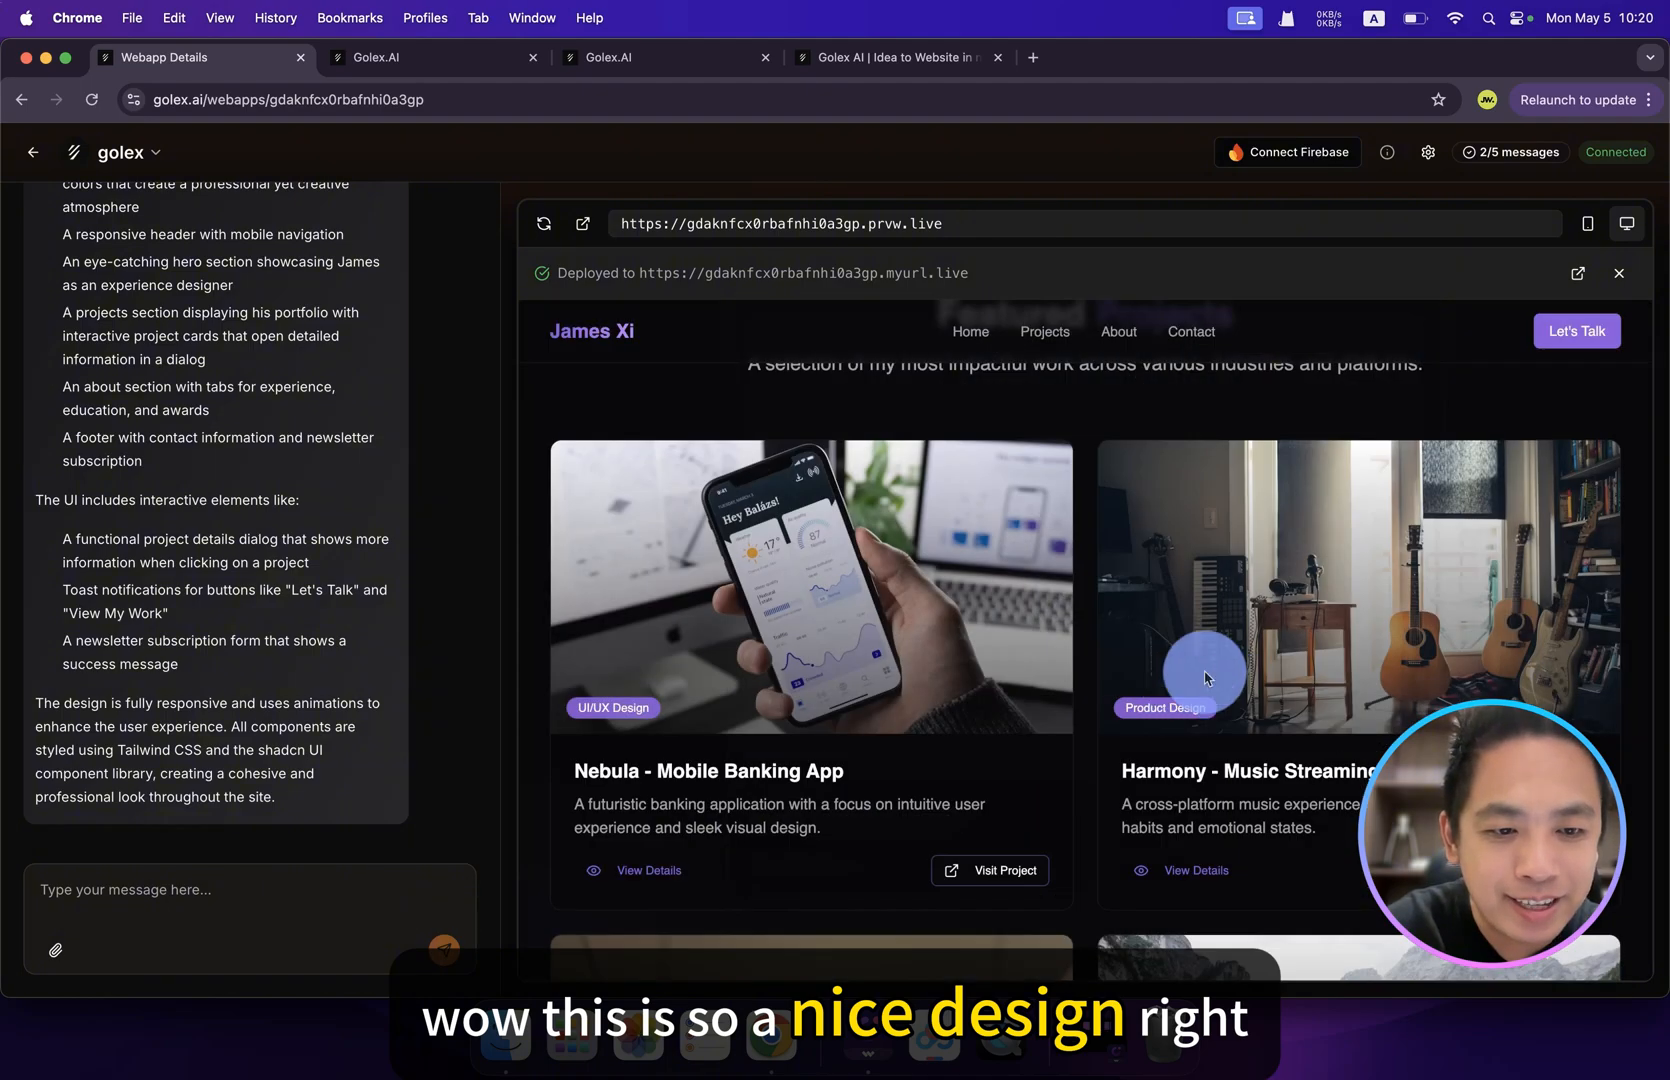
Navigate the preview to About Me, the contact footer, and back to the home hero.
left_click(1116, 334)
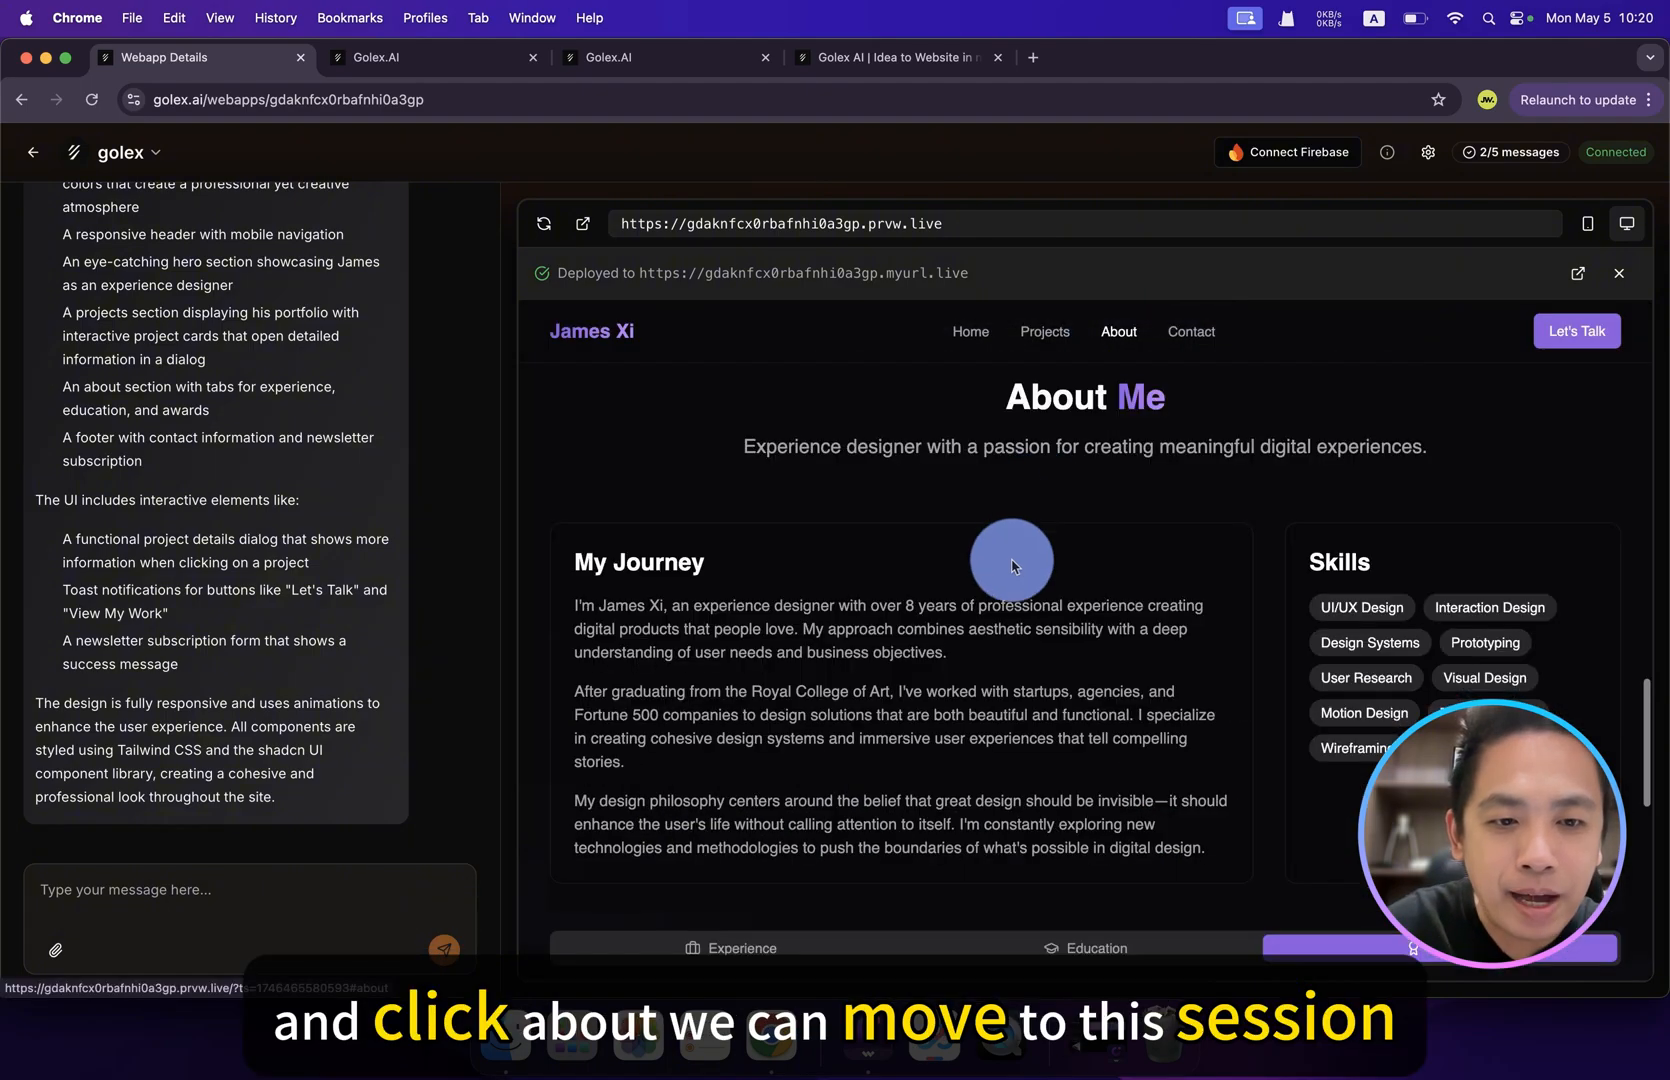
left_click(1191, 332)
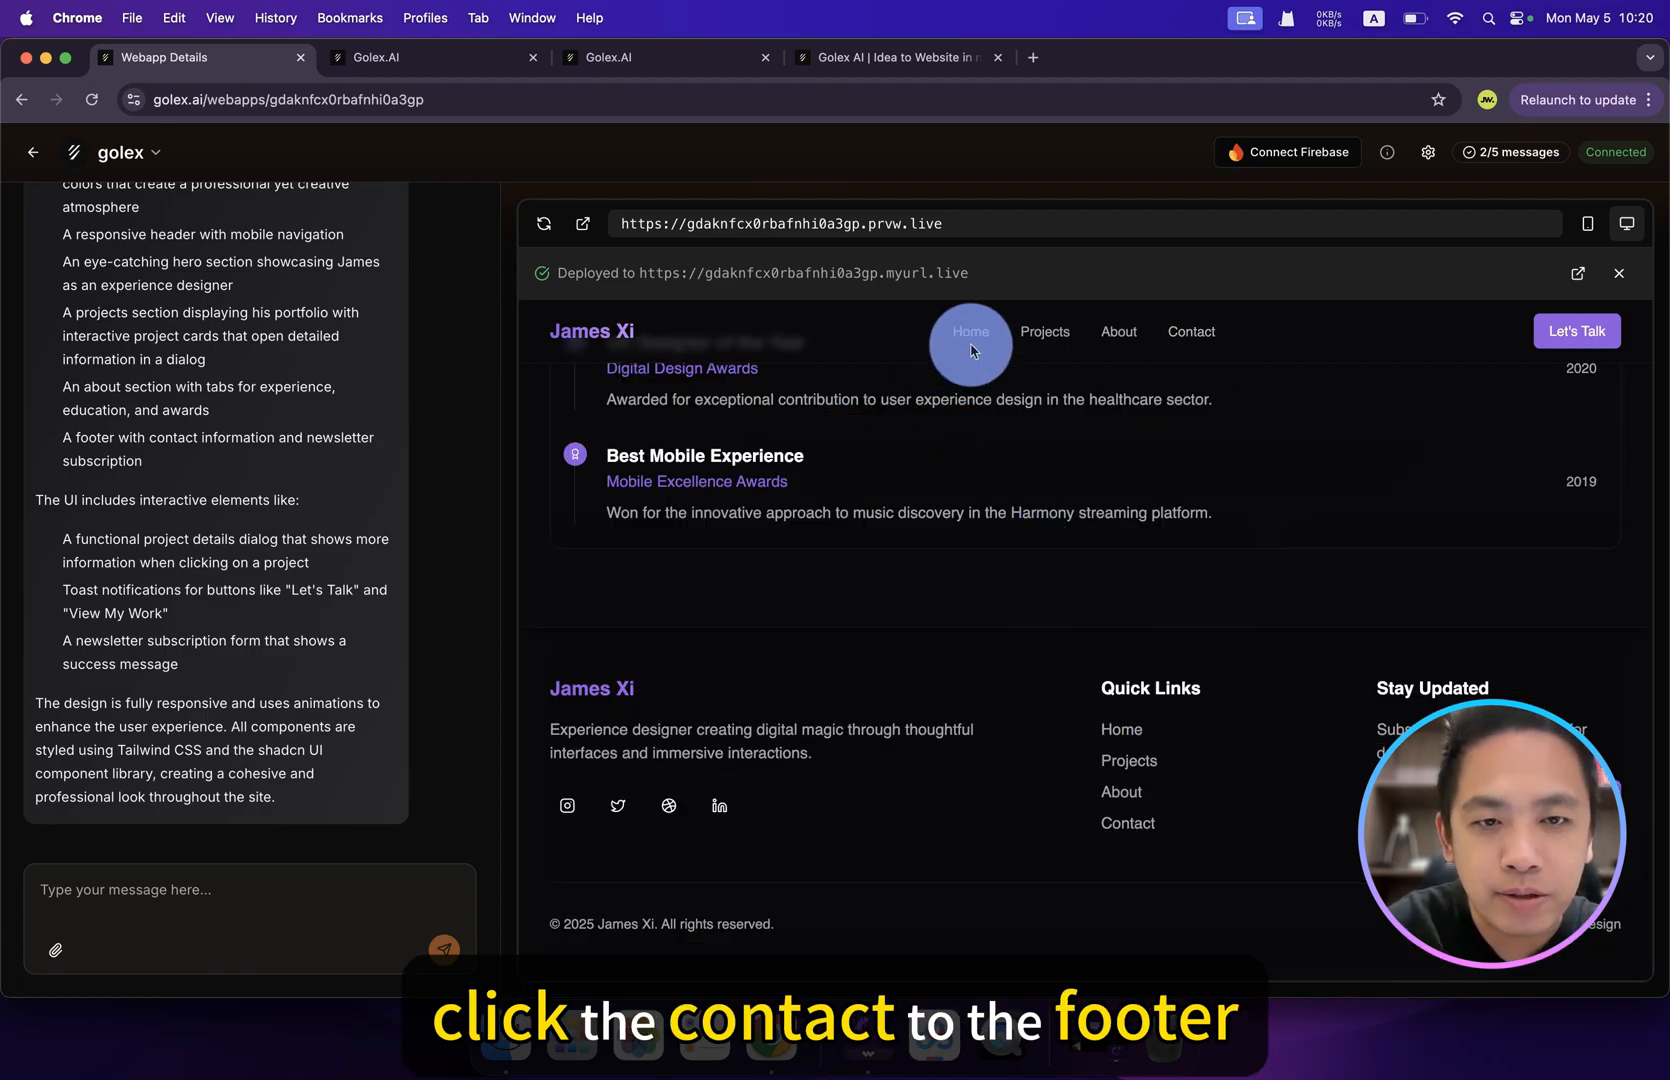
left_click(972, 334)
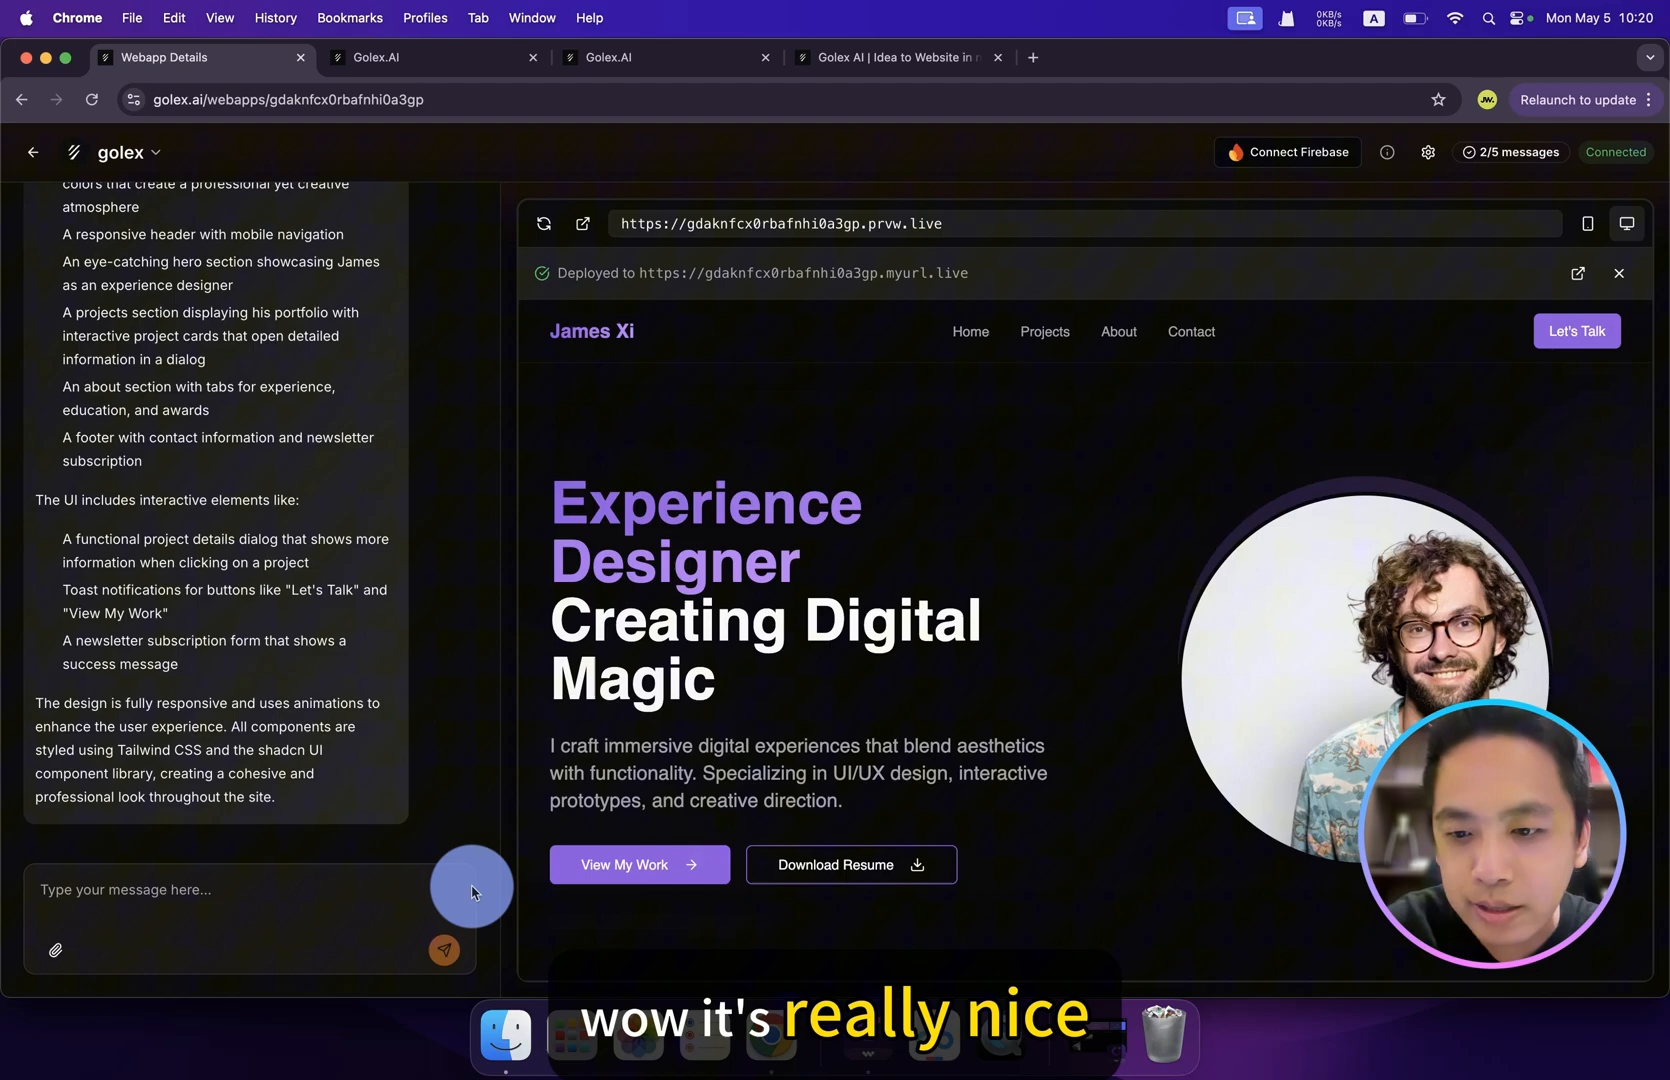
View the deployed portfolio live and check the Pulse Health Monitoring Dashboard details.
left_click(1584, 285)
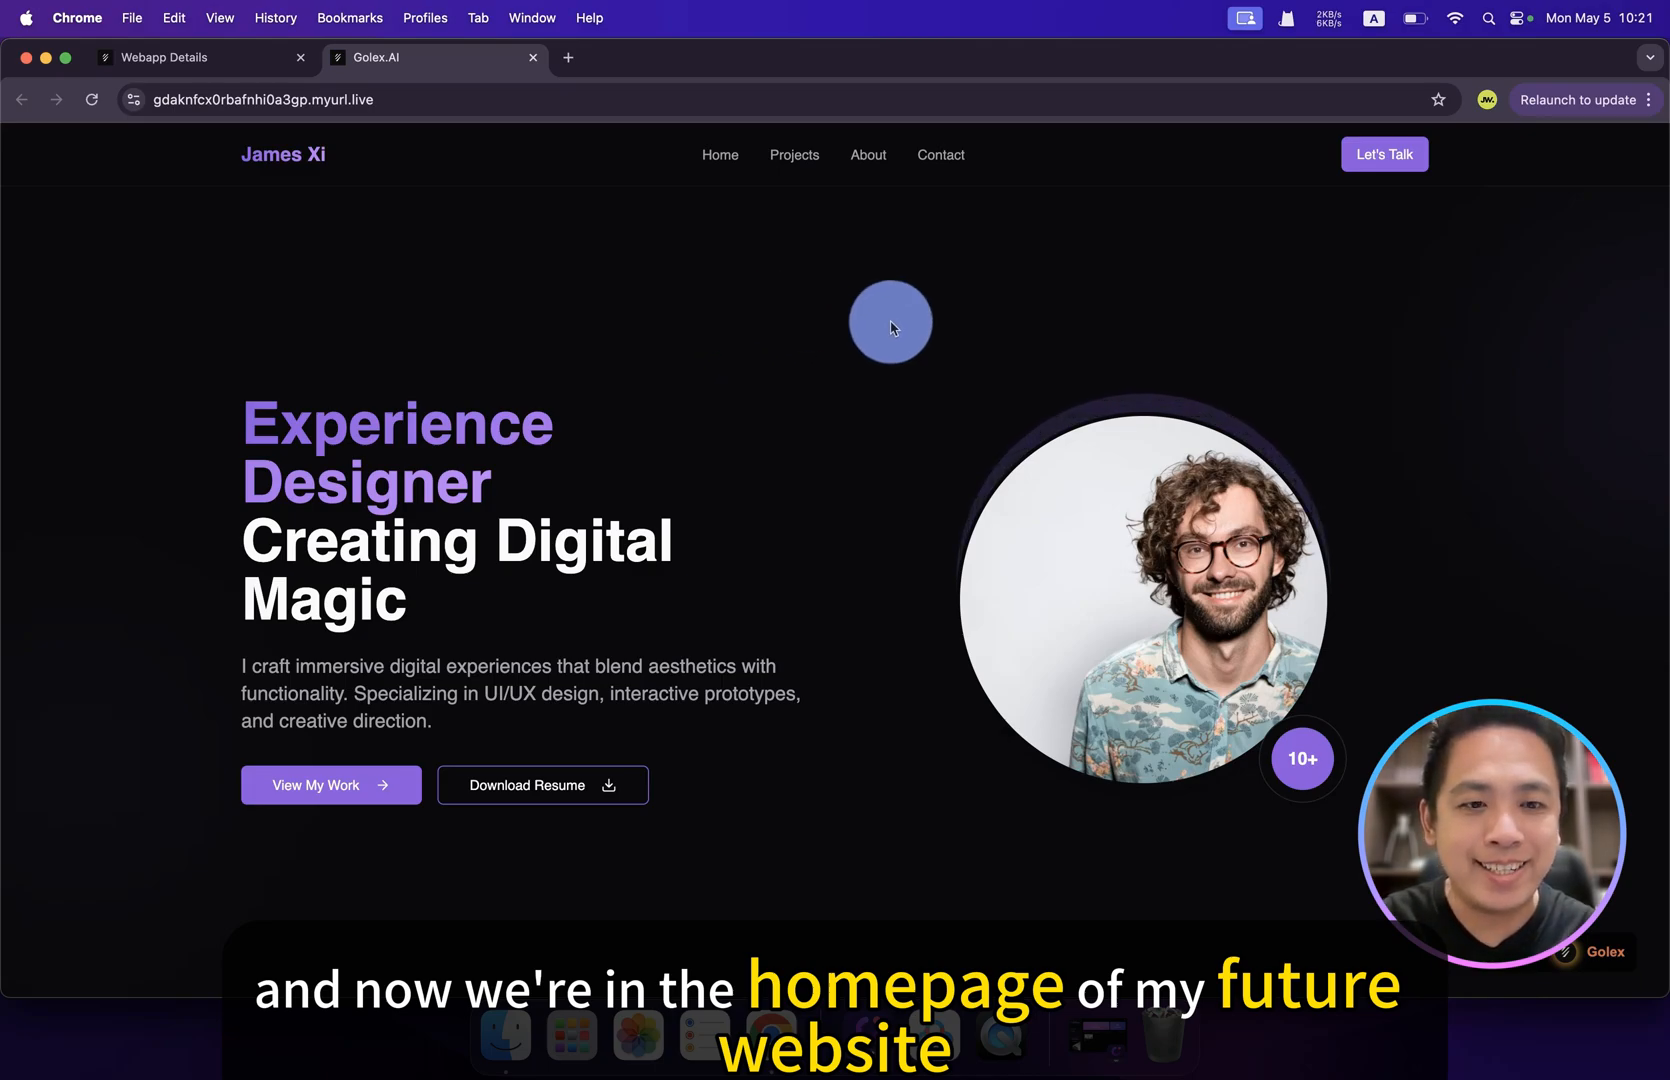
scroll(891, 323, "down", 5)
scroll(892, 322, "down", 10)
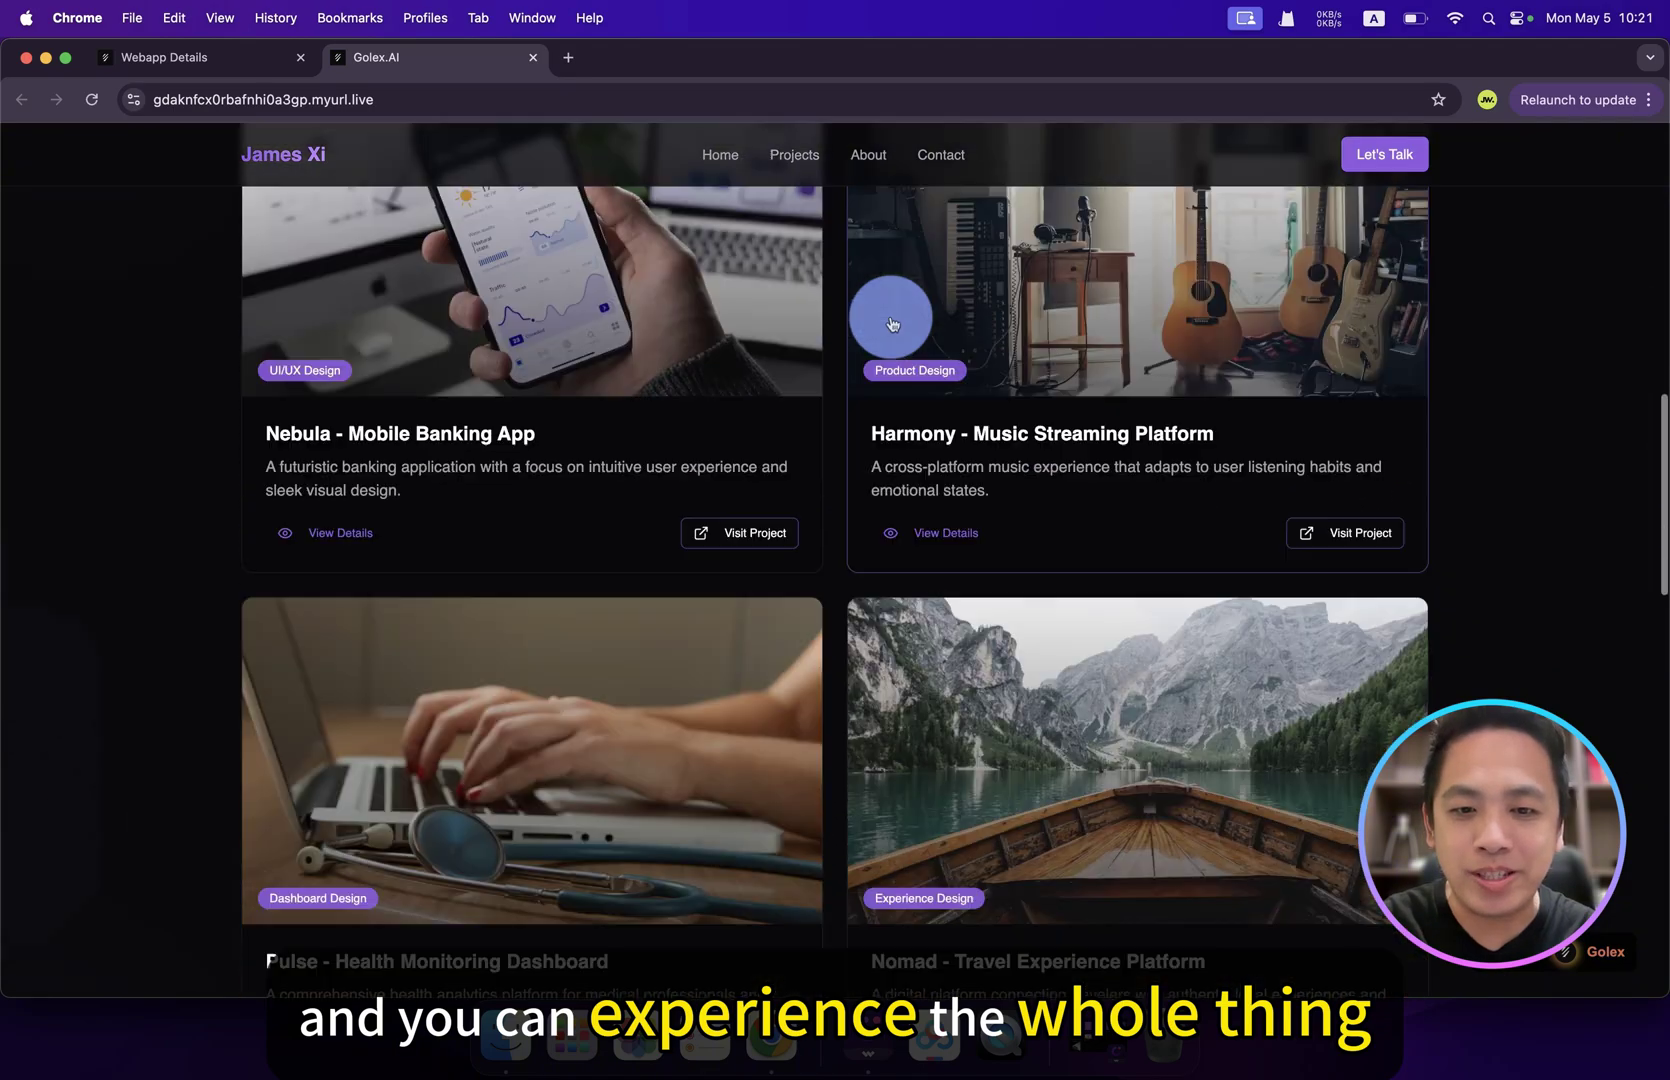
scroll(892, 322, "down", 8)
left_click(332, 539)
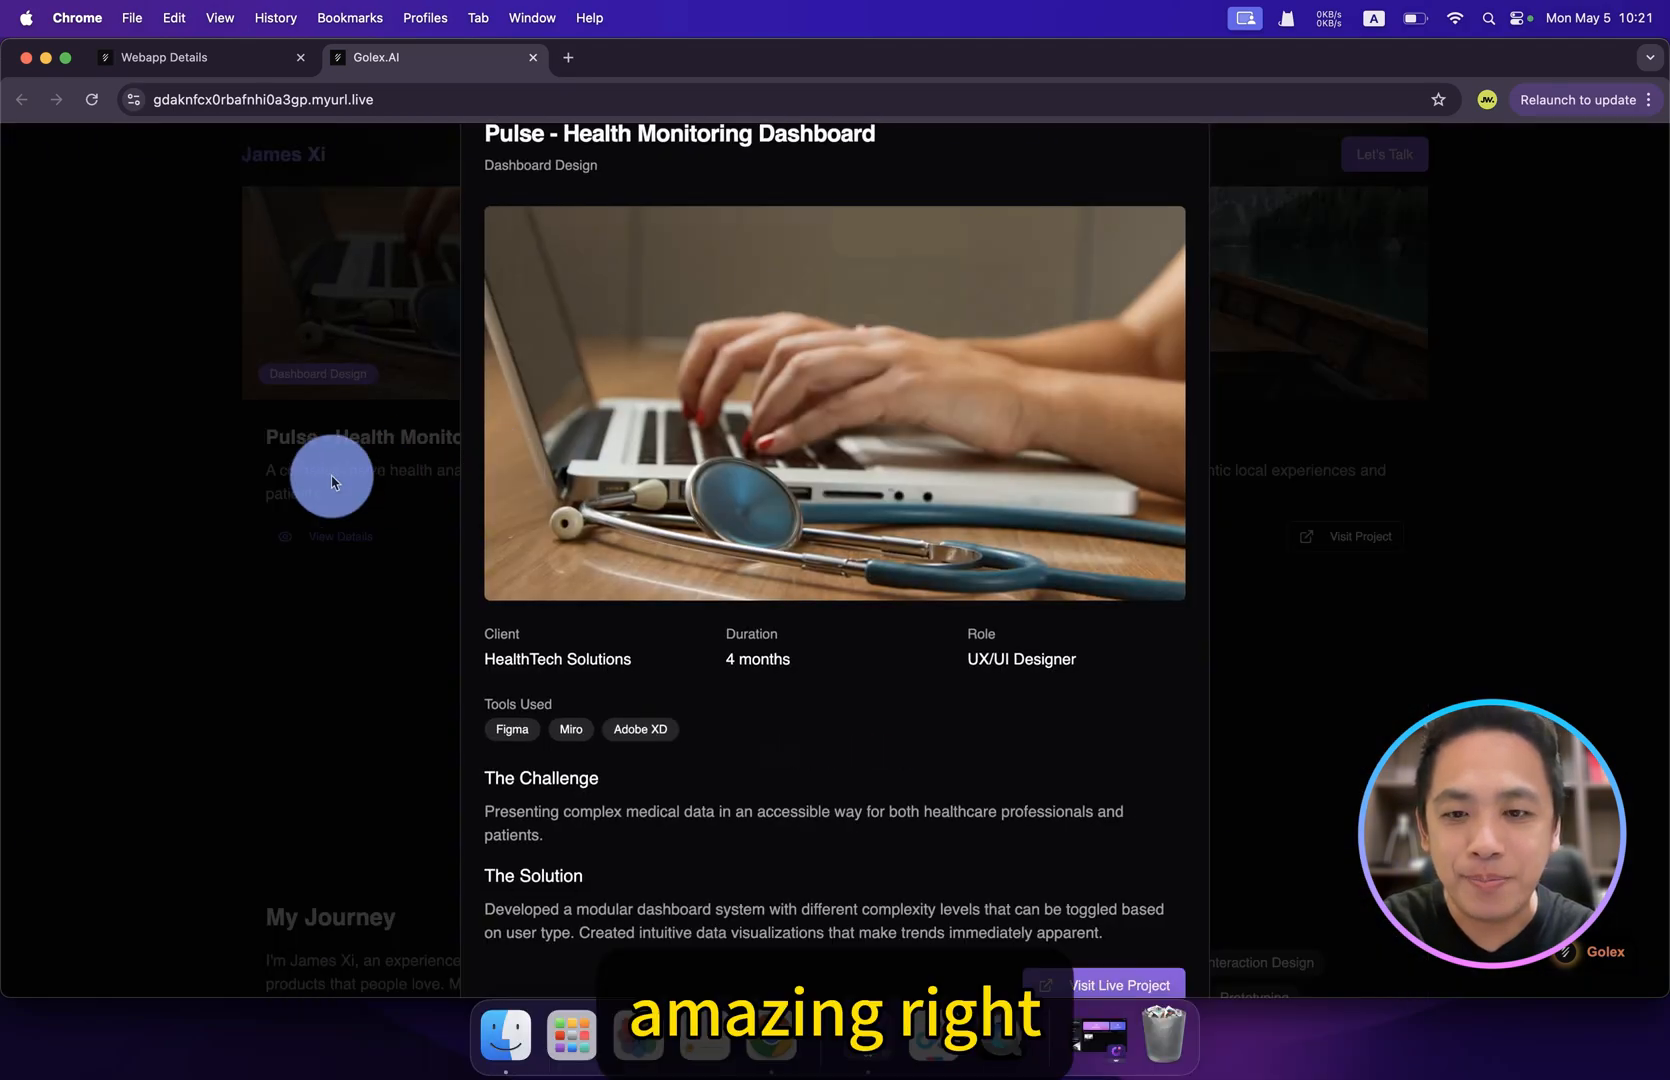
left_click(229, 639)
scroll(782, 613, "down", 5)
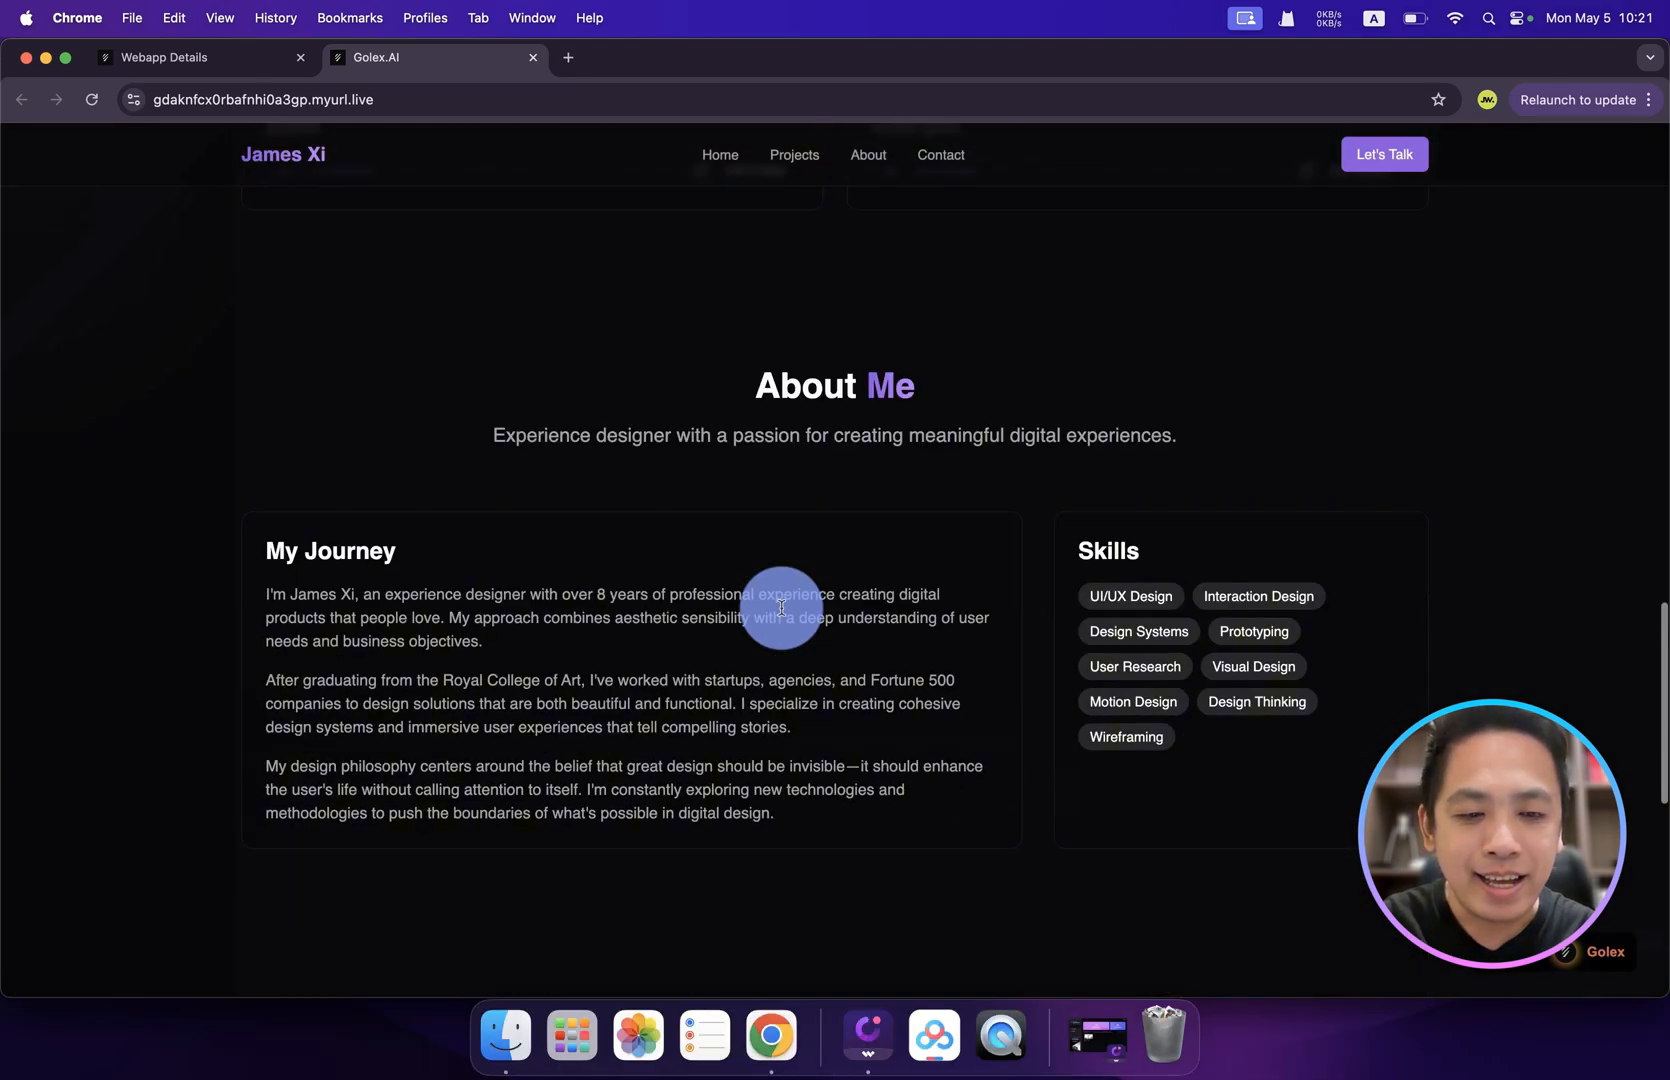
scroll(782, 612, "down", 5)
scroll(782, 611, "down", 5)
scroll(782, 613, "up", 5)
scroll(782, 612, "up", 10)
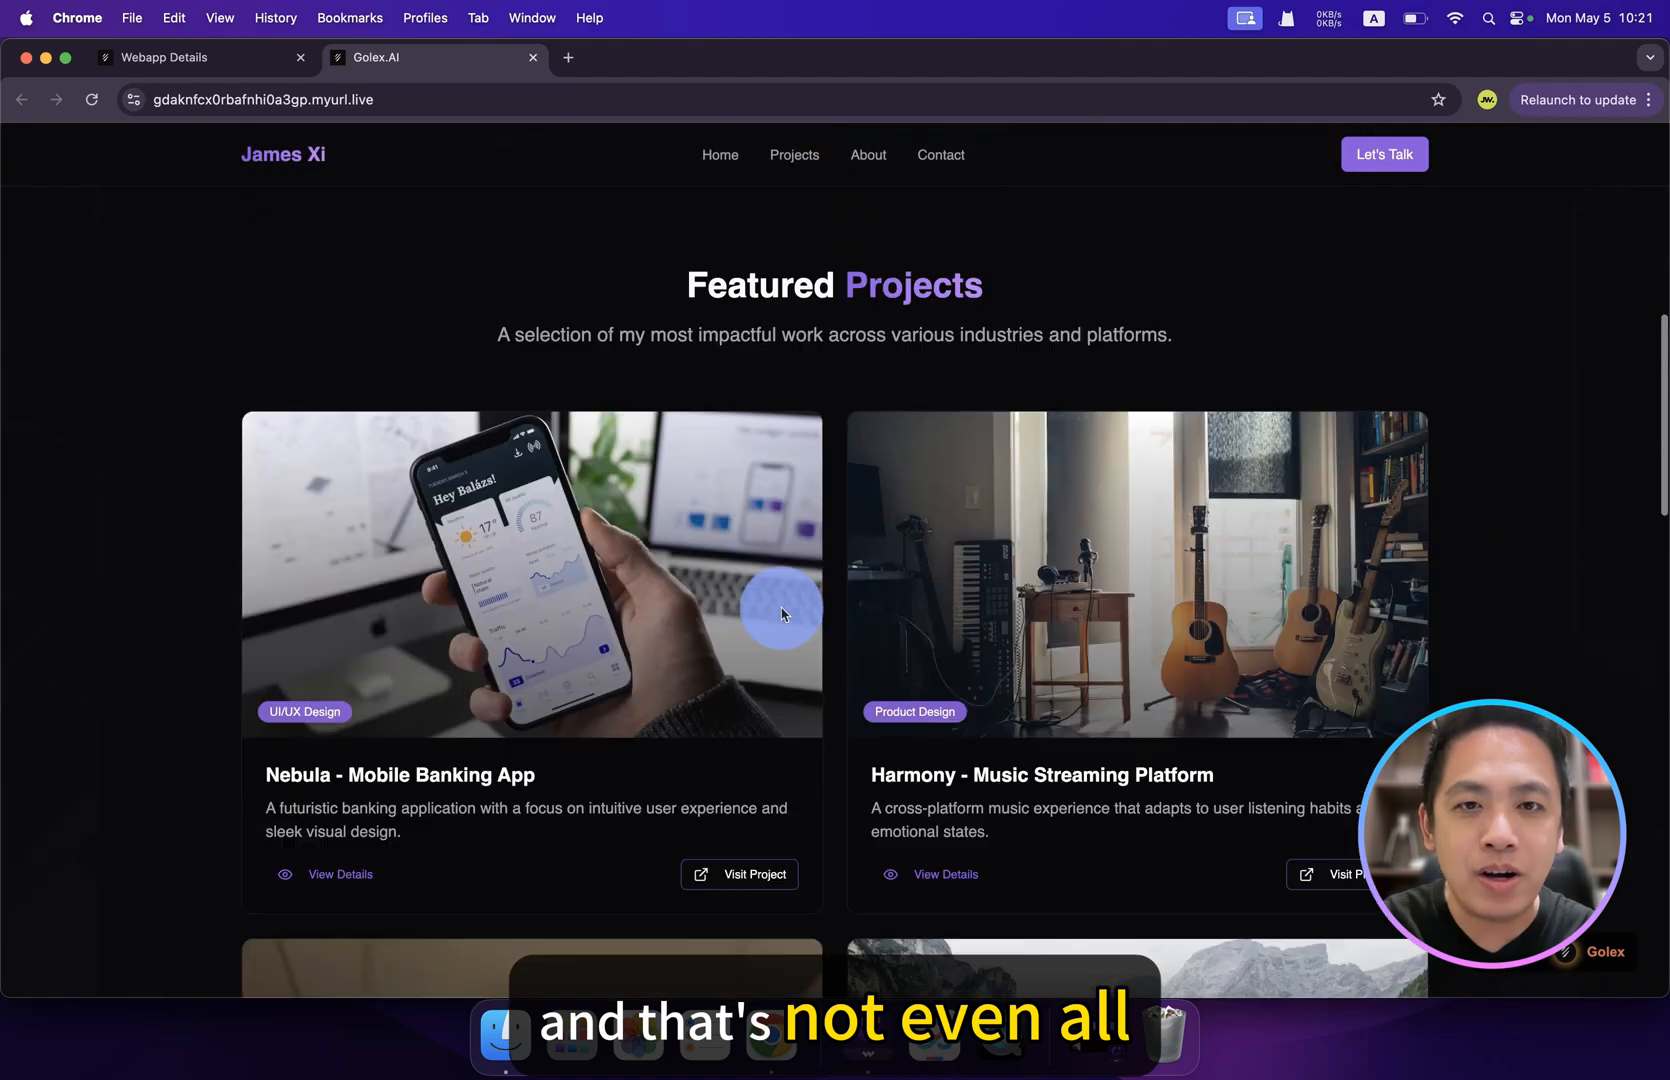
scroll(782, 612, "down", 8)
Try the Education history and Let's Talk prompt, then return to the project's AI chat workspace.
left_click(783, 770)
scroll(756, 746, "down", 5)
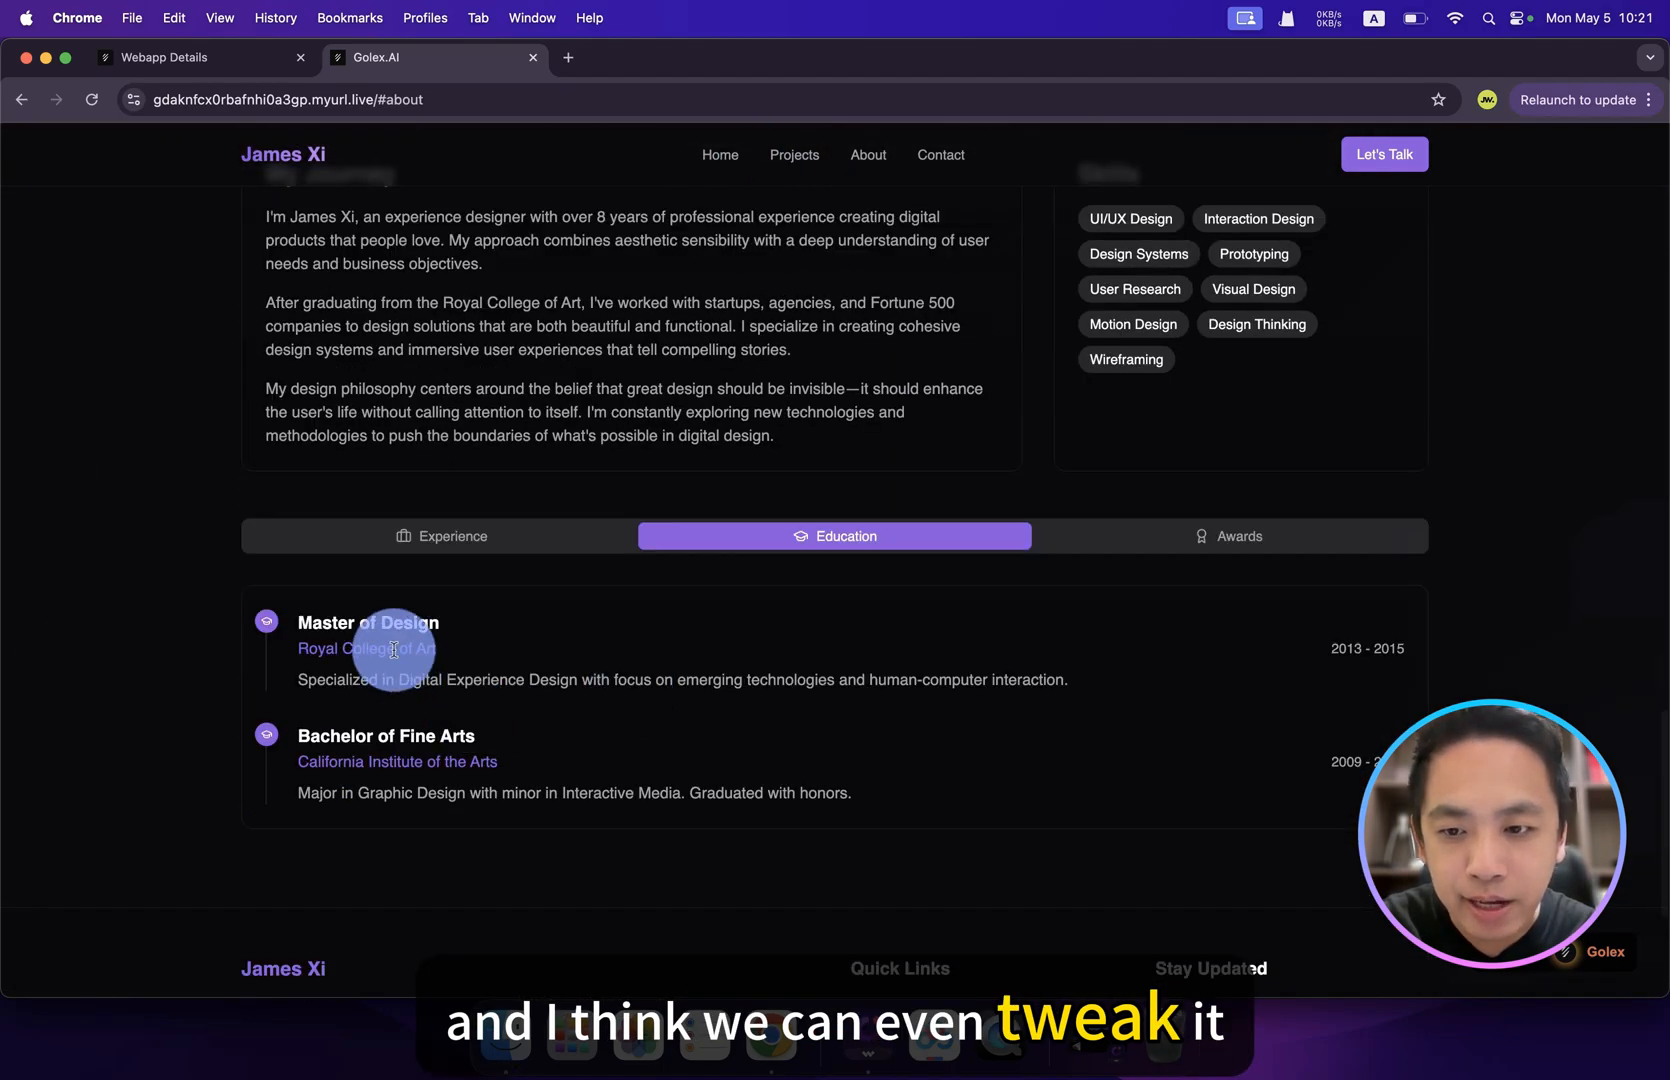
left_click(1384, 154)
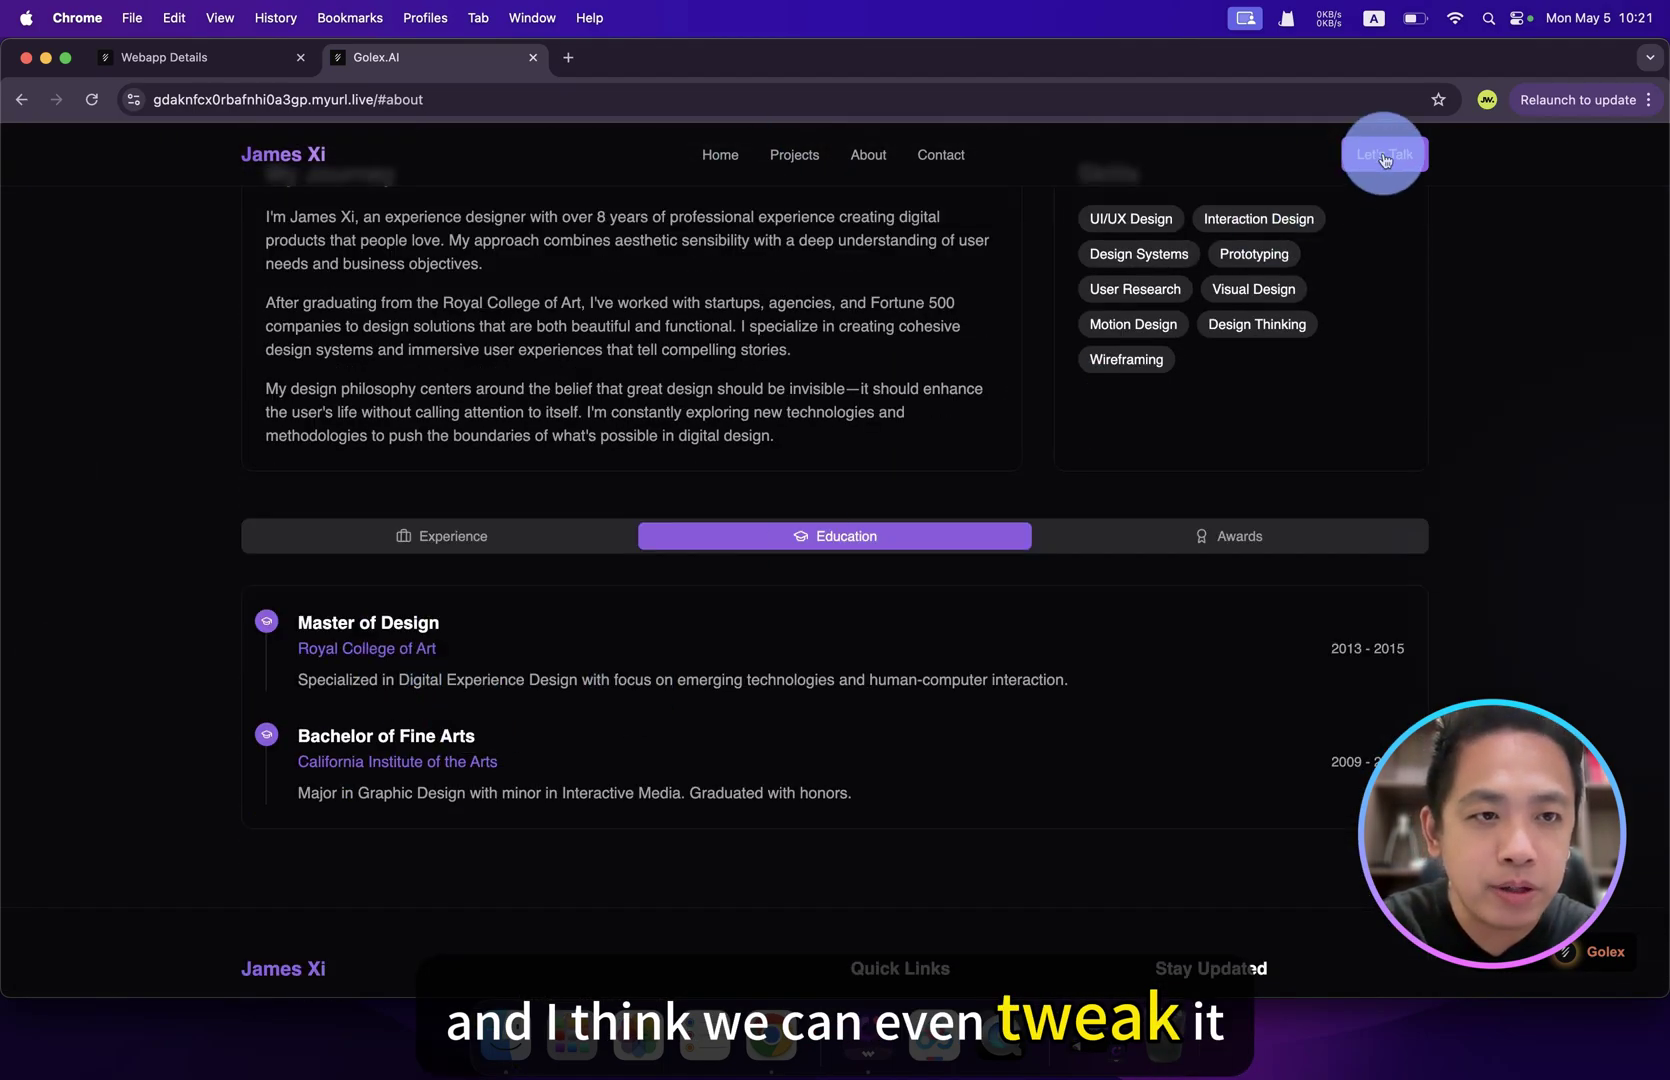
left_click(195, 57)
left_click(262, 893)
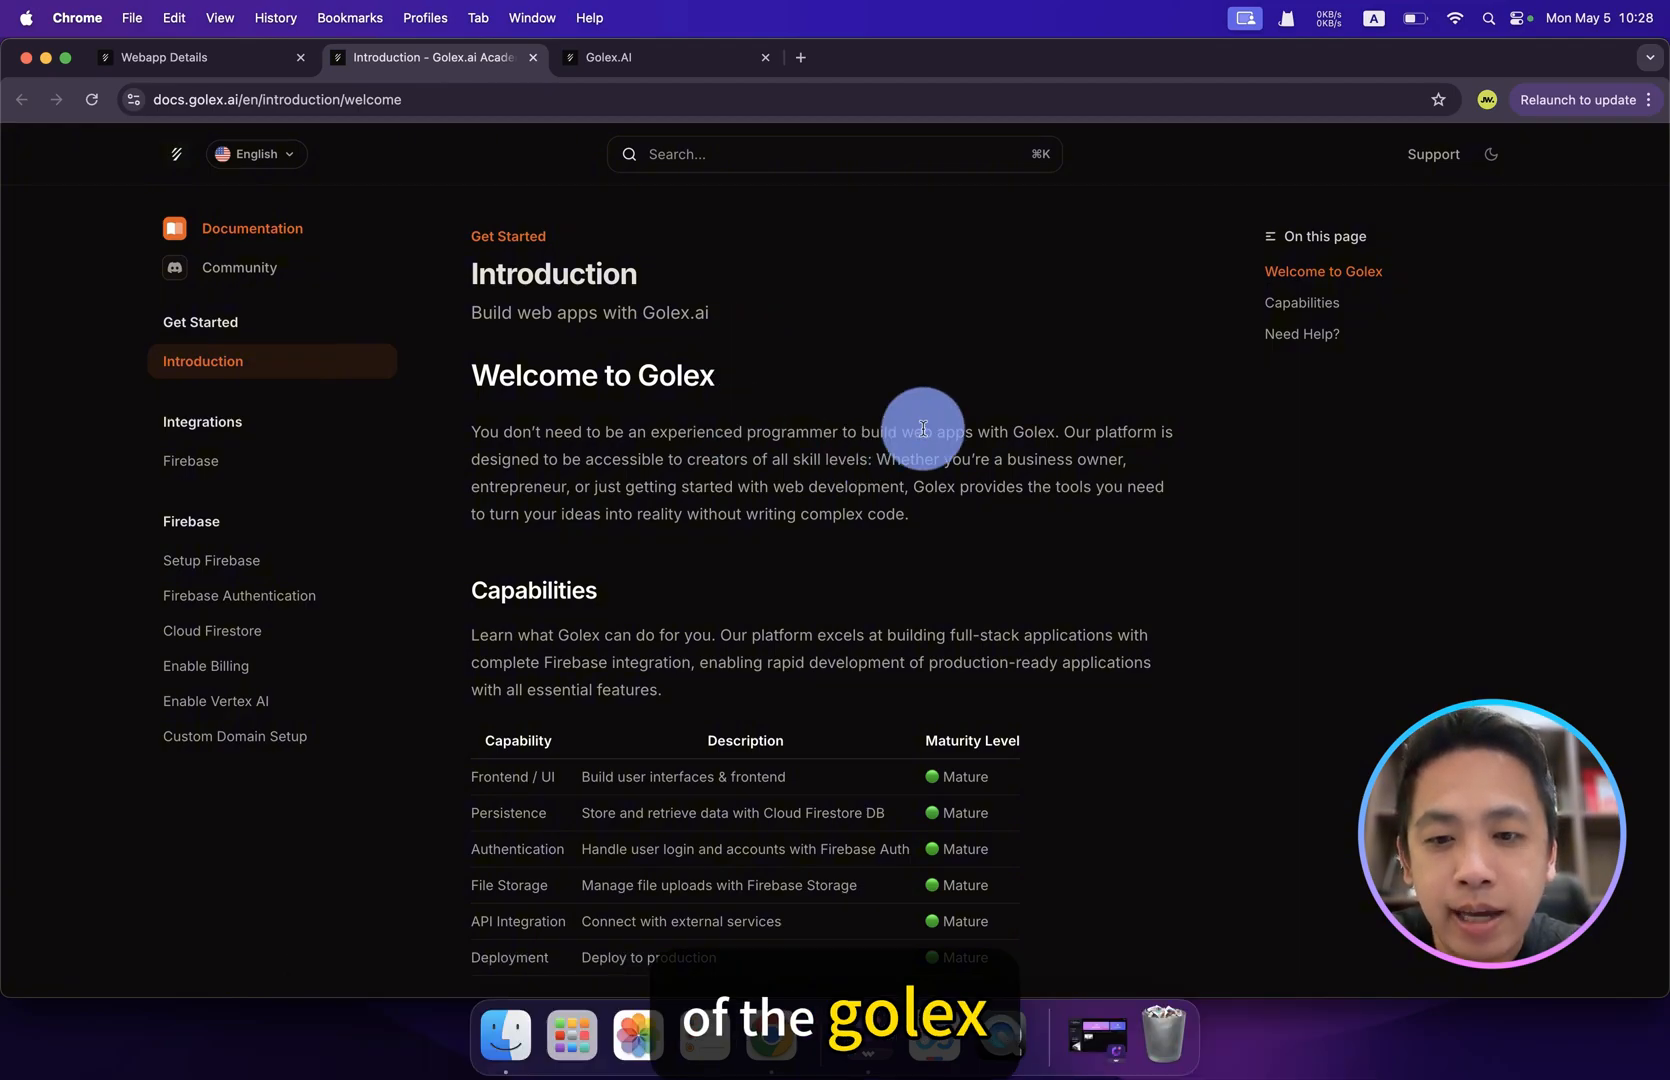
scroll(1049, 581, "down", 3)
scroll(914, 575, "down", 2)
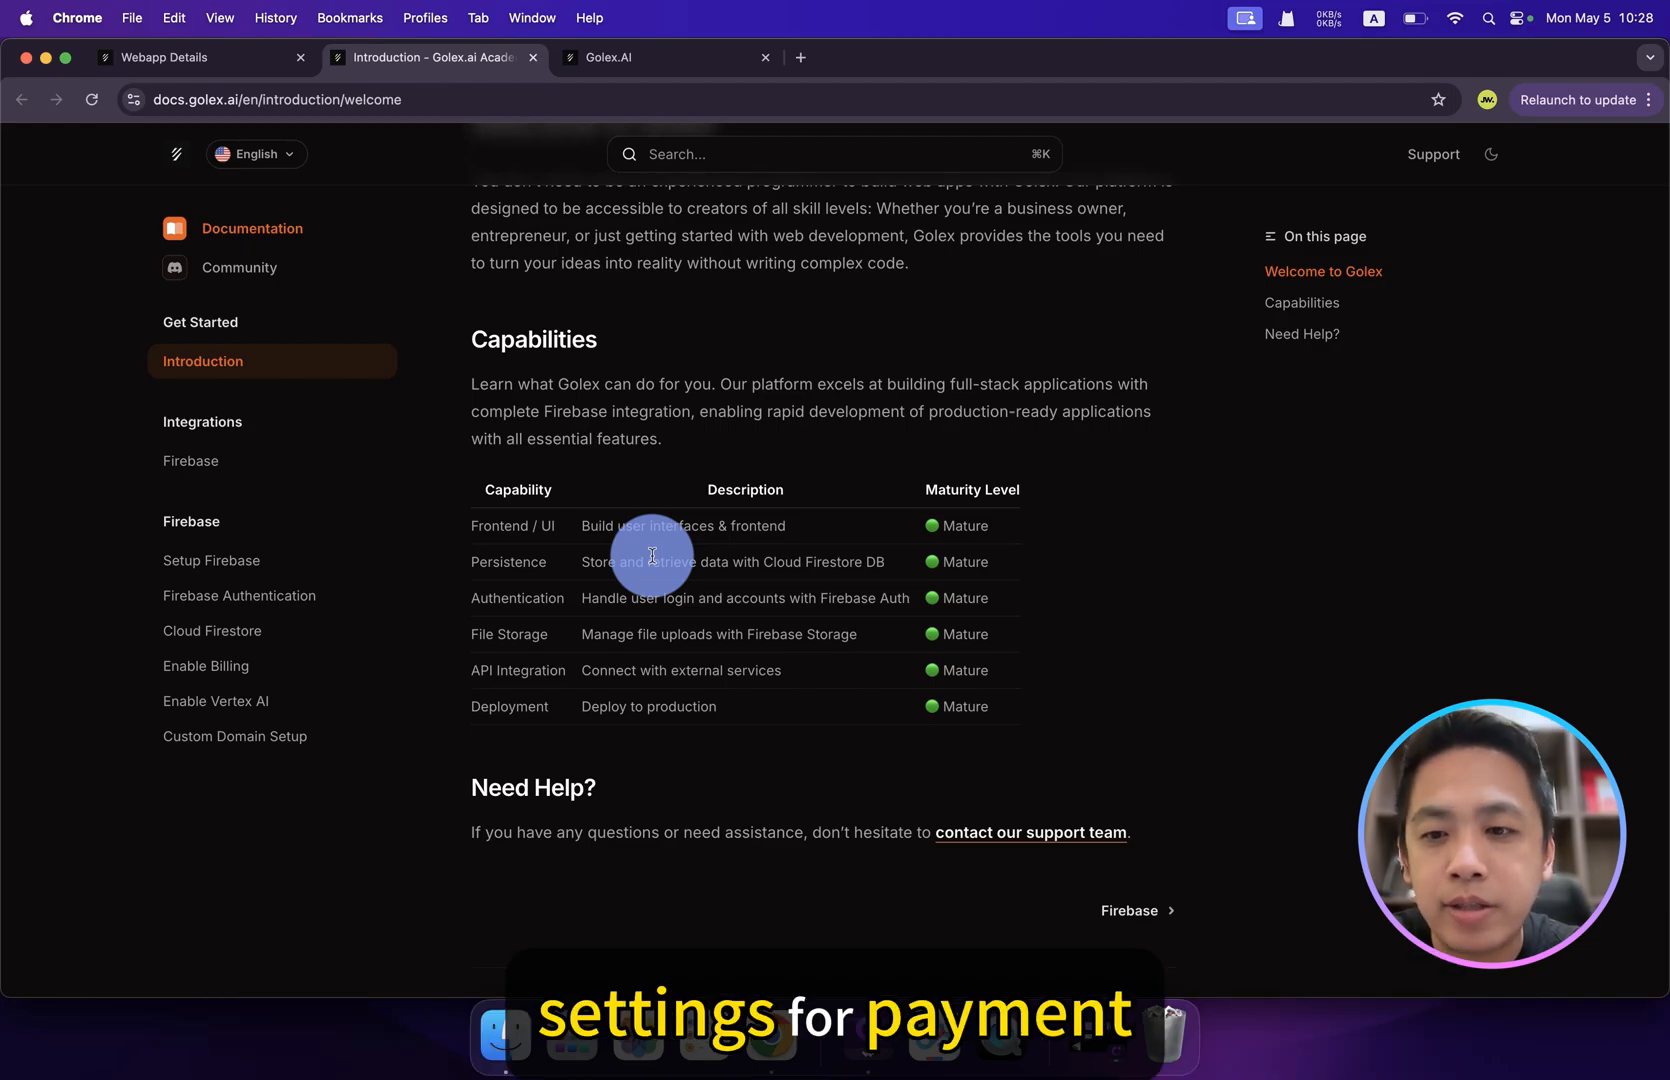
scroll(651, 557, "up", 4)
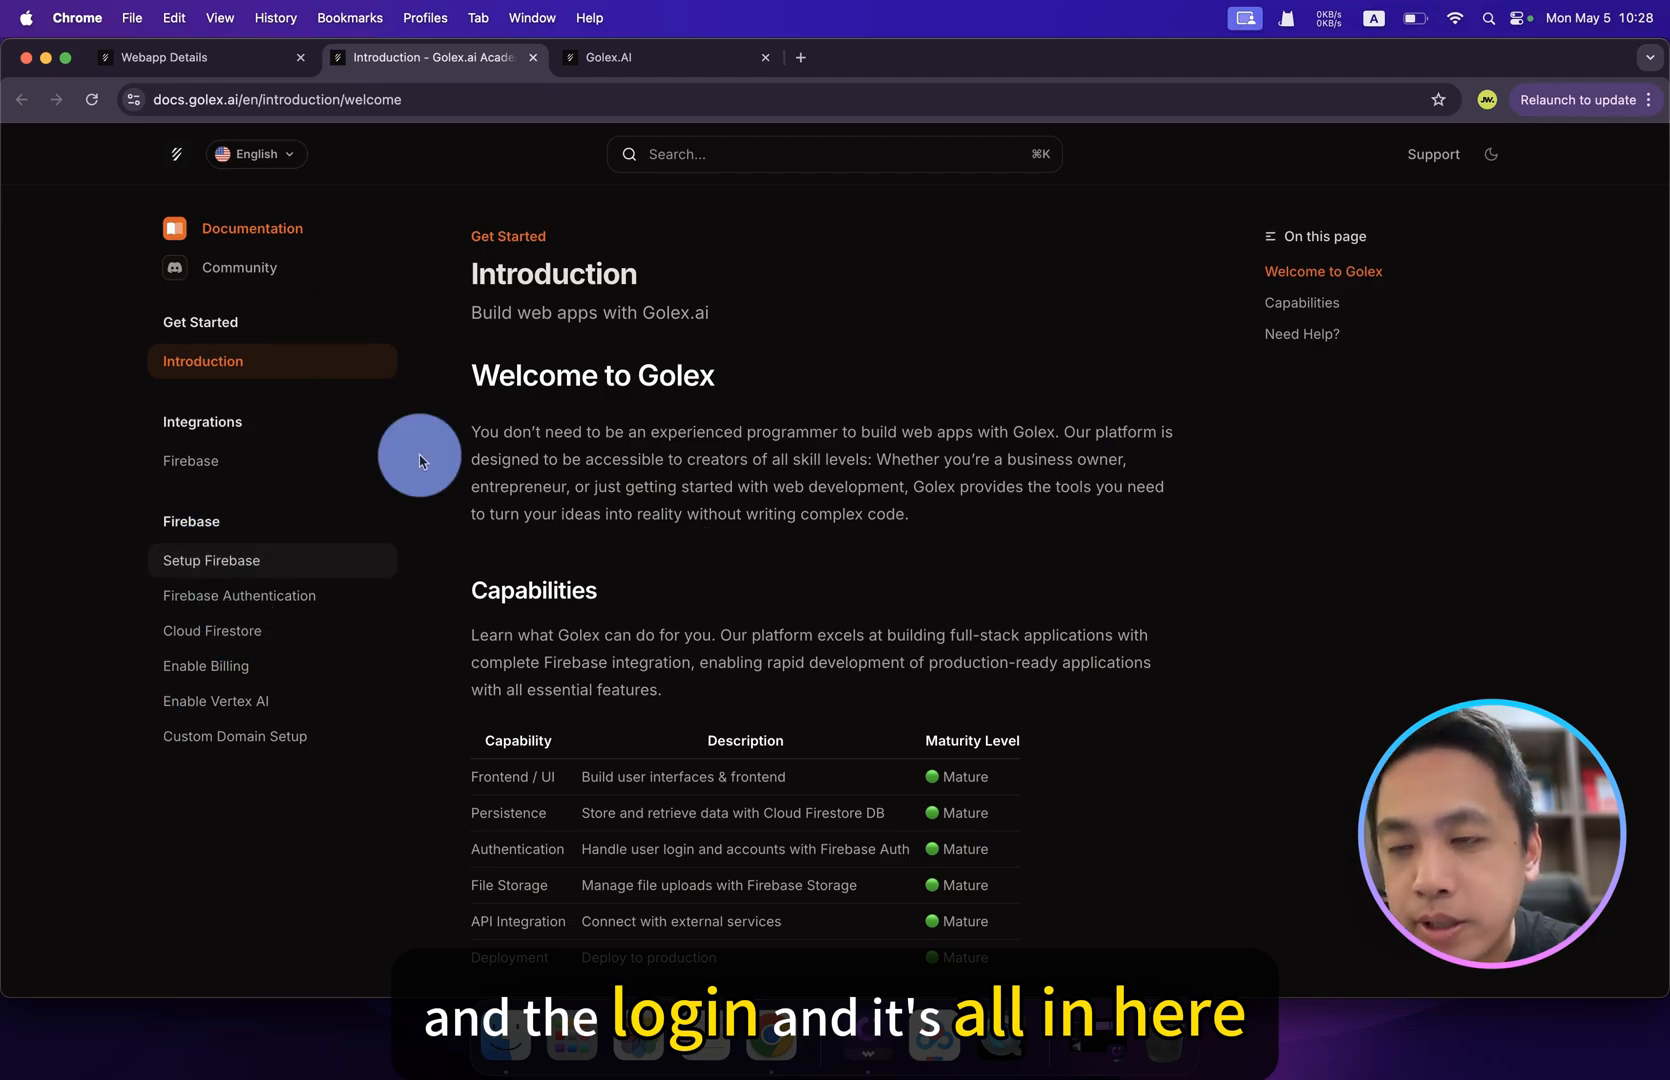
Move from the Enable Billing guide to the Cloud Firestore guide in the docs sidebar.
left_click(205, 666)
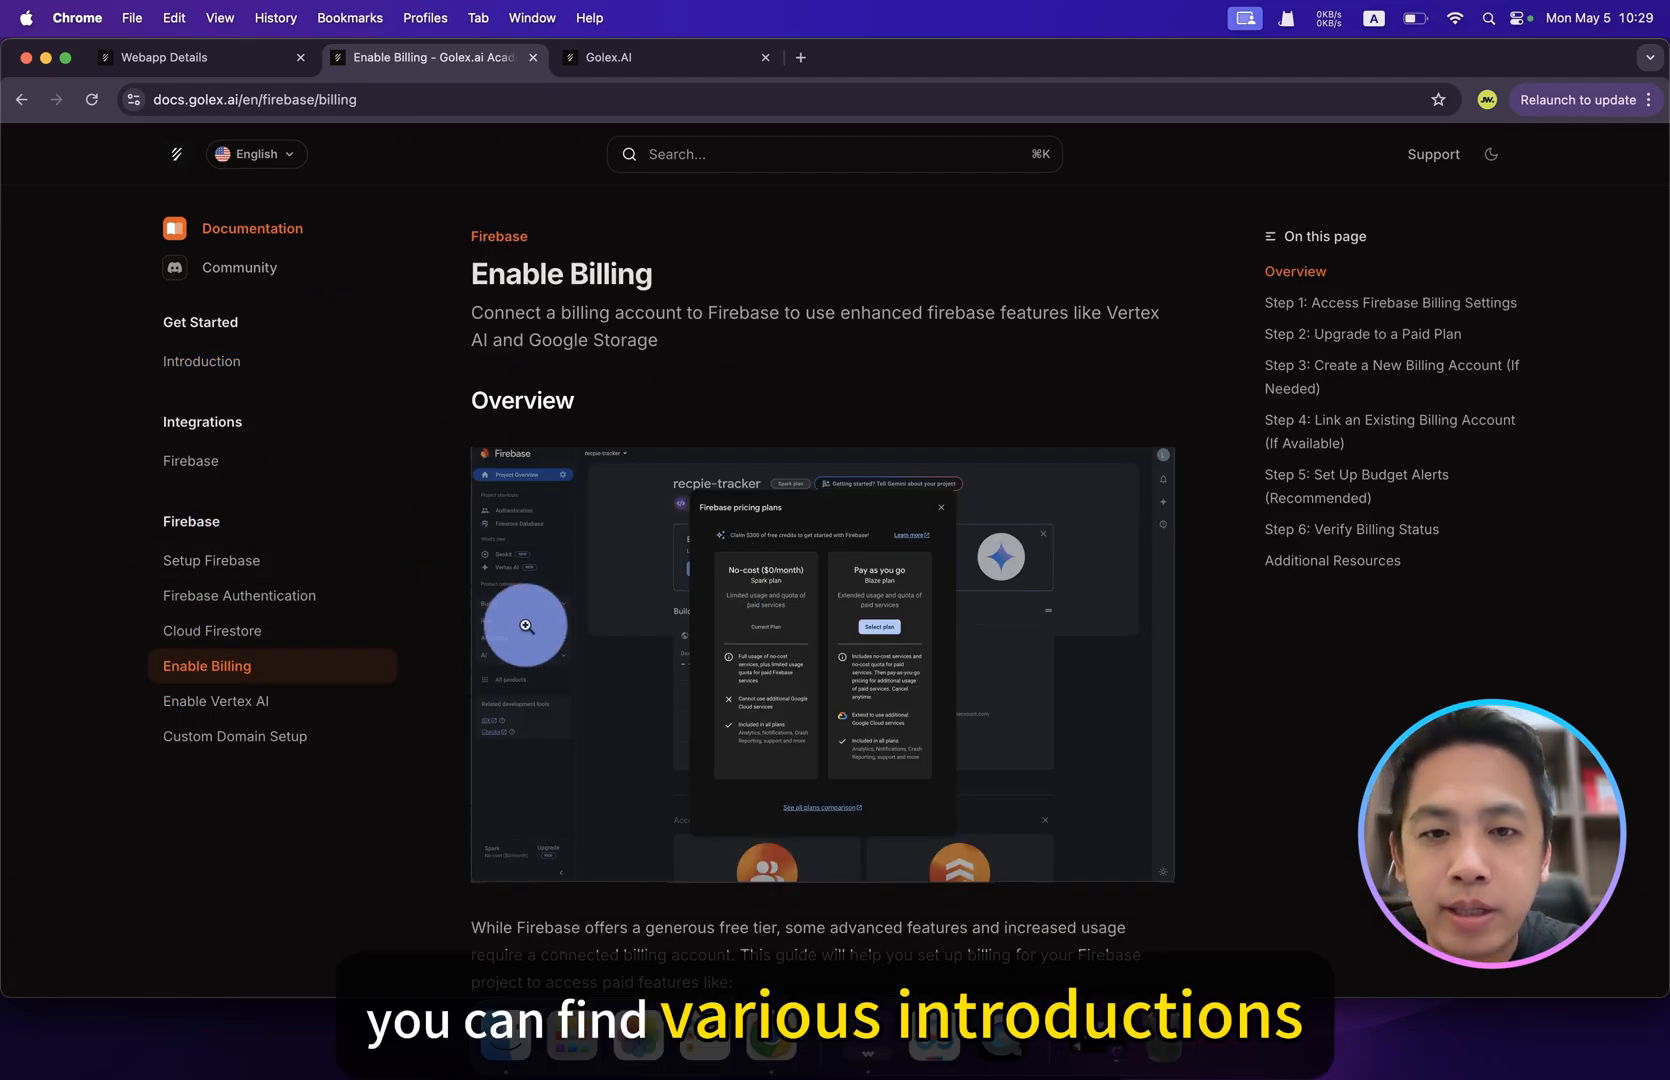
scroll(527, 624, "down", 5)
scroll(526, 625, "down", 3)
scroll(526, 625, "down", 3)
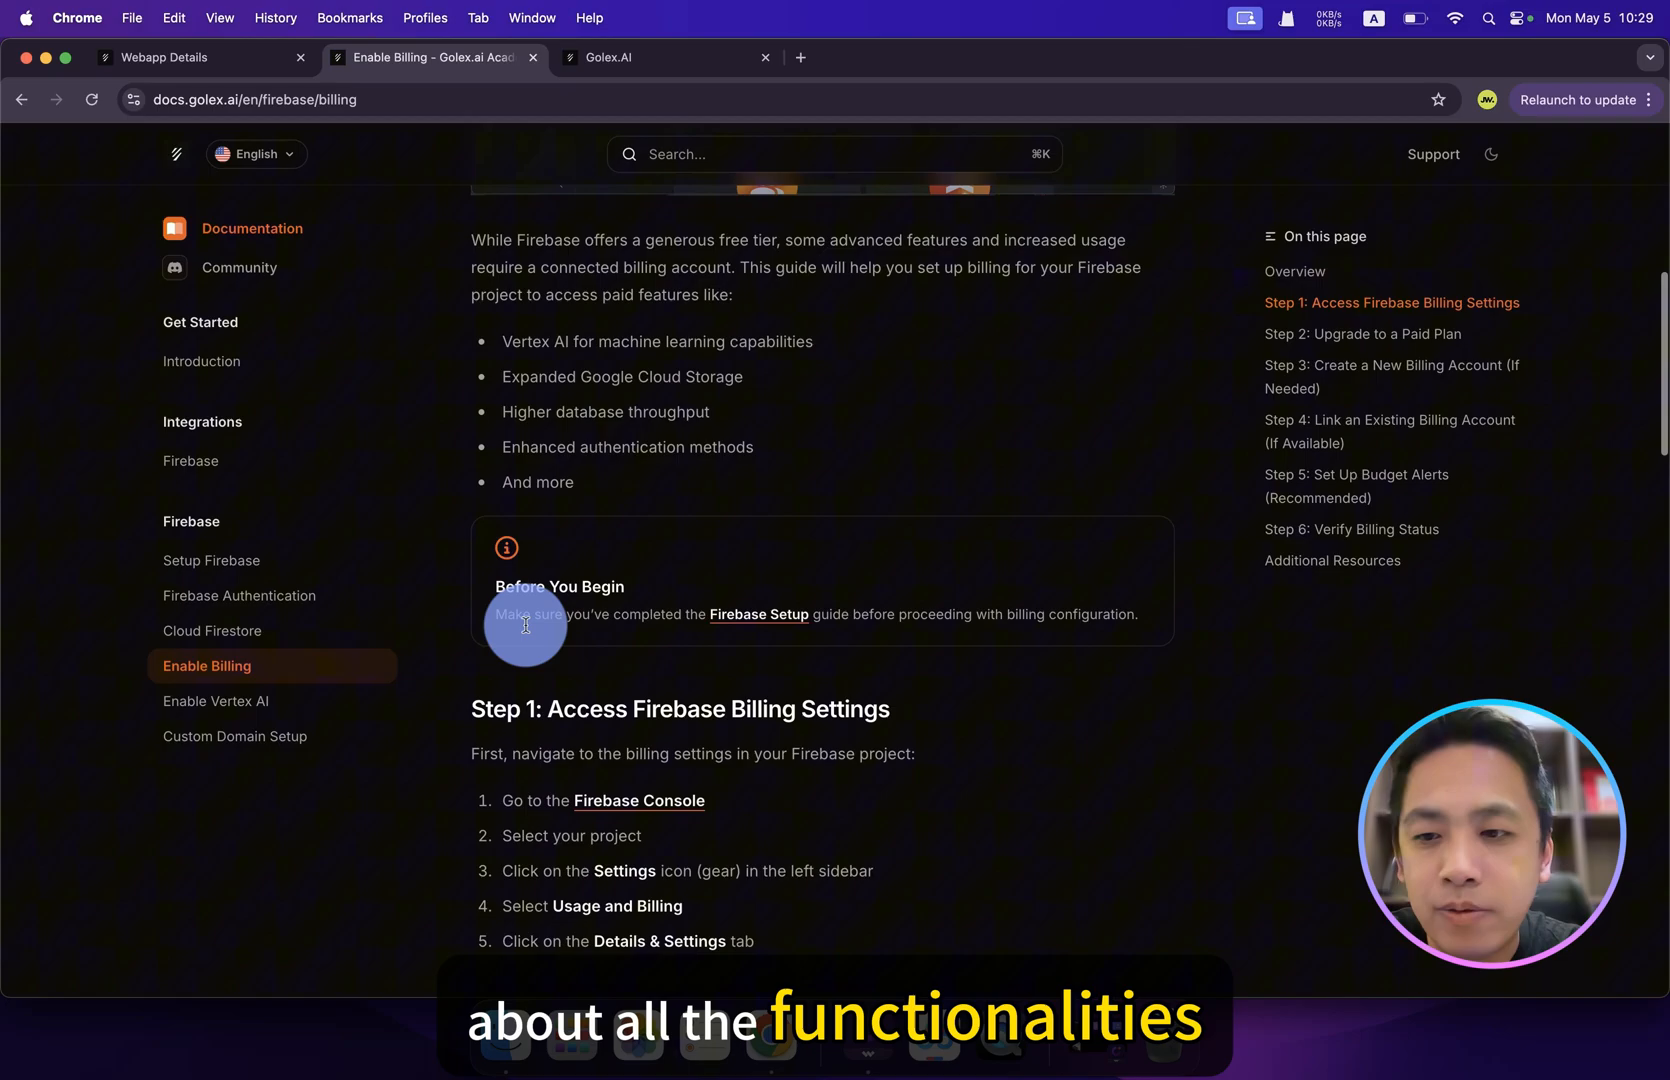
scroll(525, 625, "down", 6)
scroll(526, 626, "down", 3)
scroll(526, 625, "up", 15)
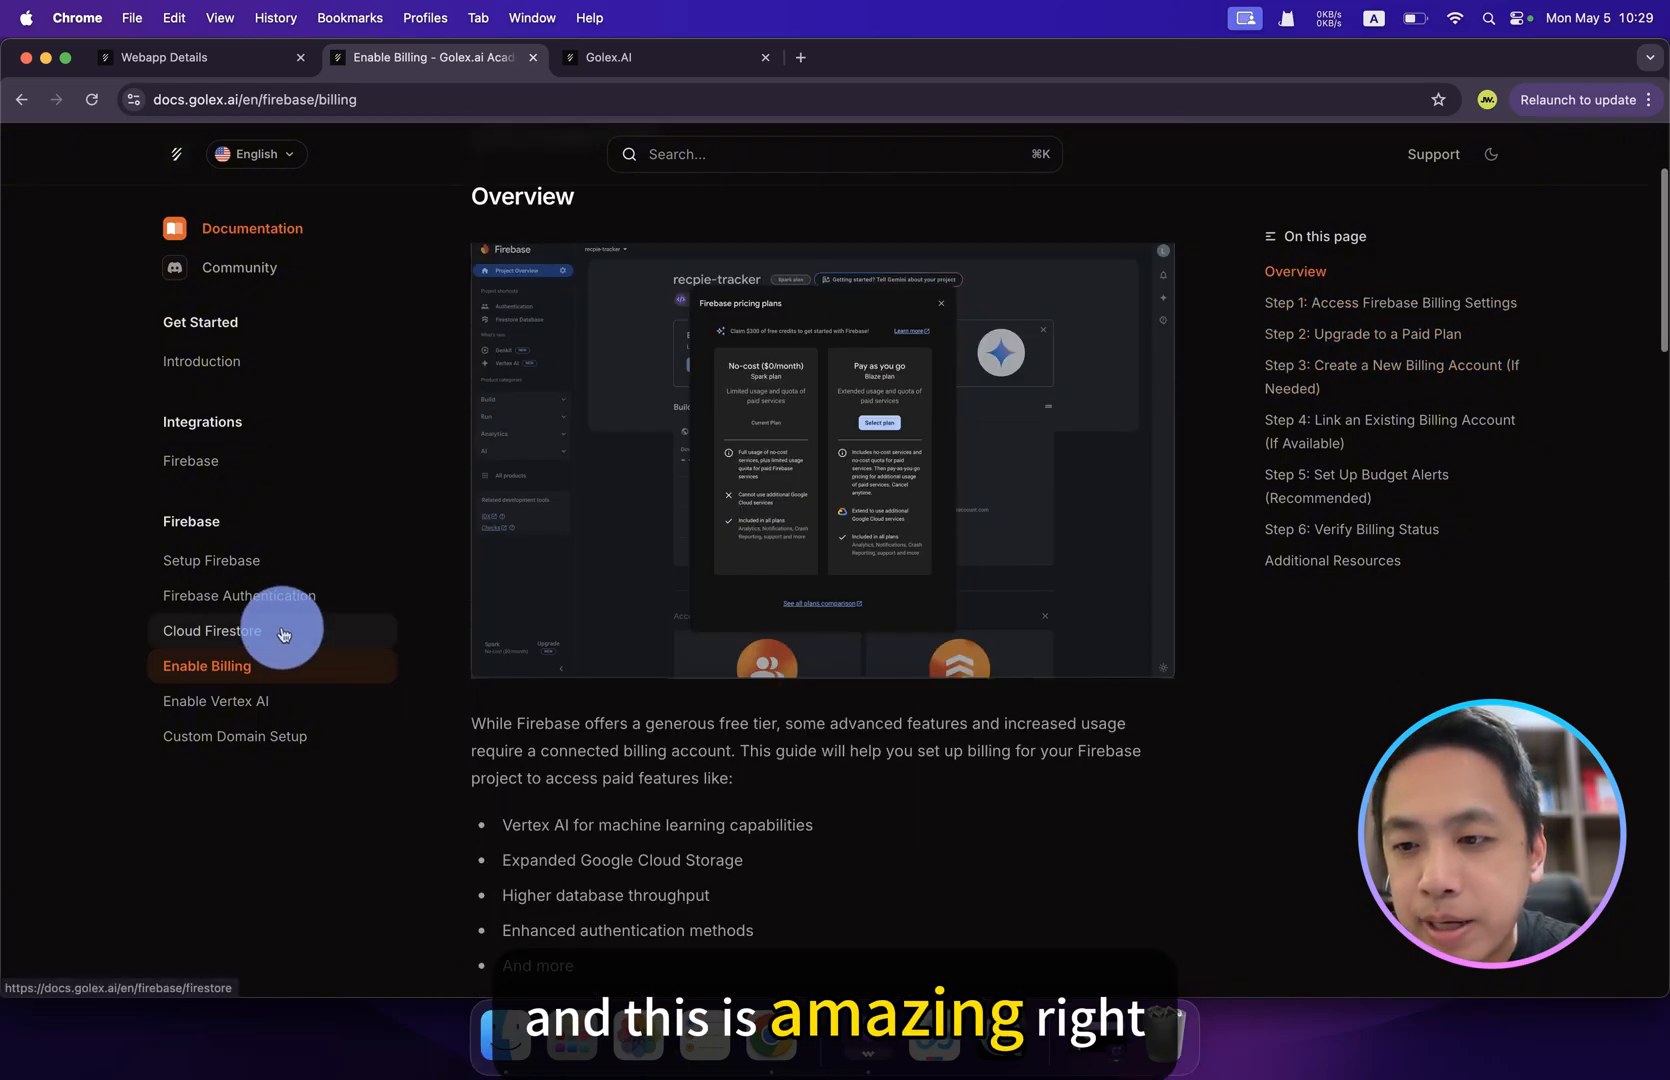
left_click(281, 634)
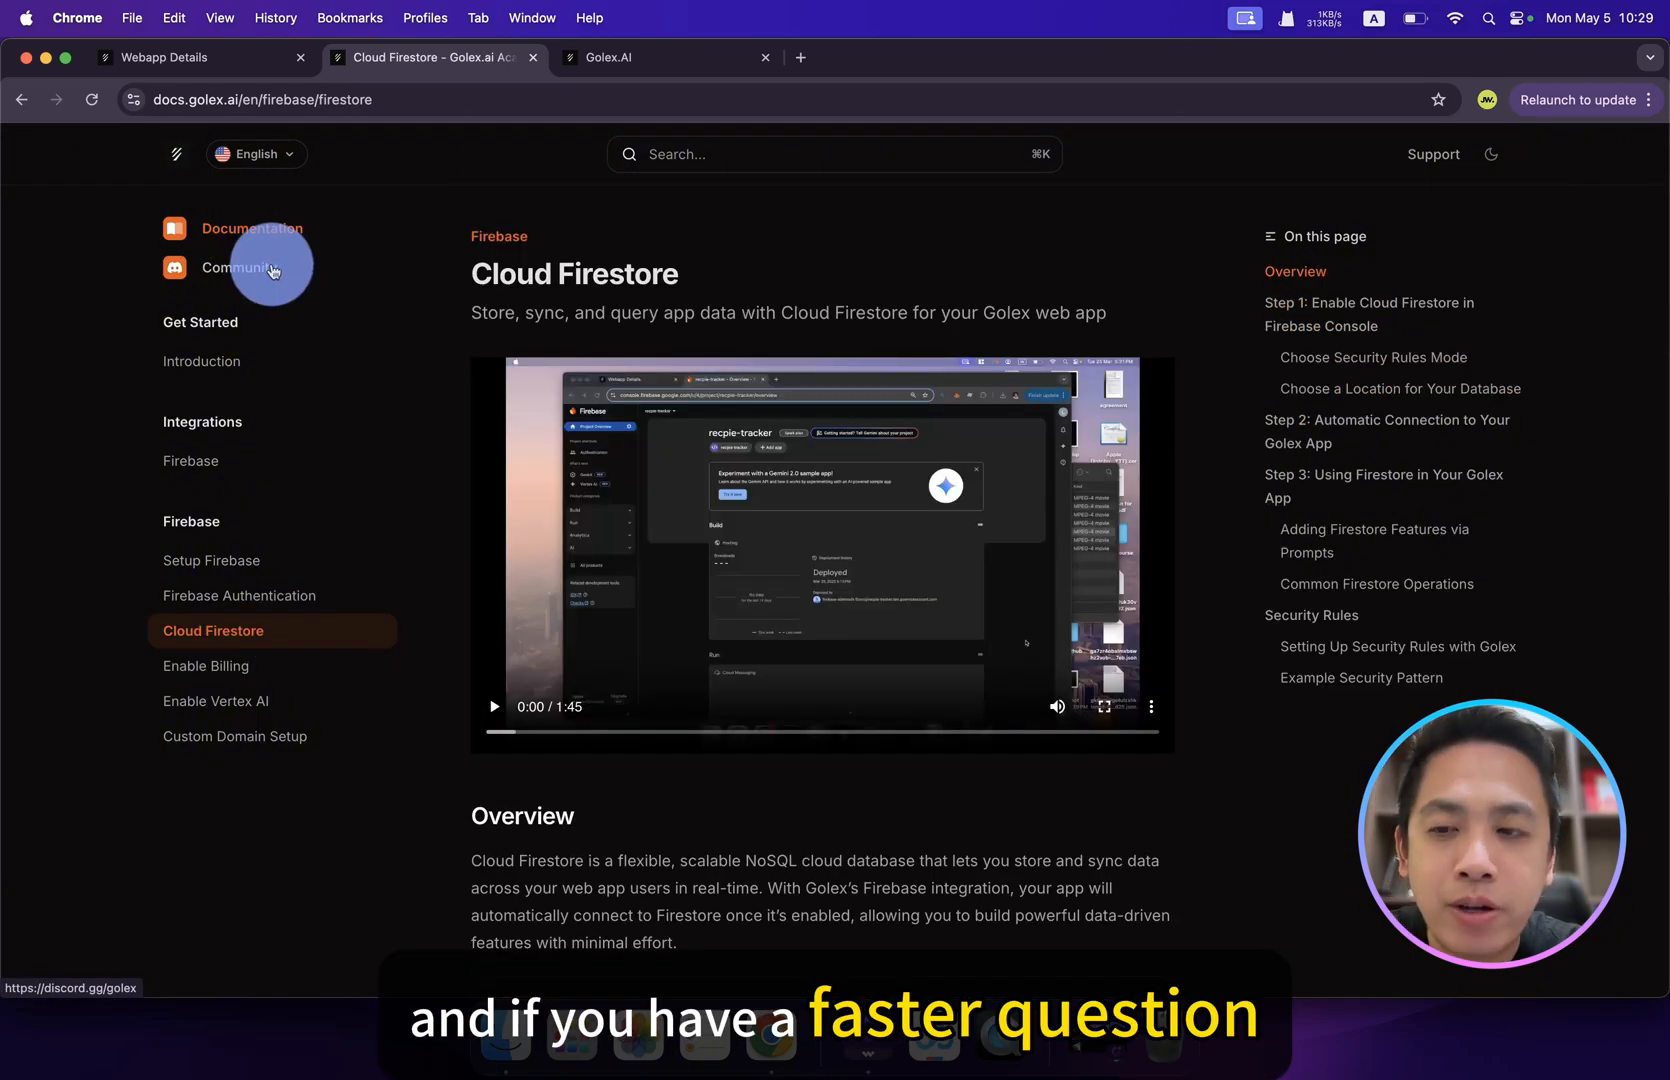
Check the community Discord invite, then view the documentation's available languages.
left_click(273, 271)
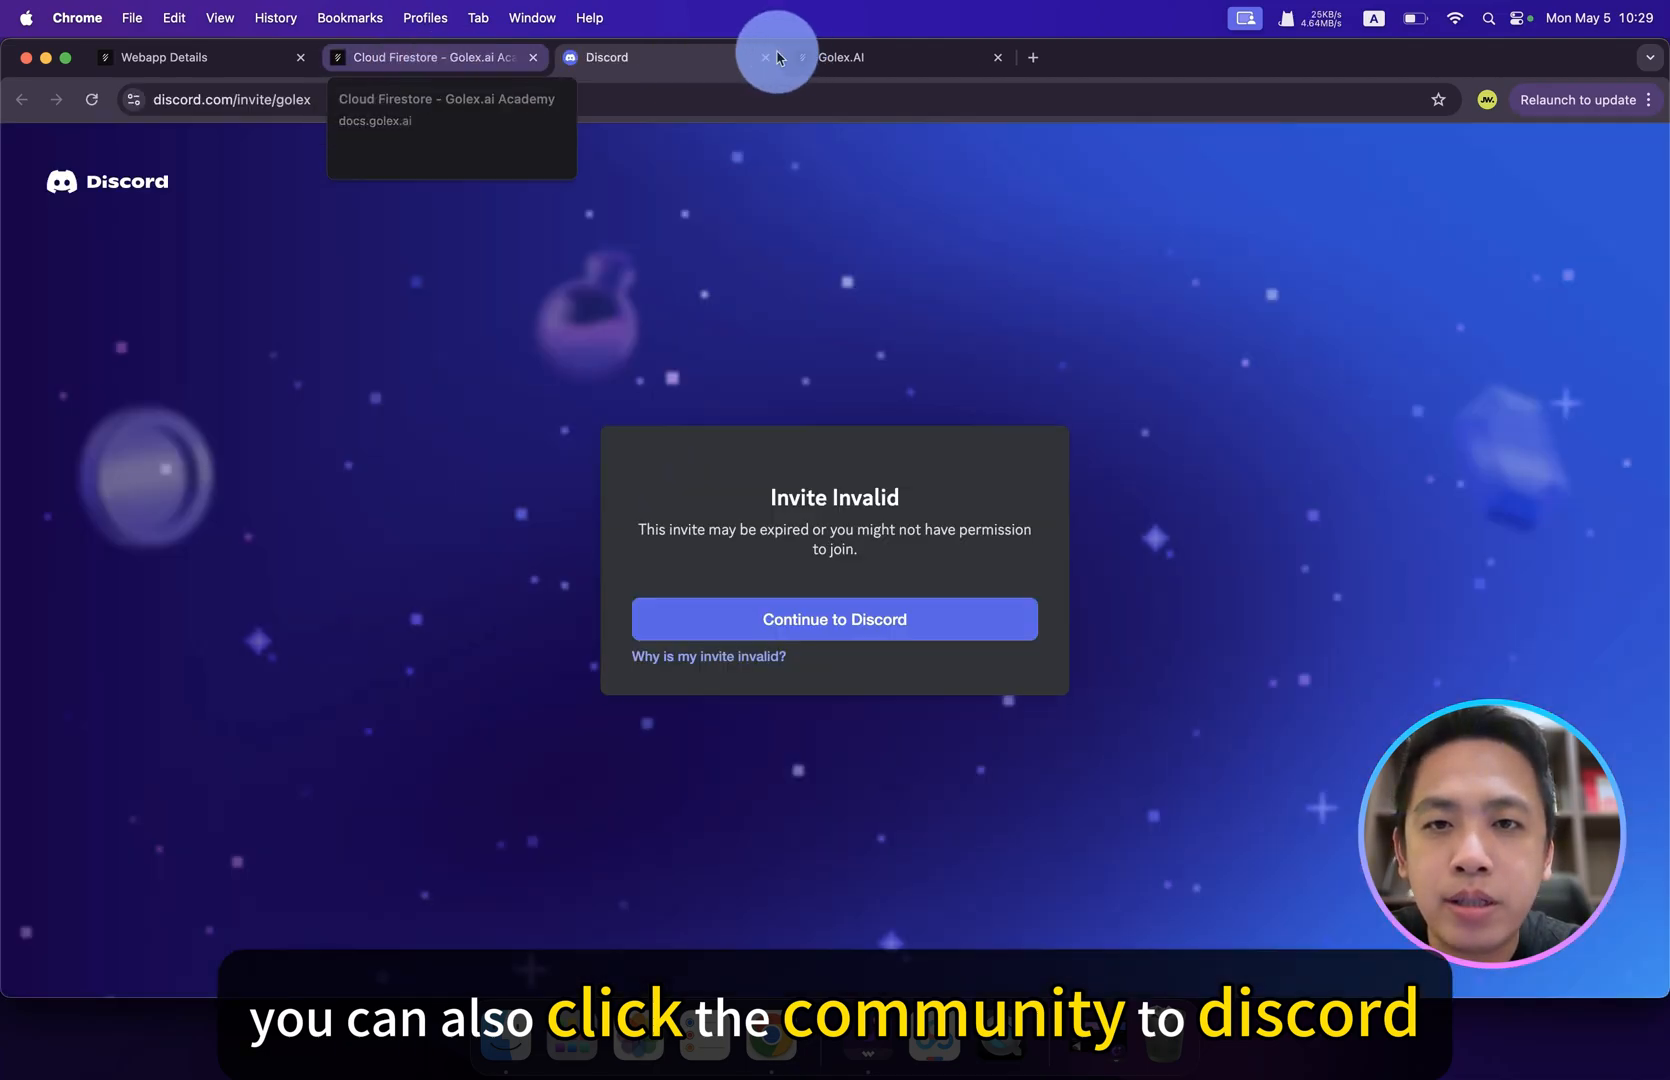
left_click(766, 56)
left_click(255, 154)
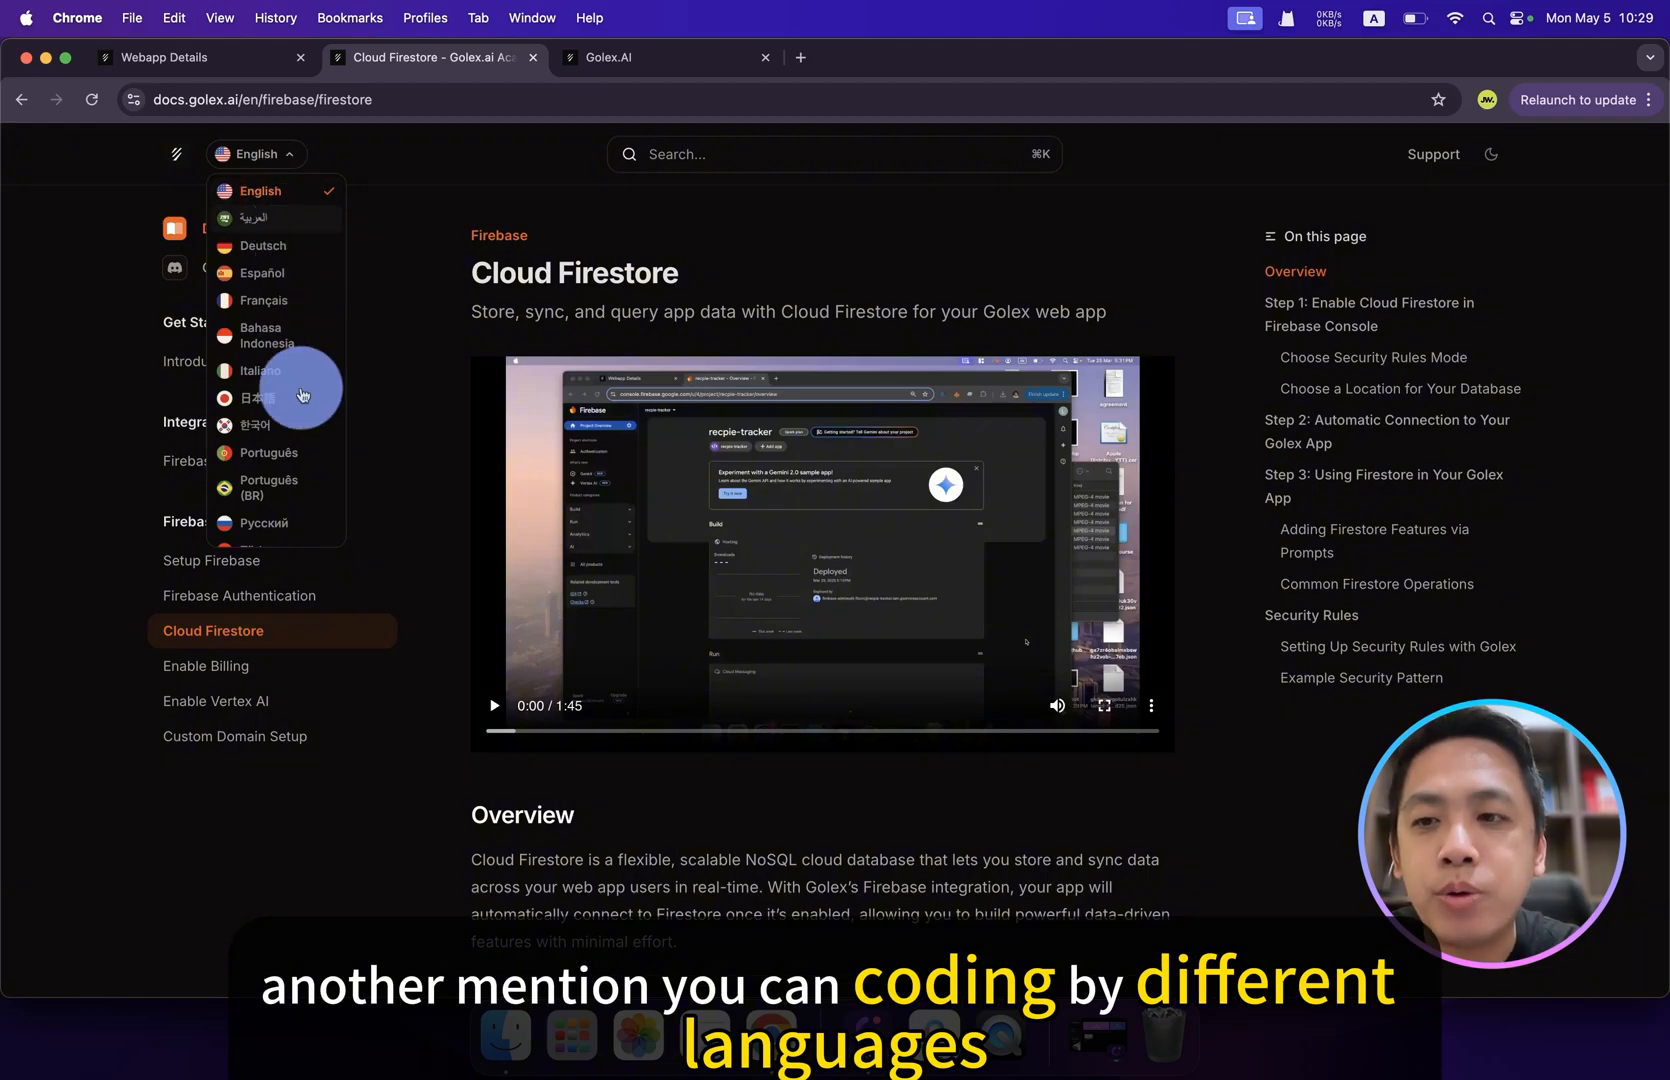
scroll(280, 483, "down", 3)
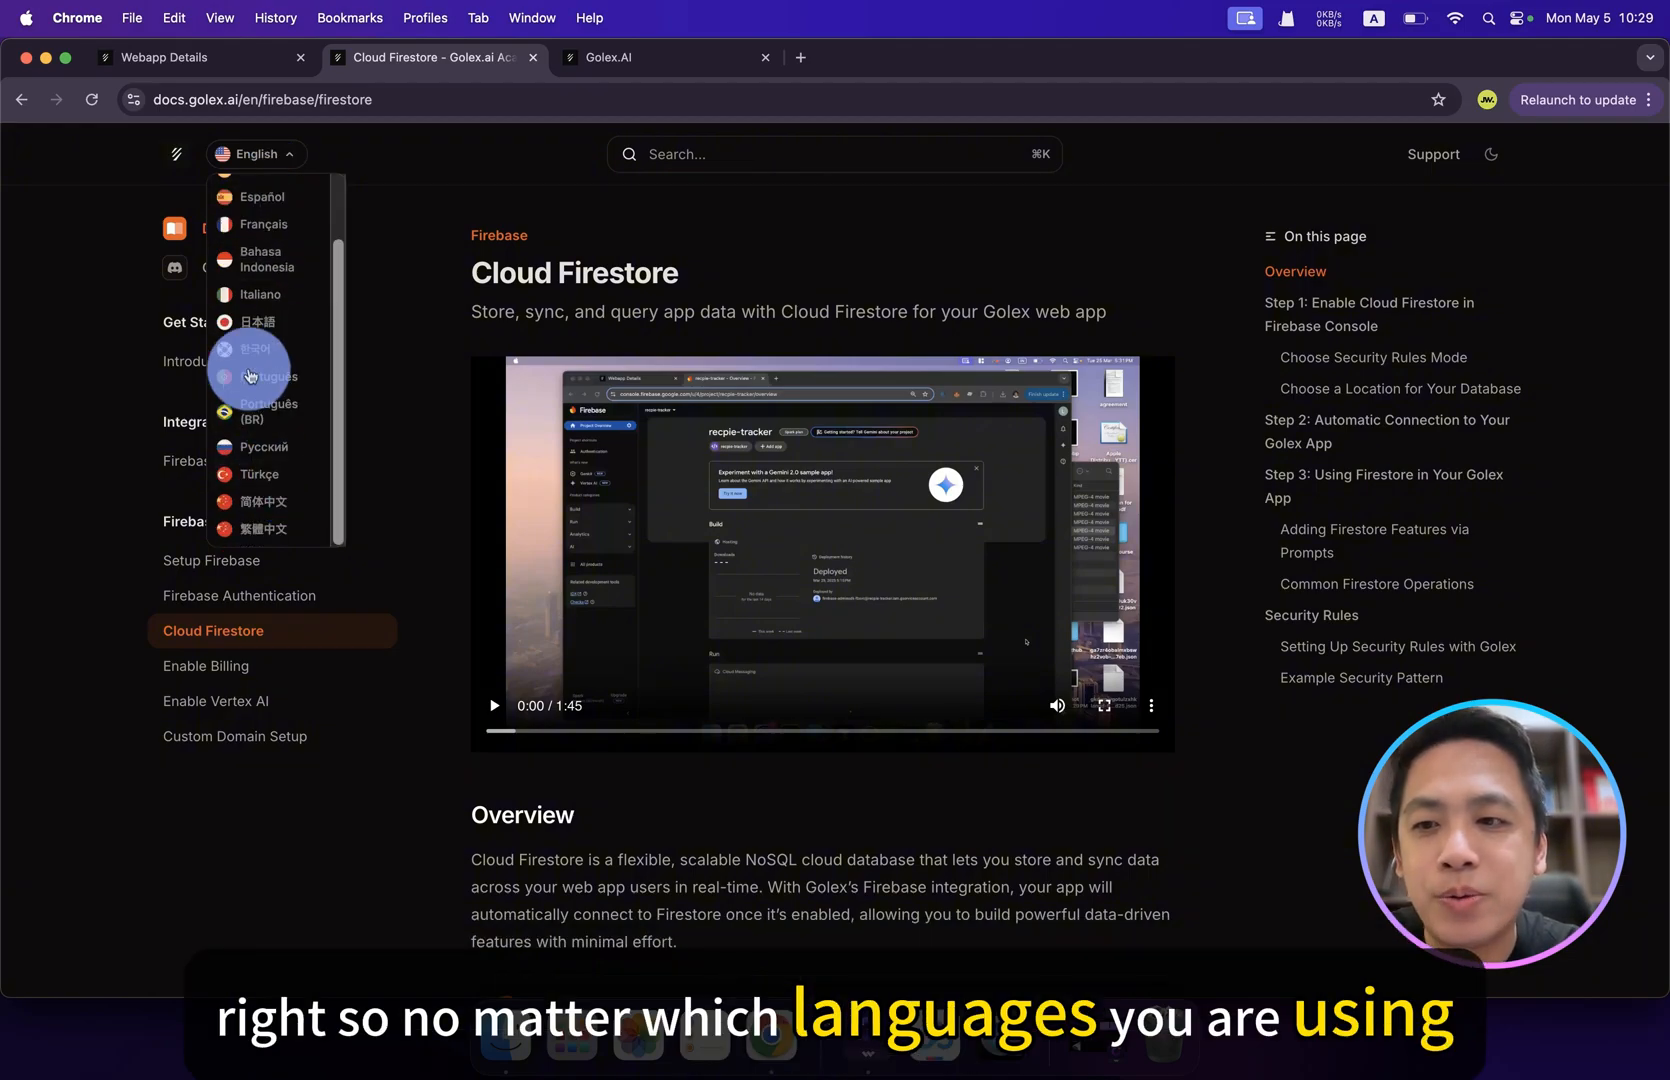
scroll(280, 280, "up", 3)
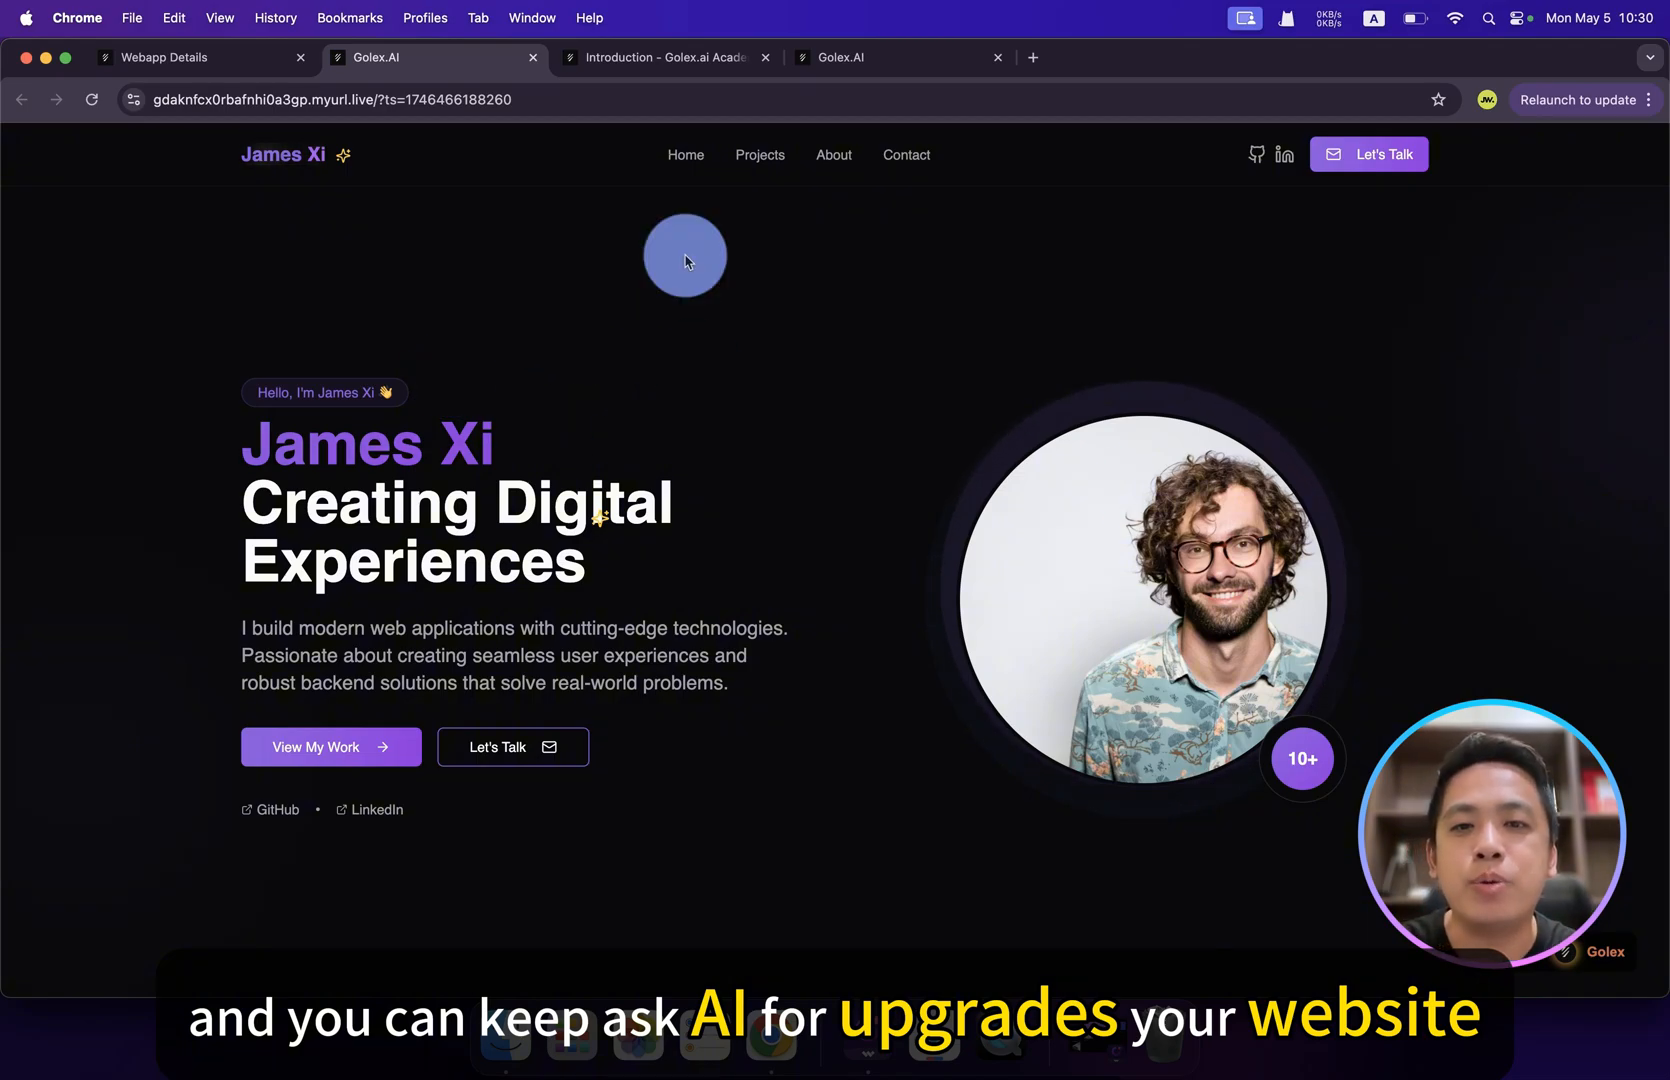
scroll(843, 483, "down", 3)
scroll(843, 484, "down", 5)
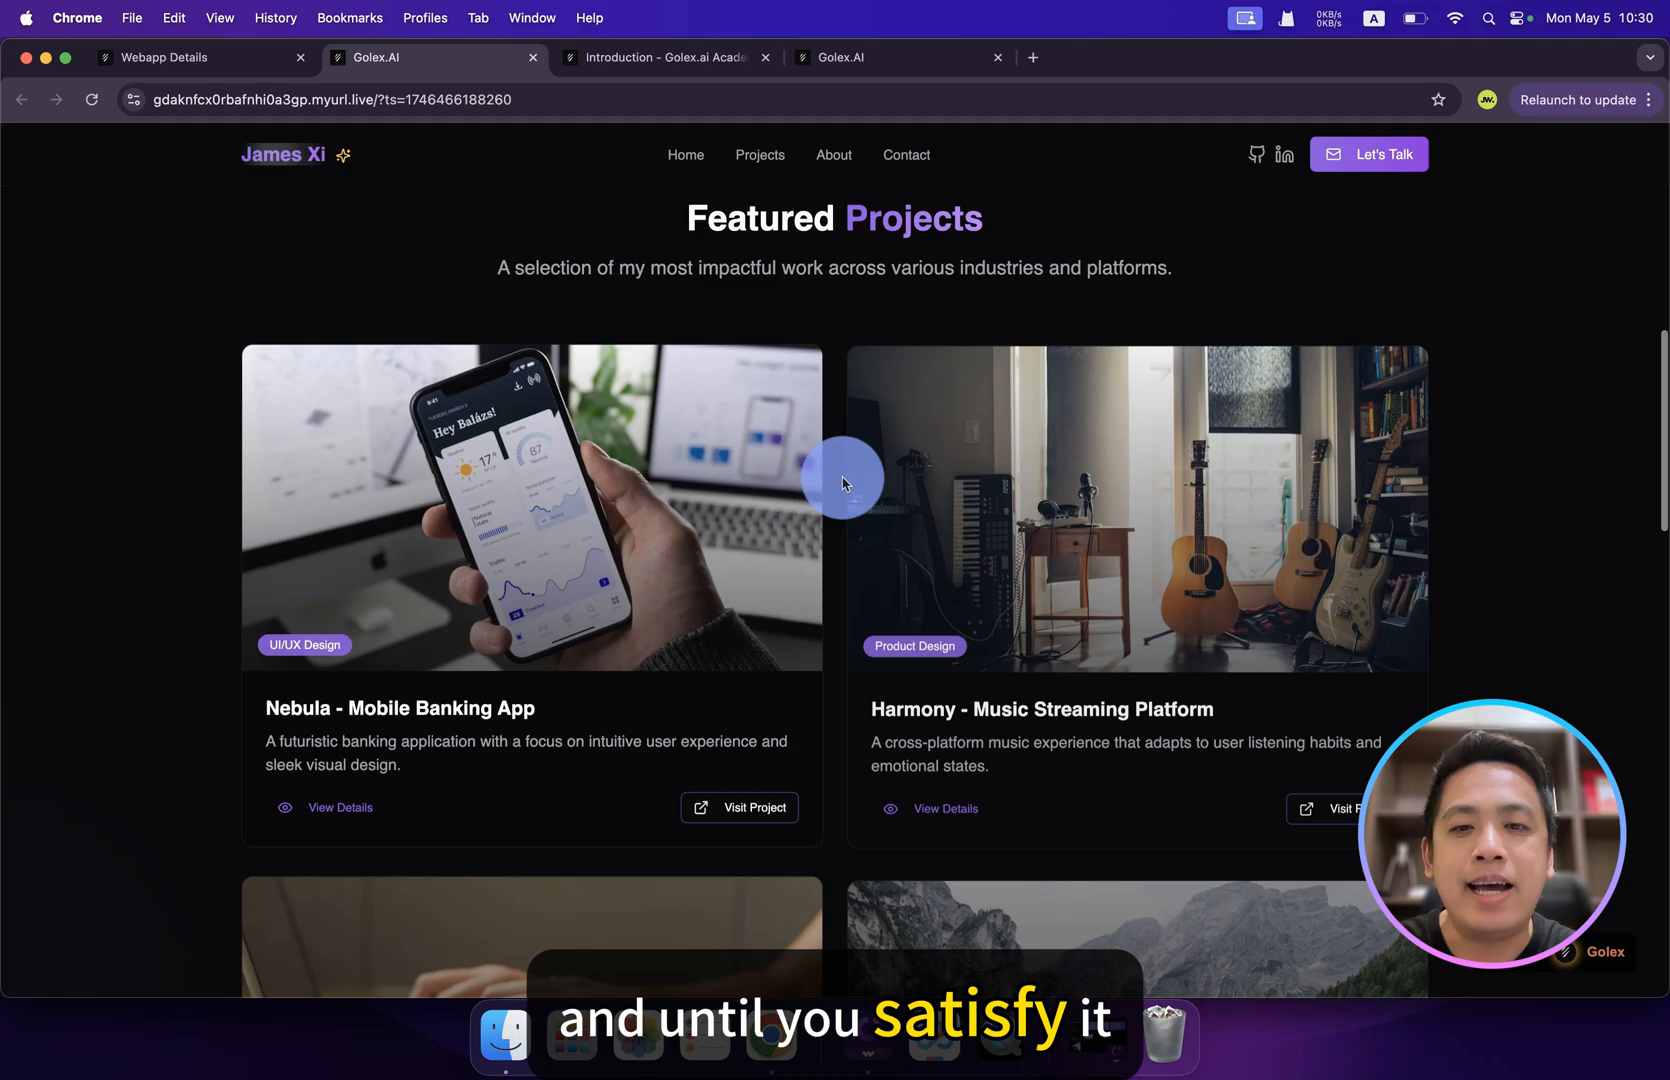
scroll(843, 483, "down", 5)
scroll(843, 483, "down", 5)
scroll(843, 483, "down", 2)
scroll(843, 482, "down", 5)
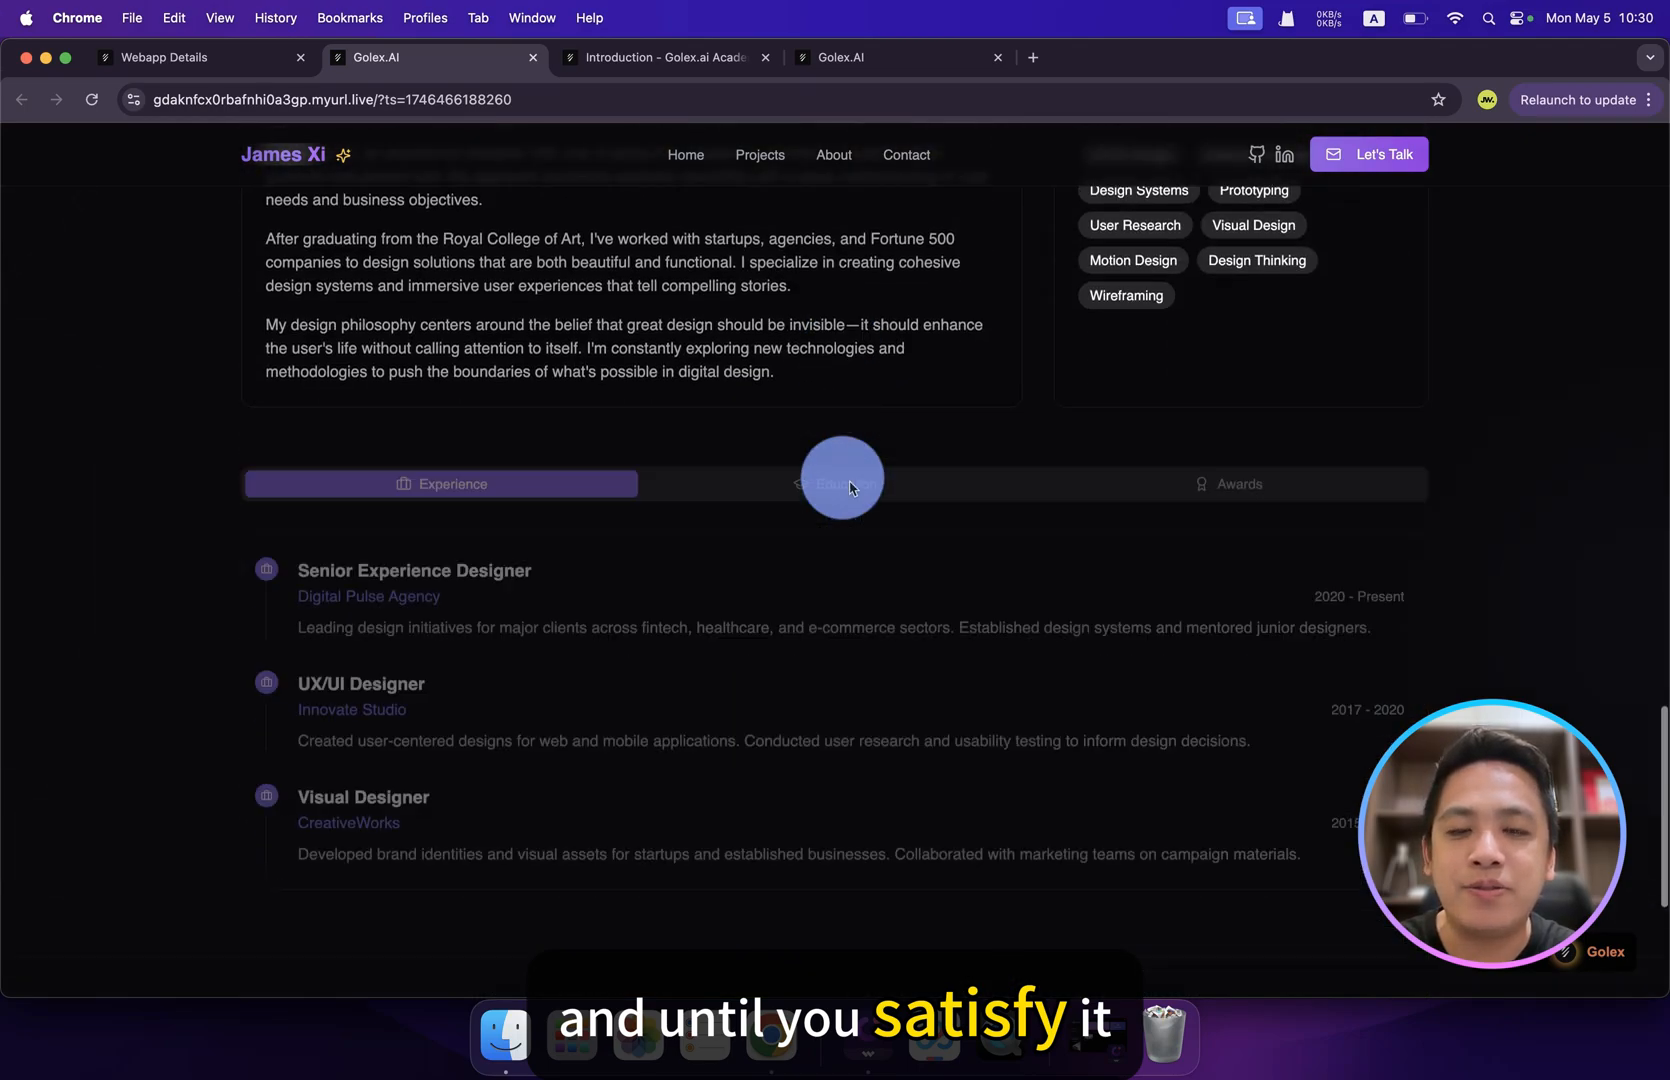
scroll(842, 483, "down", 5)
scroll(842, 483, "up", 8)
scroll(843, 483, "up", 8)
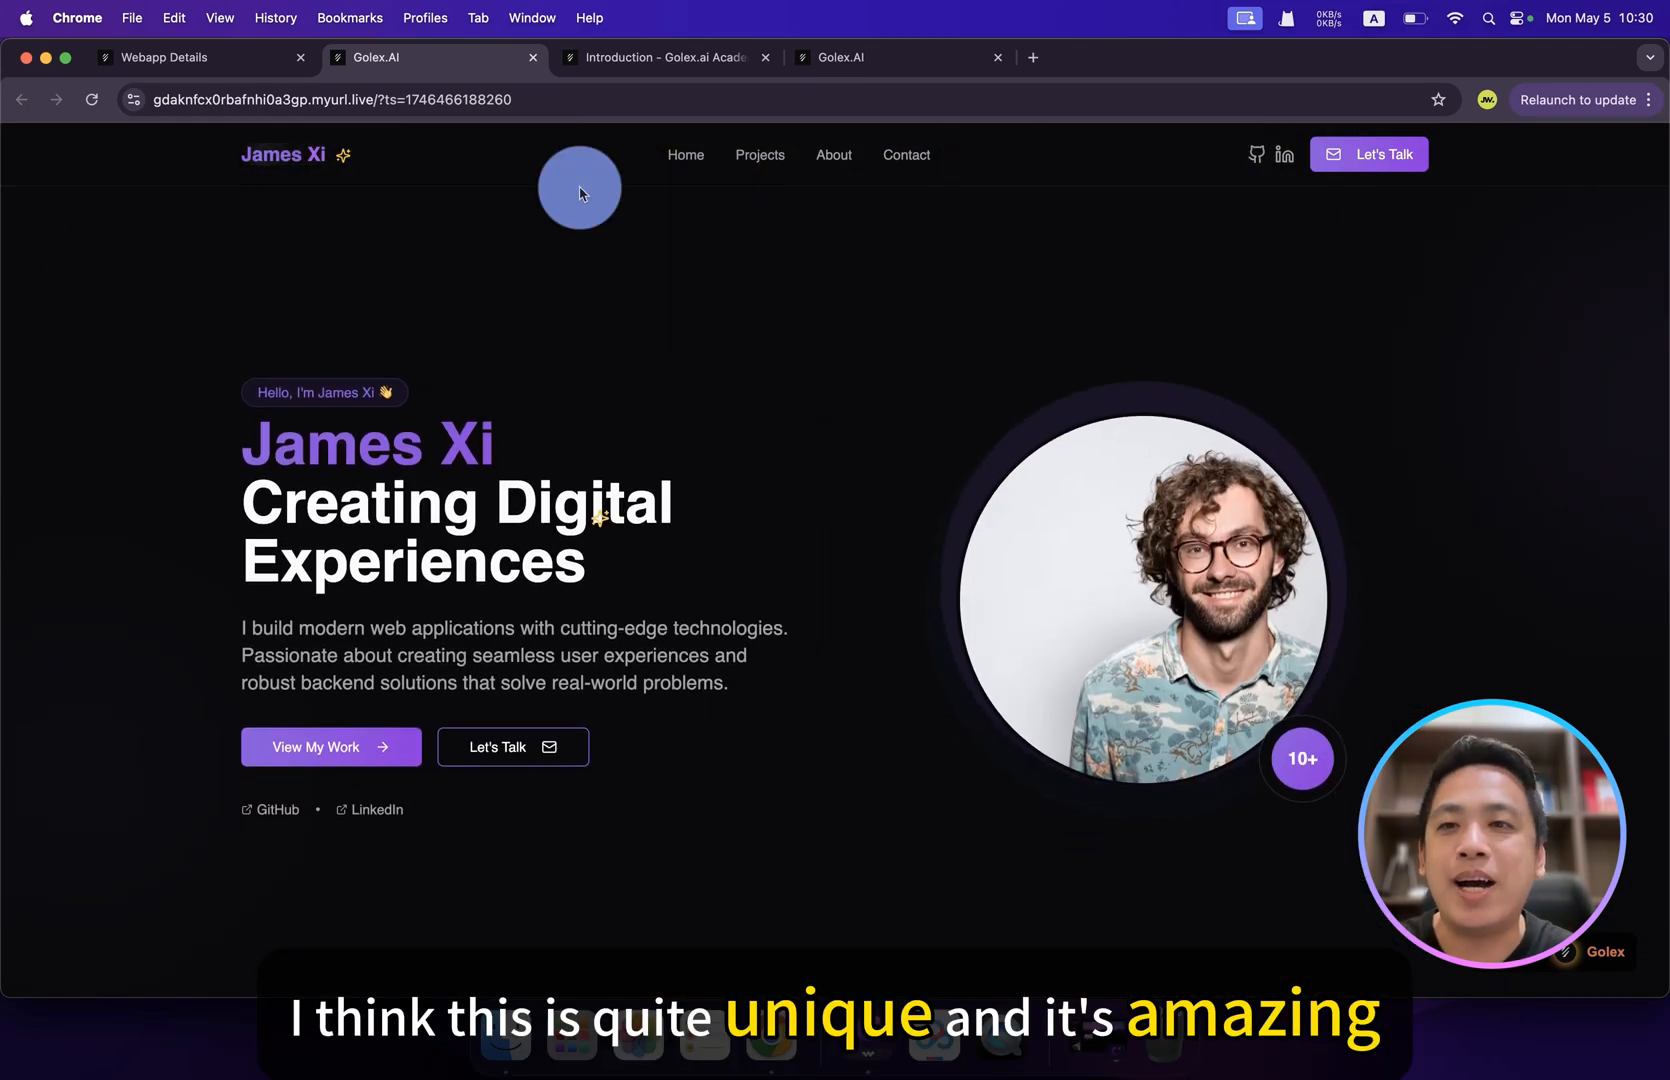